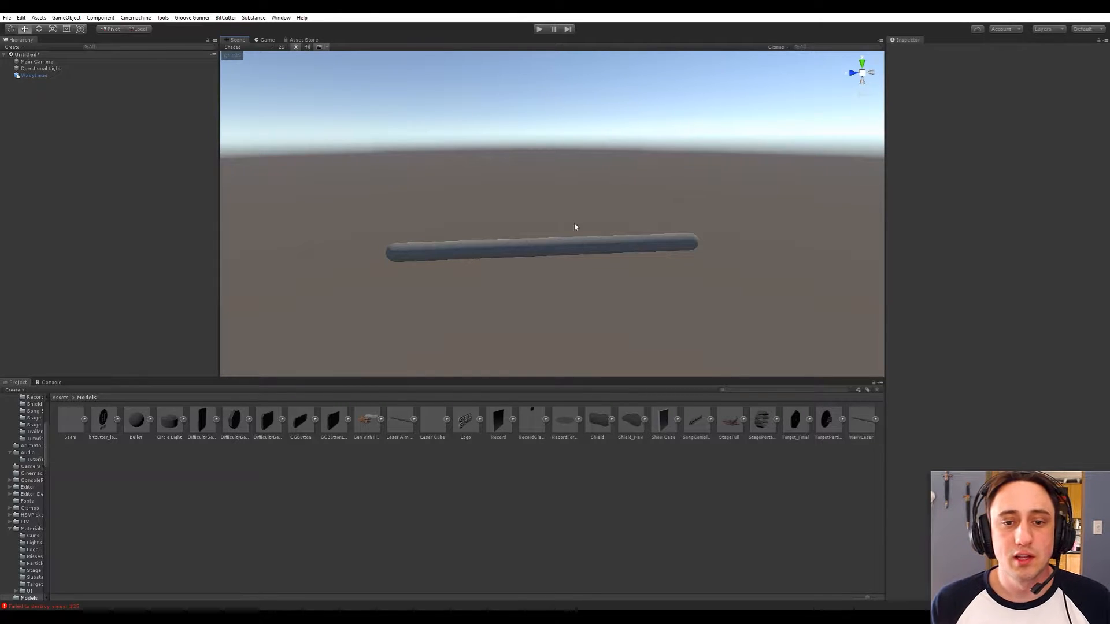
# - Examine the long capsule-shaped laser mesh in the scene from different angles and distances
pyautogui.click(535, 257)
pyautogui.click(586, 288)
pyautogui.keyDown('alt'); pyautogui.moveTo(589, 289); pyautogui.dragTo(469, 198); pyautogui.keyUp('alt')
pyautogui.keyDown('alt'); pyautogui.moveTo(469, 198); pyautogui.dragTo(451, 200, button='middle'); pyautogui.keyUp('alt')
pyautogui.keyDown('alt'); pyautogui.scroll(6, 451, 200); pyautogui.keyUp('alt')
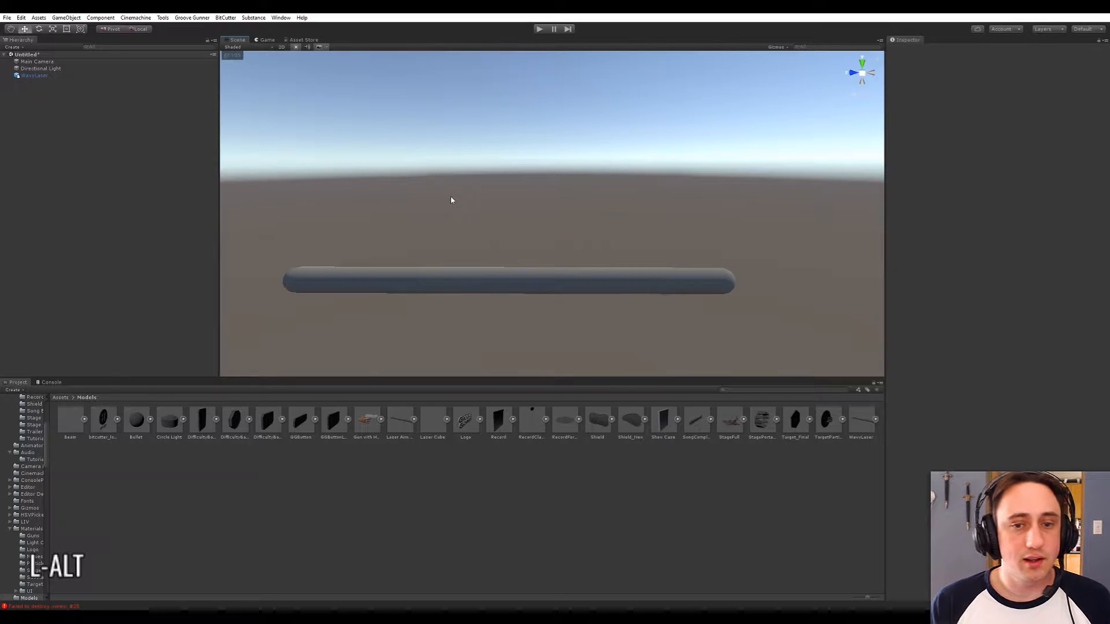
pyautogui.keyDown('alt'); pyautogui.scroll(-4, 469, 209); pyautogui.keyUp('alt')
pyautogui.keyDown('alt'); pyautogui.scroll(-3, 470, 206); pyautogui.keyUp('alt')
pyautogui.keyDown('alt'); pyautogui.moveTo(470, 206); pyautogui.dragTo(469, 200); pyautogui.keyUp('alt')
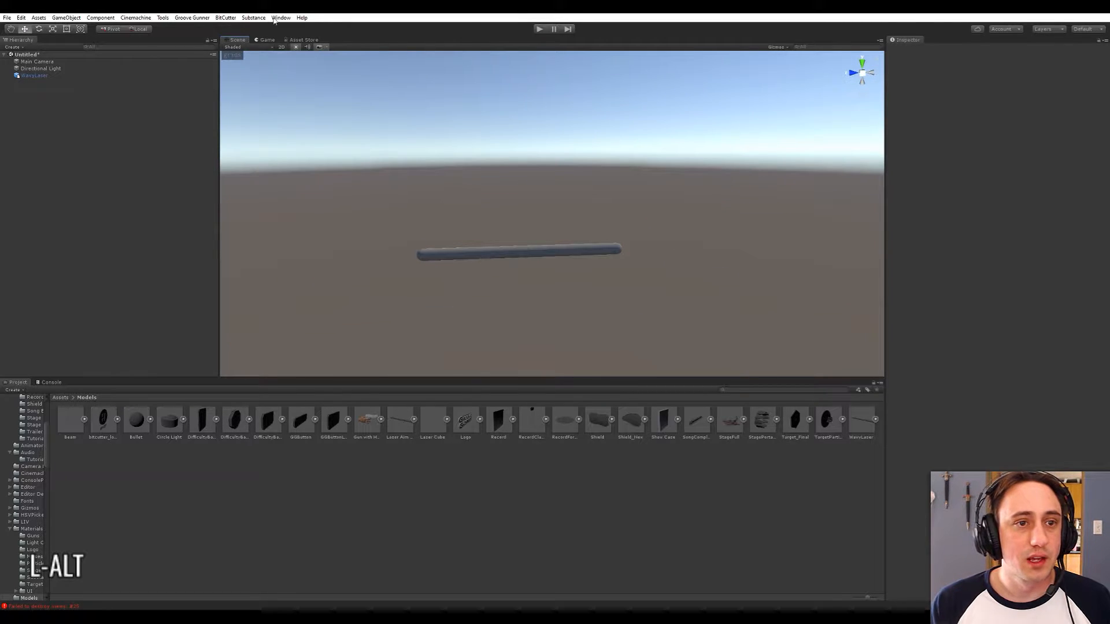
# - Open an empty Amplify Shader Editor canvas, dock it alongside the Project and Console views, and enlarge that area
pyautogui.click(222, 16)
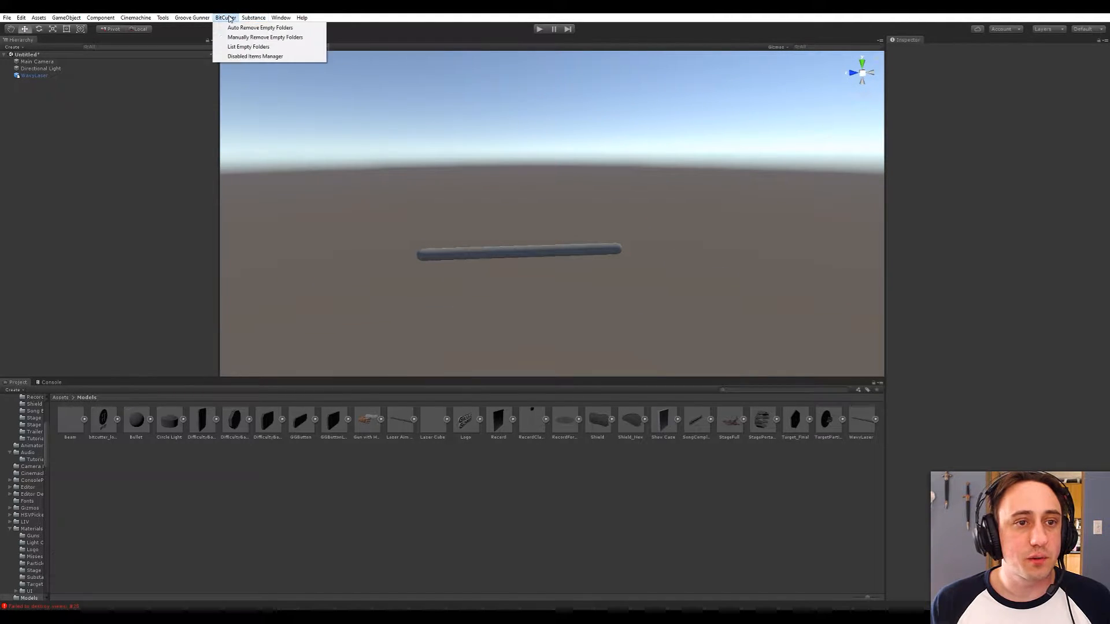
pyautogui.moveTo(195, 18)
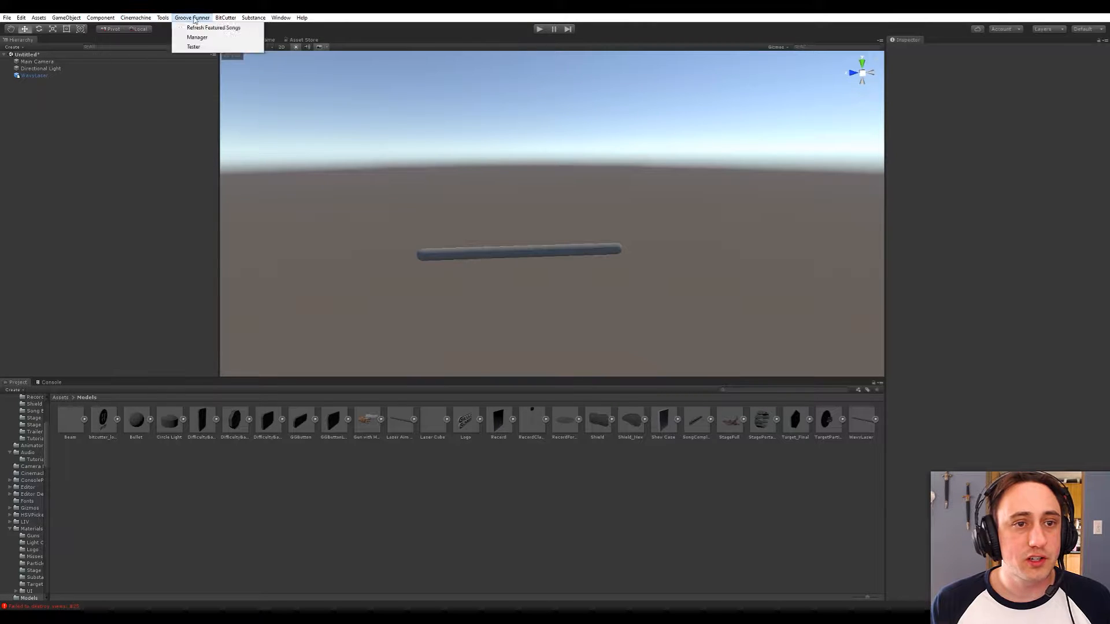
pyautogui.moveTo(294, 23)
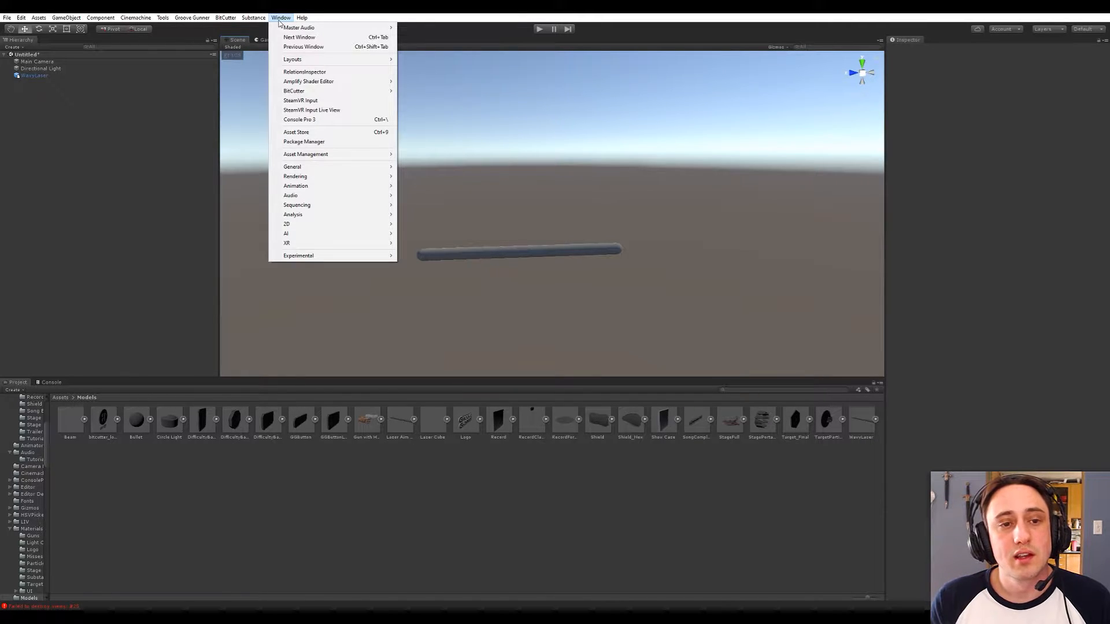
pyautogui.moveTo(338, 84)
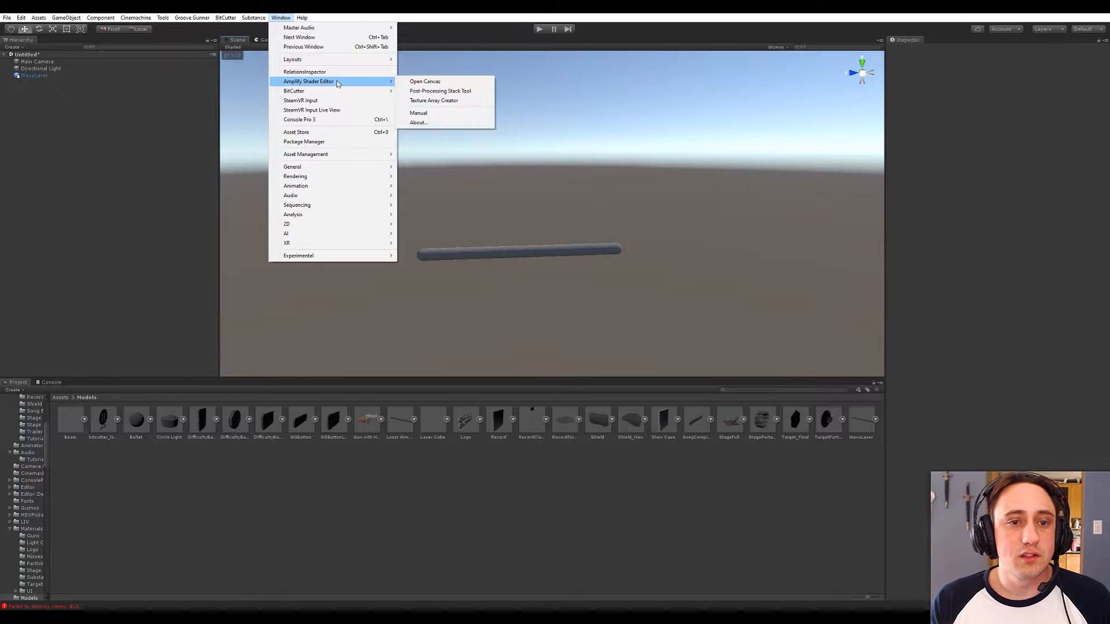
pyautogui.click(439, 82)
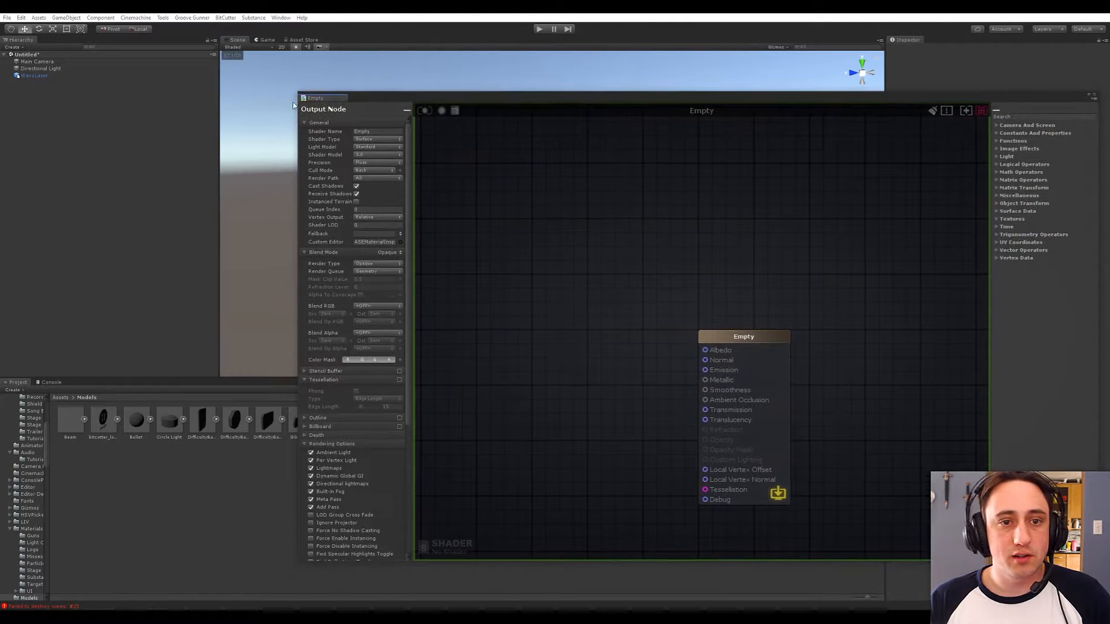
pyautogui.moveTo(238, 249); pyautogui.dragTo(122, 383)
pyautogui.moveTo(259, 379); pyautogui.dragTo(269, 239)
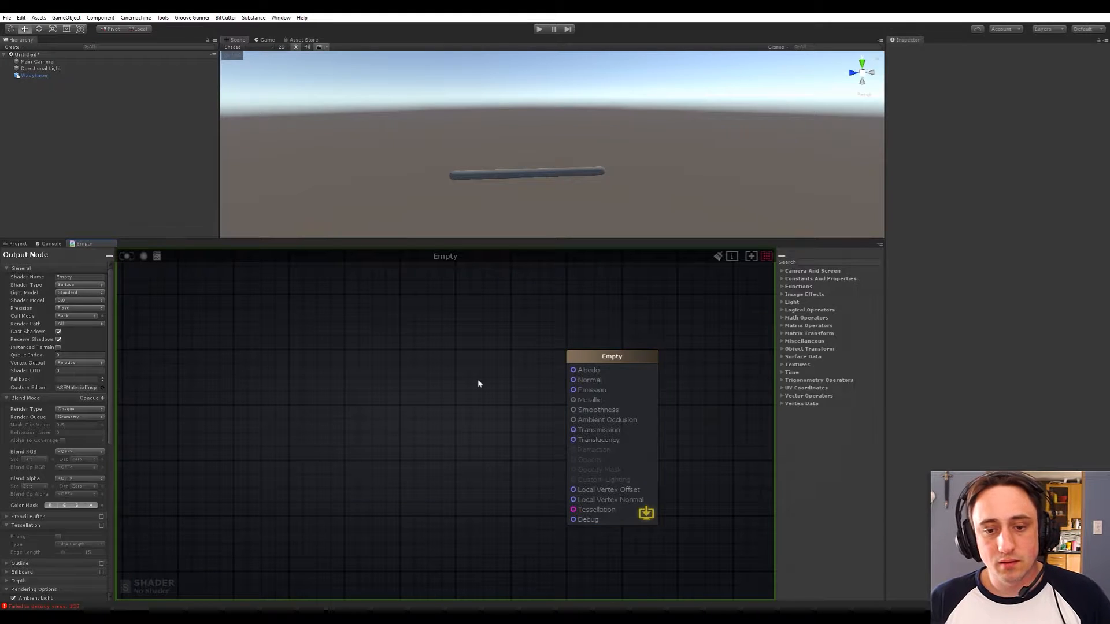
# - Move the output node slightly upward on the shader canvas and leave it deselected
pyautogui.moveTo(597, 354); pyautogui.dragTo(597, 342)
pyautogui.click(602, 345)
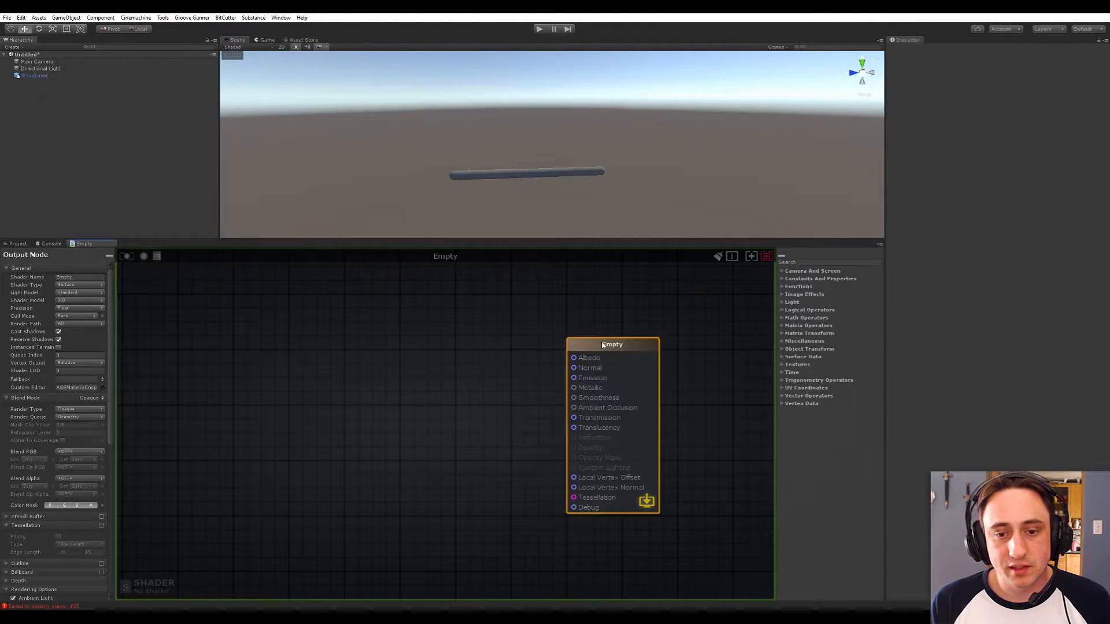
pyautogui.click(446, 332)
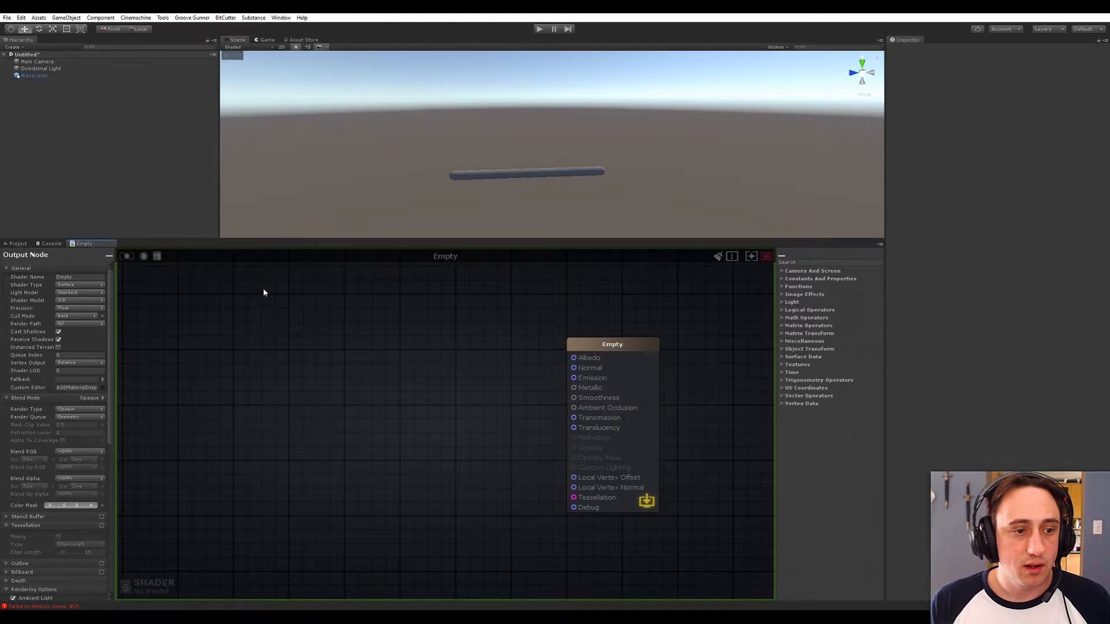
# - Save the new shader as WavyLaser.shader in the project's Assets/Shaders folder
pyautogui.click(127, 257)
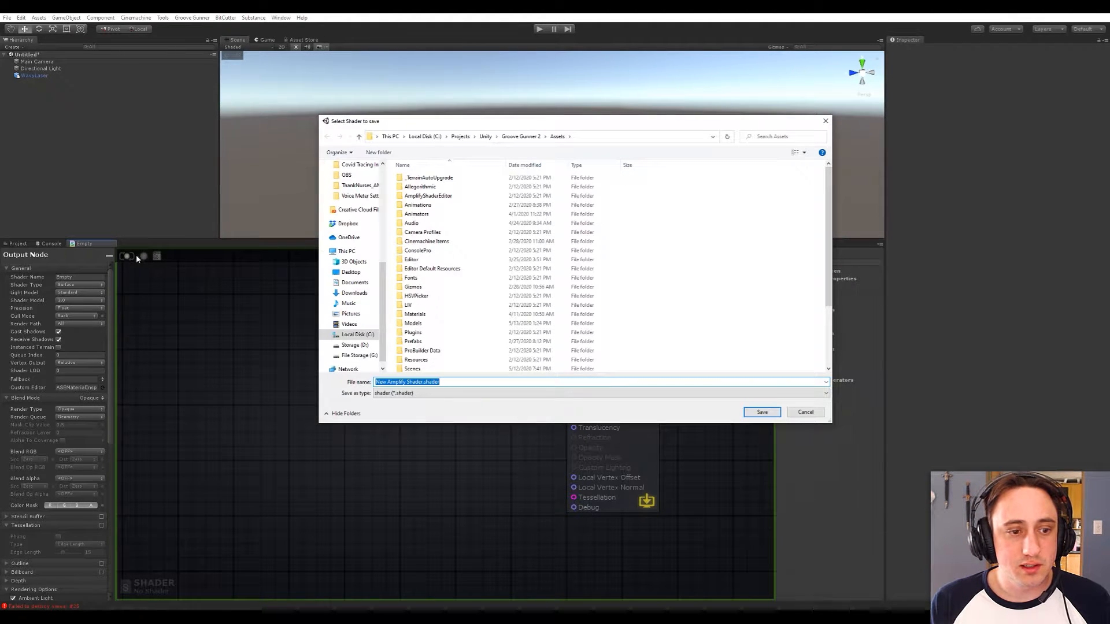
pyautogui.scroll(-3, 465, 325)
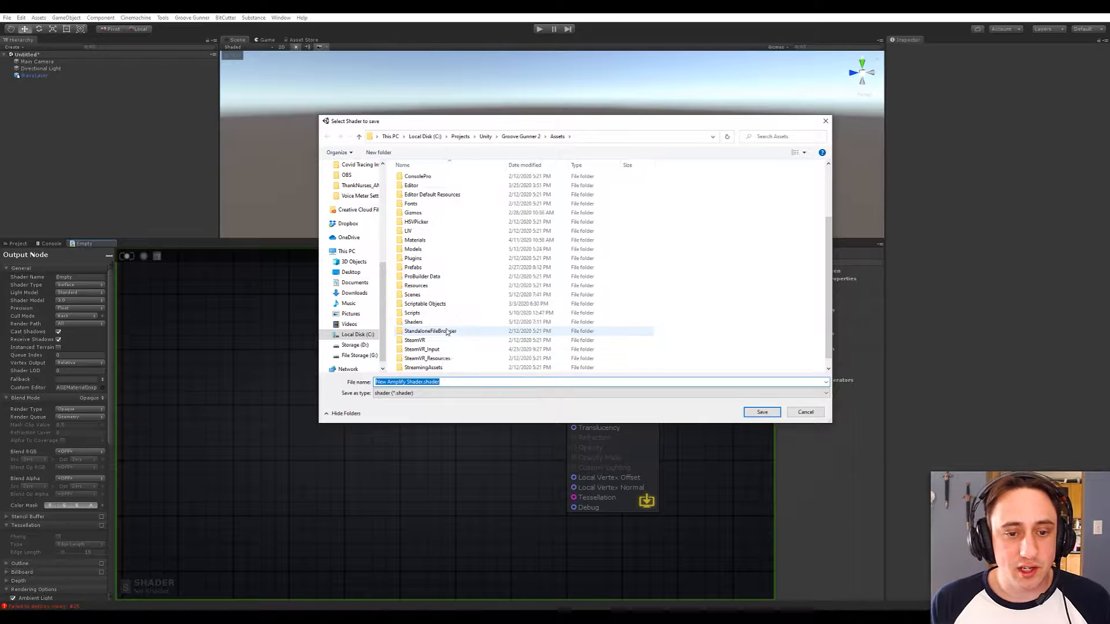
pyautogui.doubleClick(459, 313)
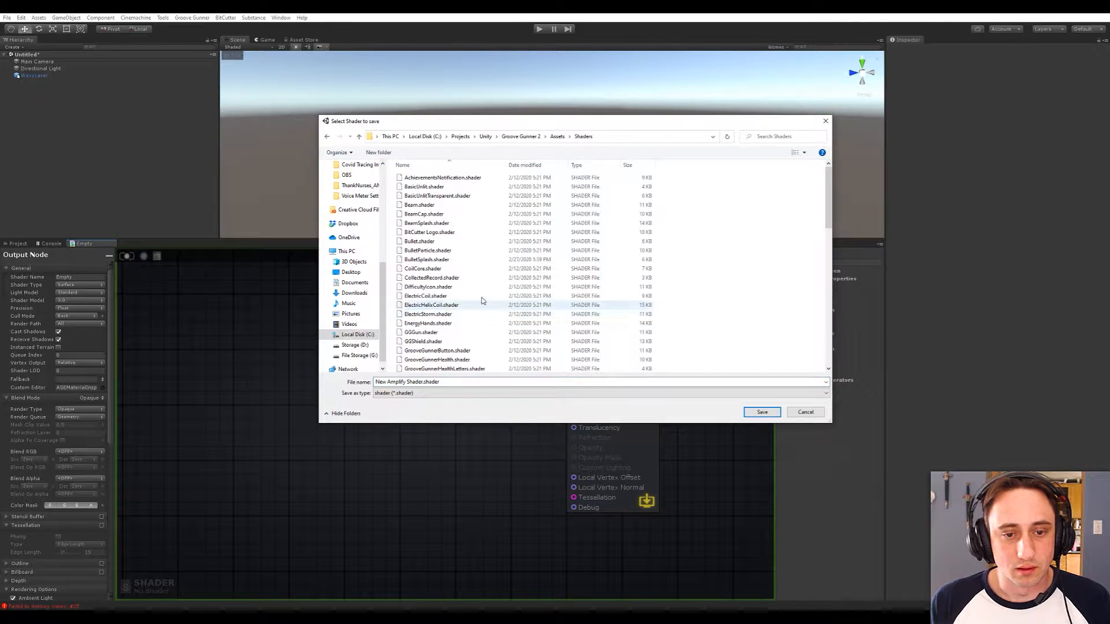
pyautogui.click(413, 381)
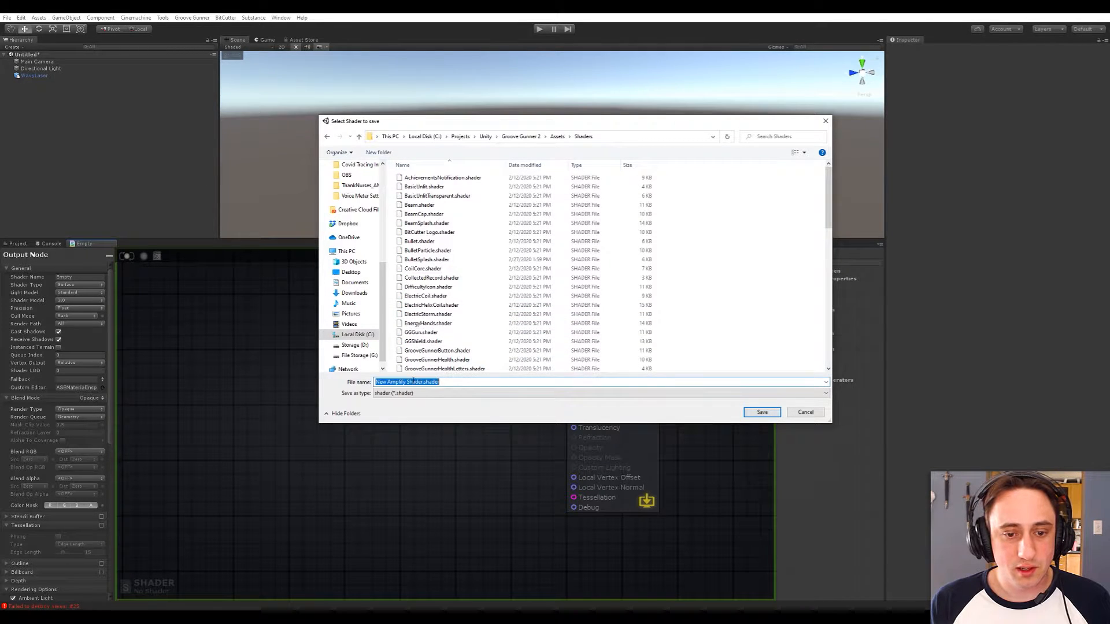
pyautogui.write('WavyLaser')
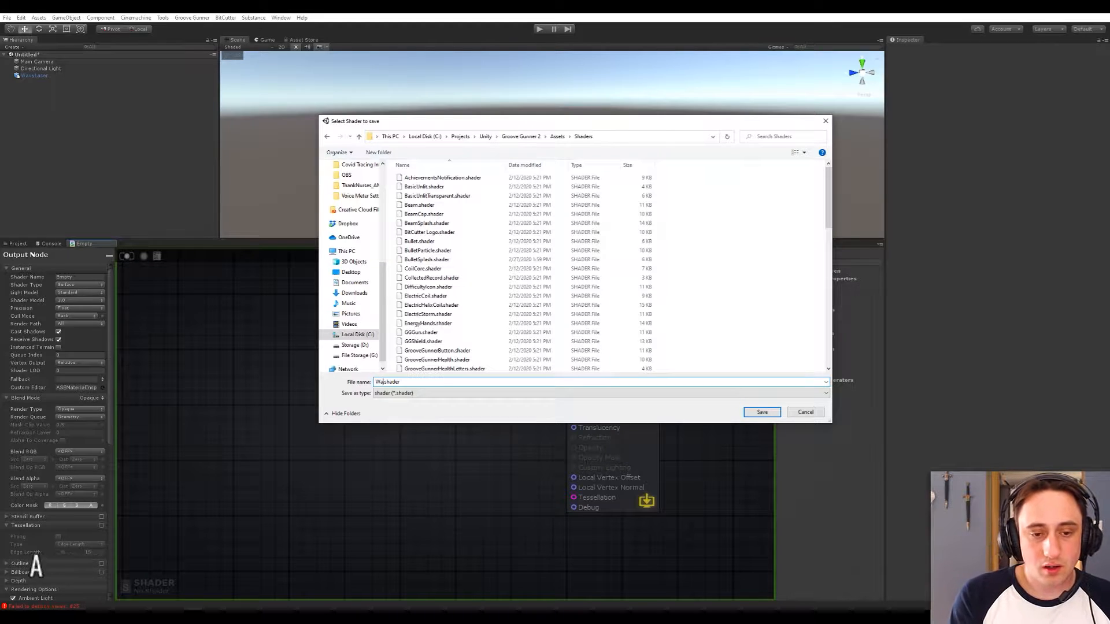
pyautogui.press('Return')
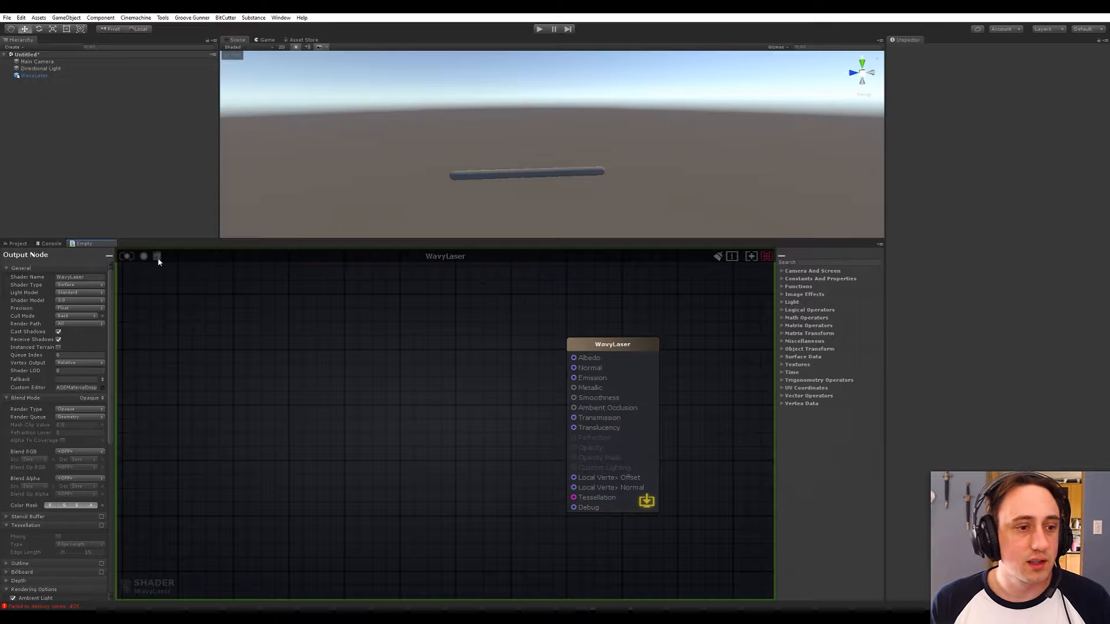
# - Set the shader name to BitCutter/WavyLaser so it is grouped under BitCutter, and save the shader
pyautogui.click(80, 278)
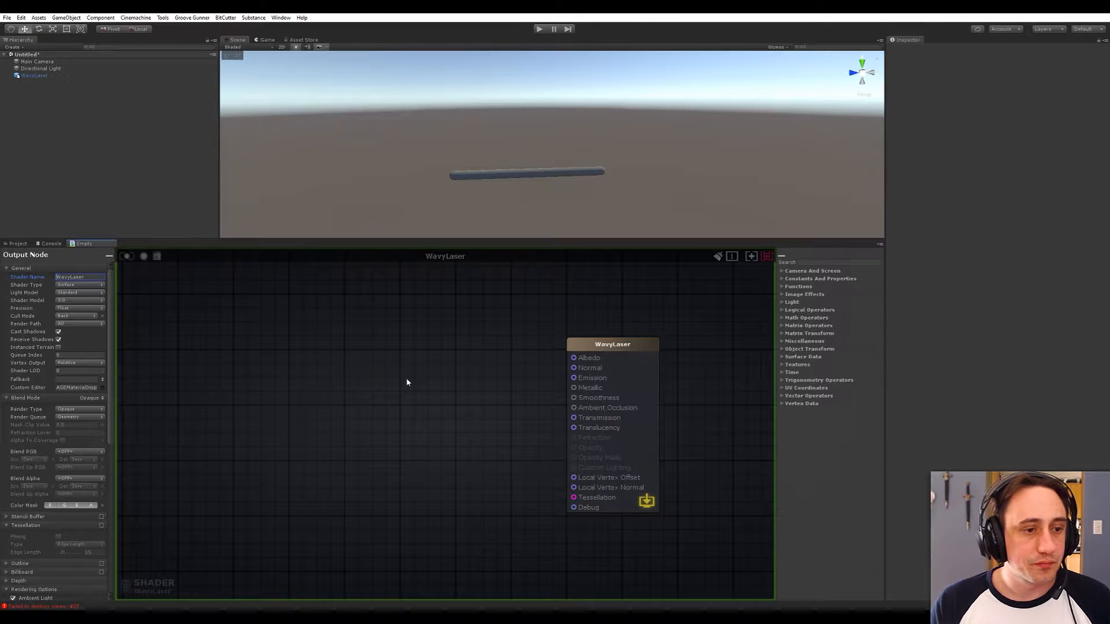
pyautogui.write('BitCutter/')
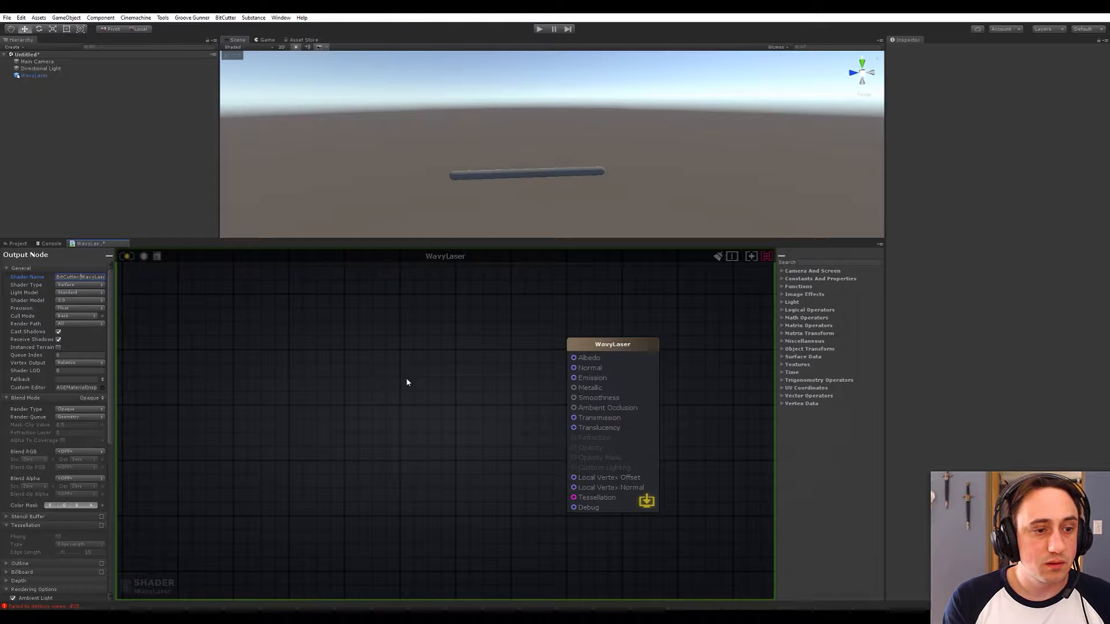
pyautogui.press('Return')
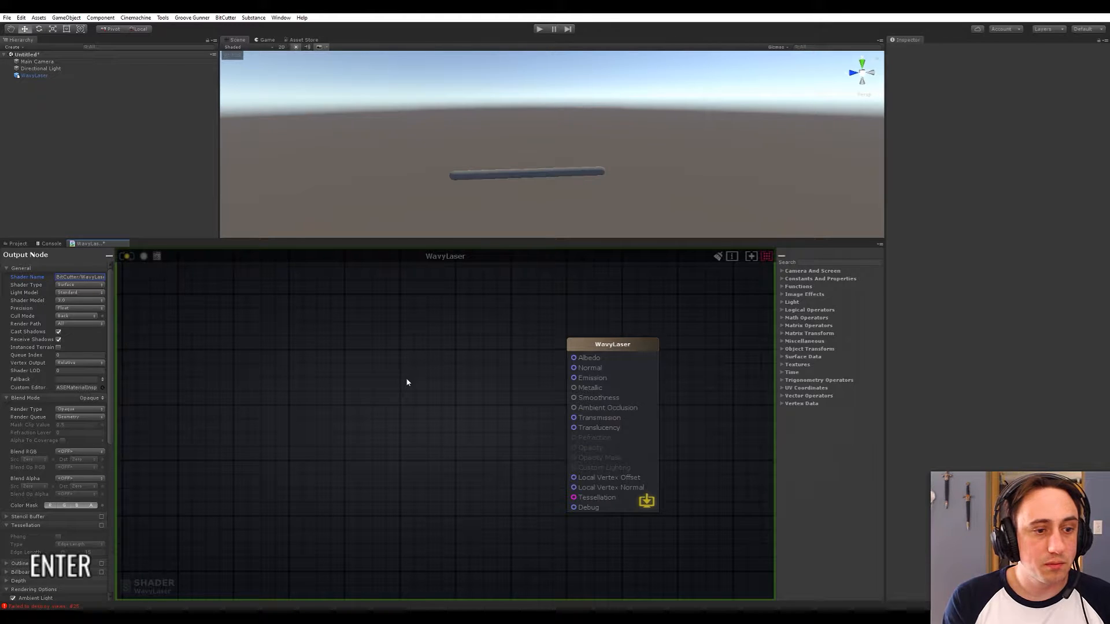
pyautogui.click(67, 277)
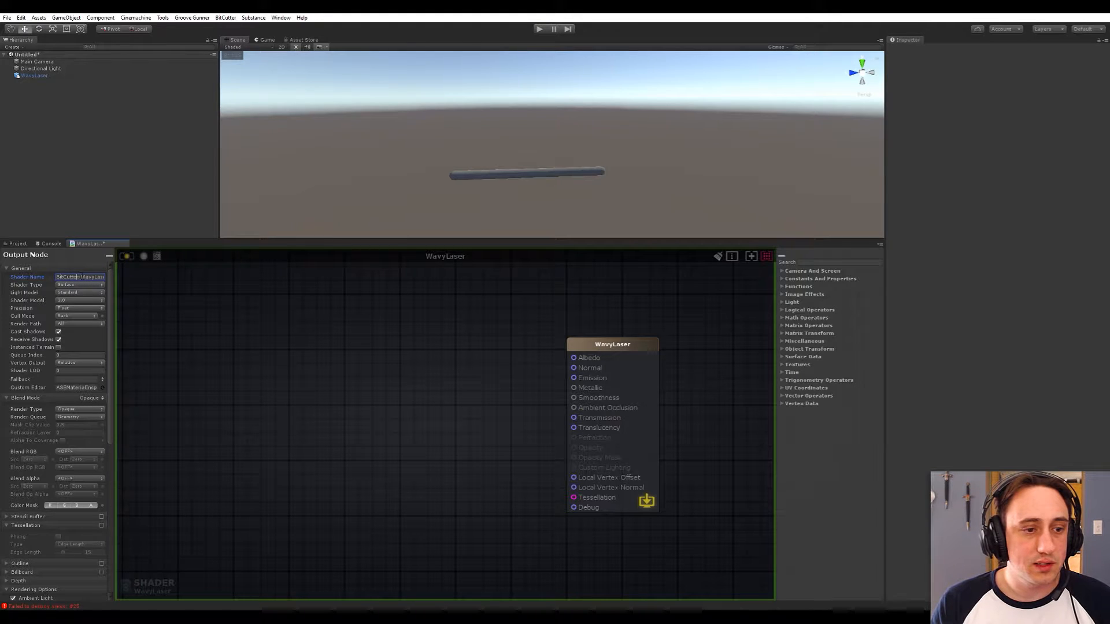
pyautogui.click(152, 281)
pyautogui.click(126, 258)
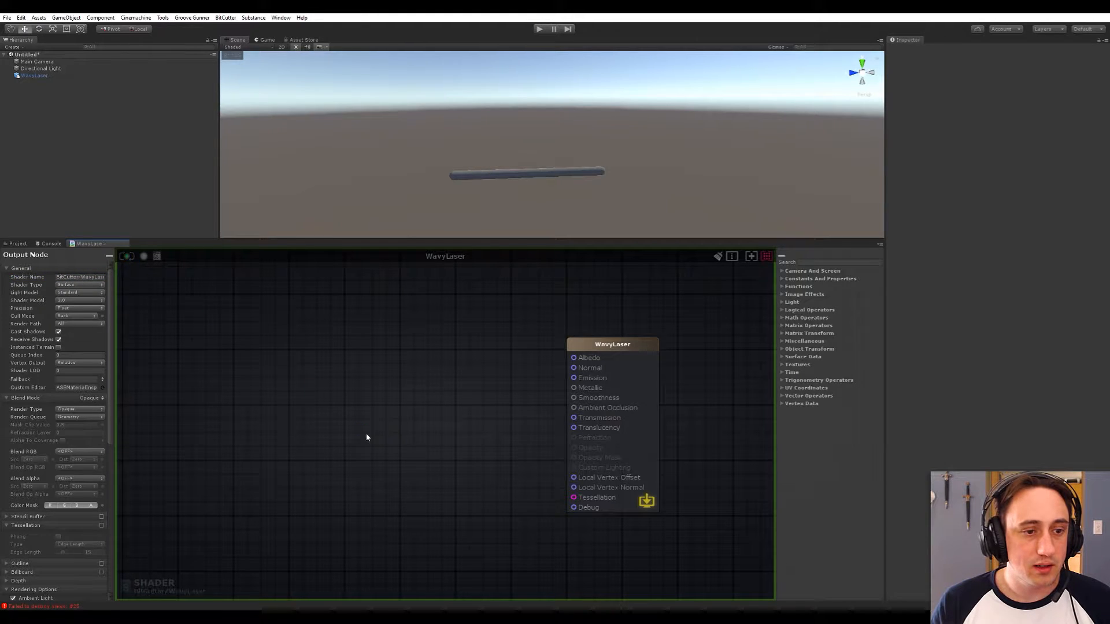
pyautogui.moveTo(375, 432); pyautogui.dragTo(400, 440, button='middle')
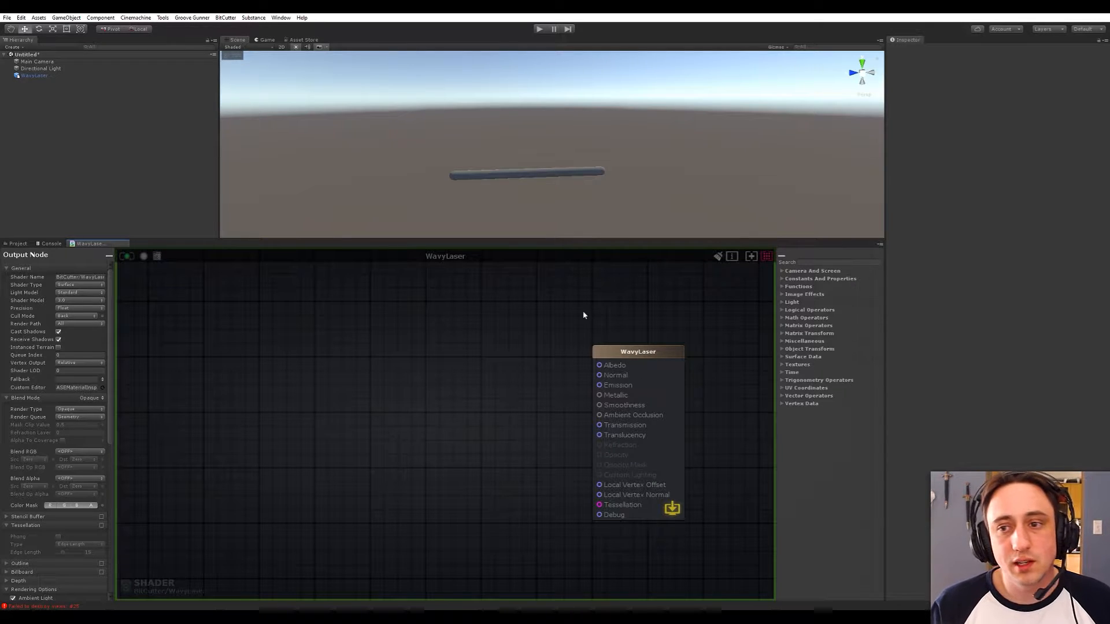
# - Create a material named WavyLaser in the root Assets folder and apply it to the laser mesh in the scene
pyautogui.click(25, 245)
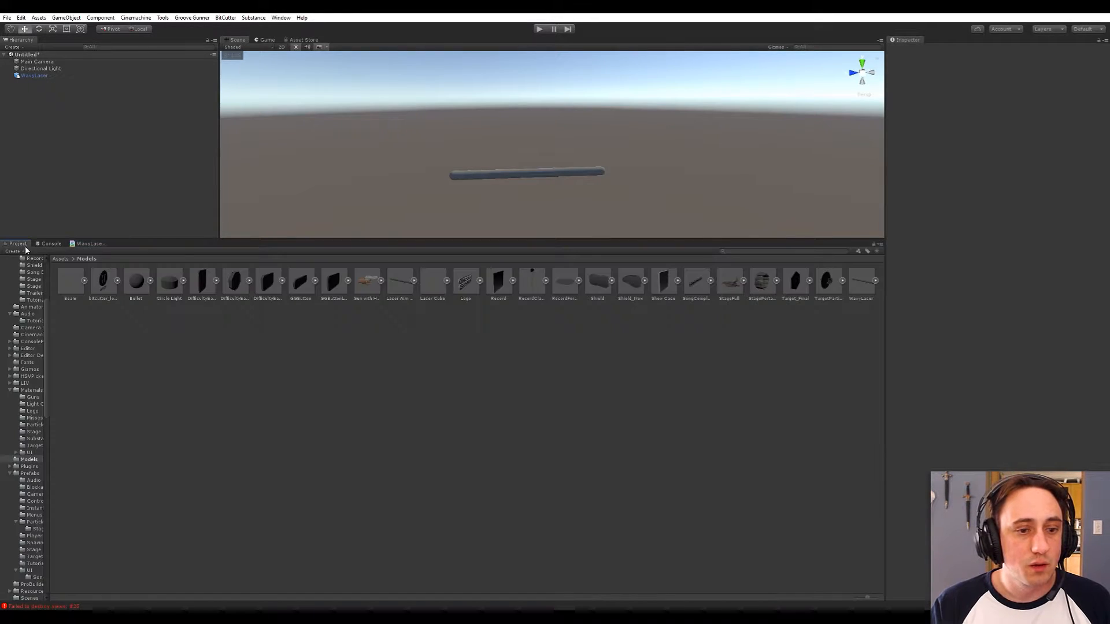
pyautogui.click(60, 259)
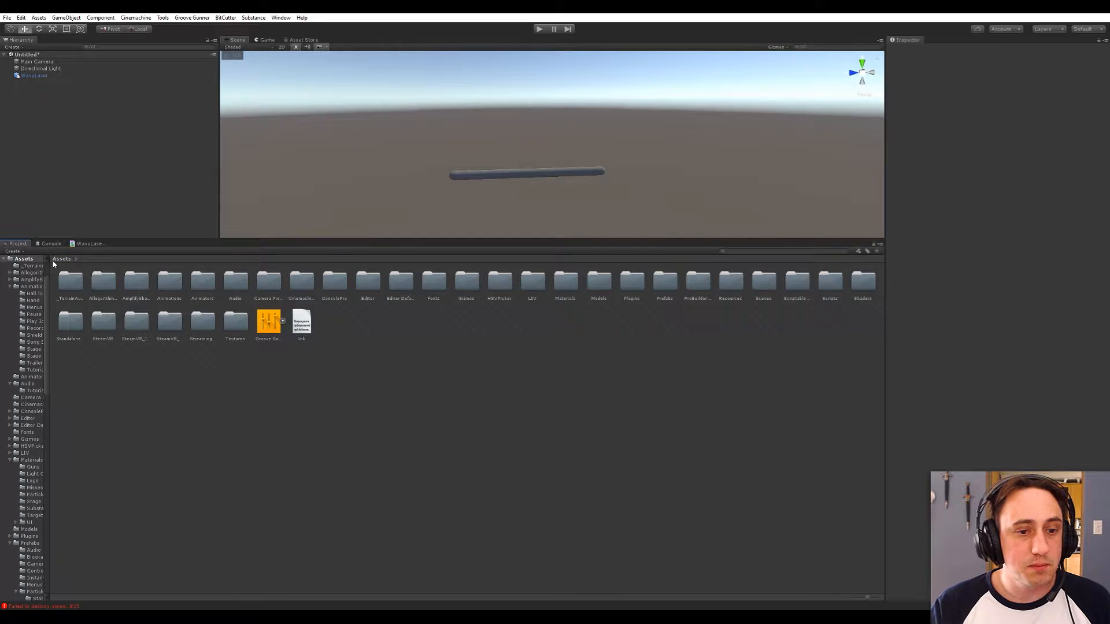
pyautogui.rightClick(431, 389)
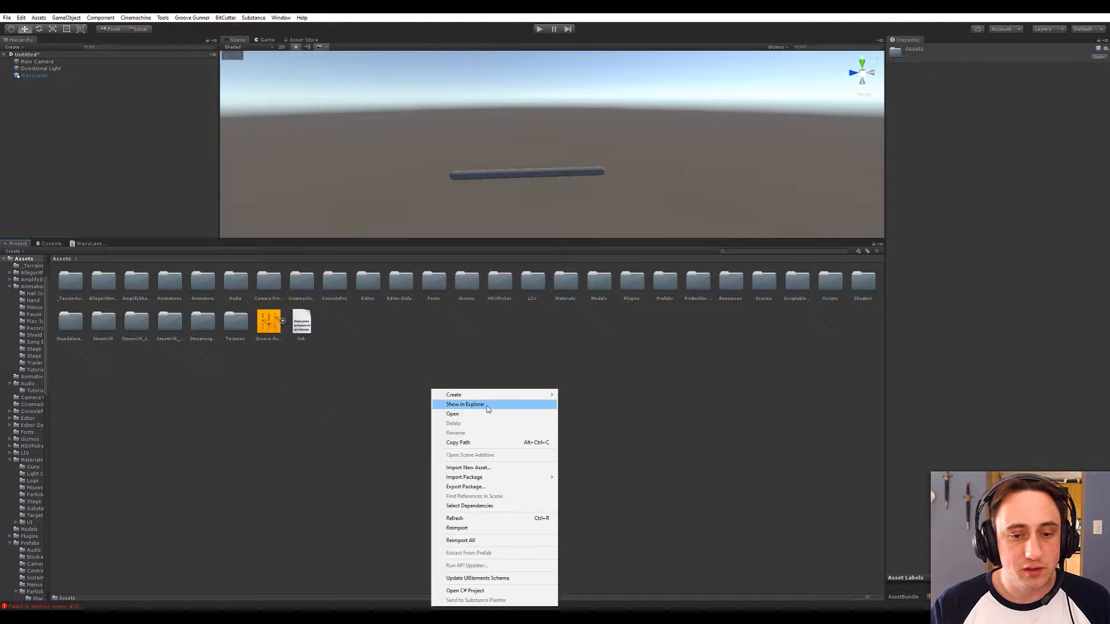
pyautogui.moveTo(480, 399)
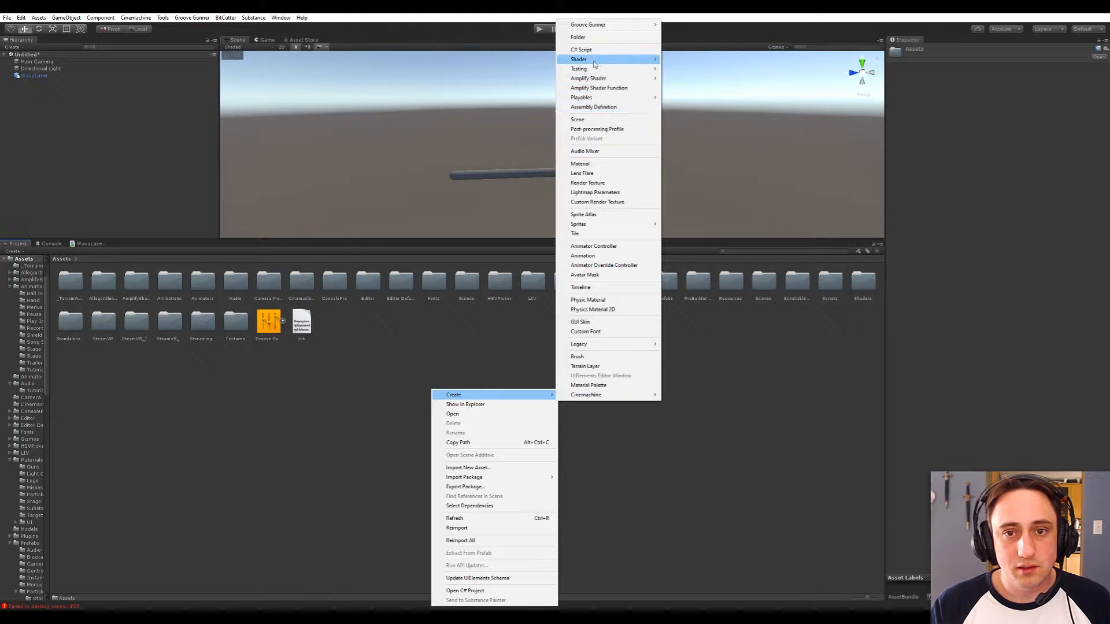
pyautogui.click(580, 164)
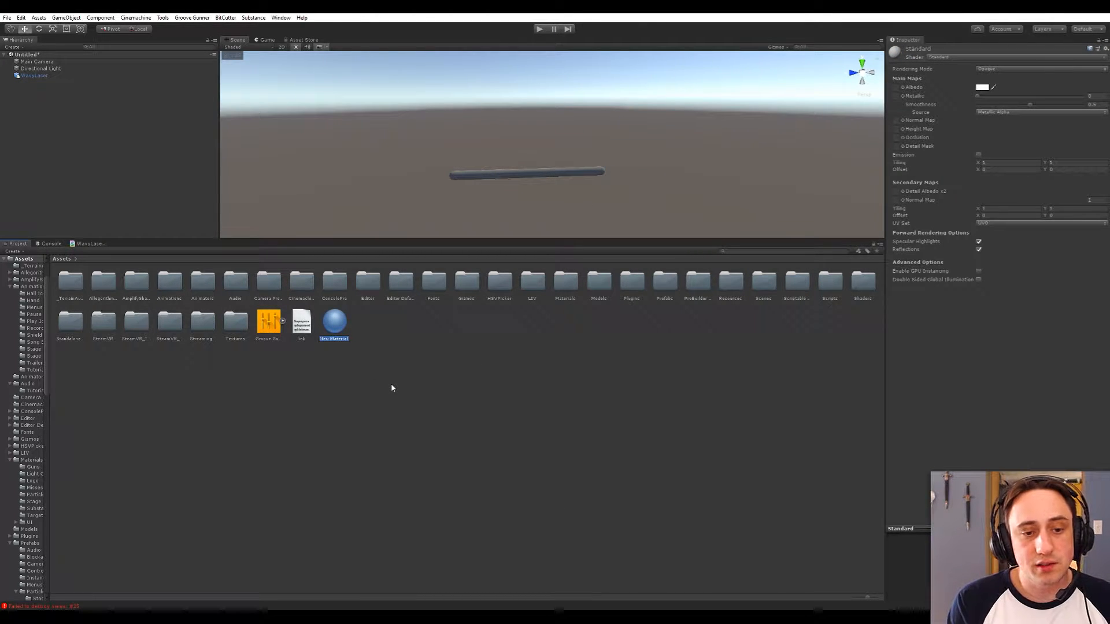
pyautogui.write('WavyLaser')
pyautogui.press('Return')
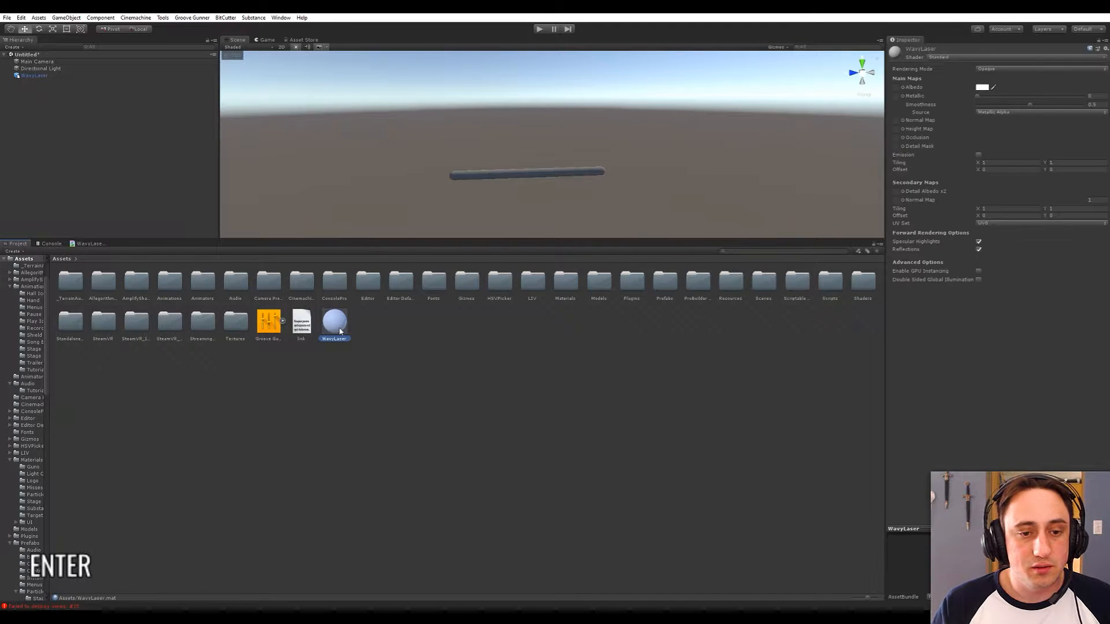
pyautogui.click(372, 384)
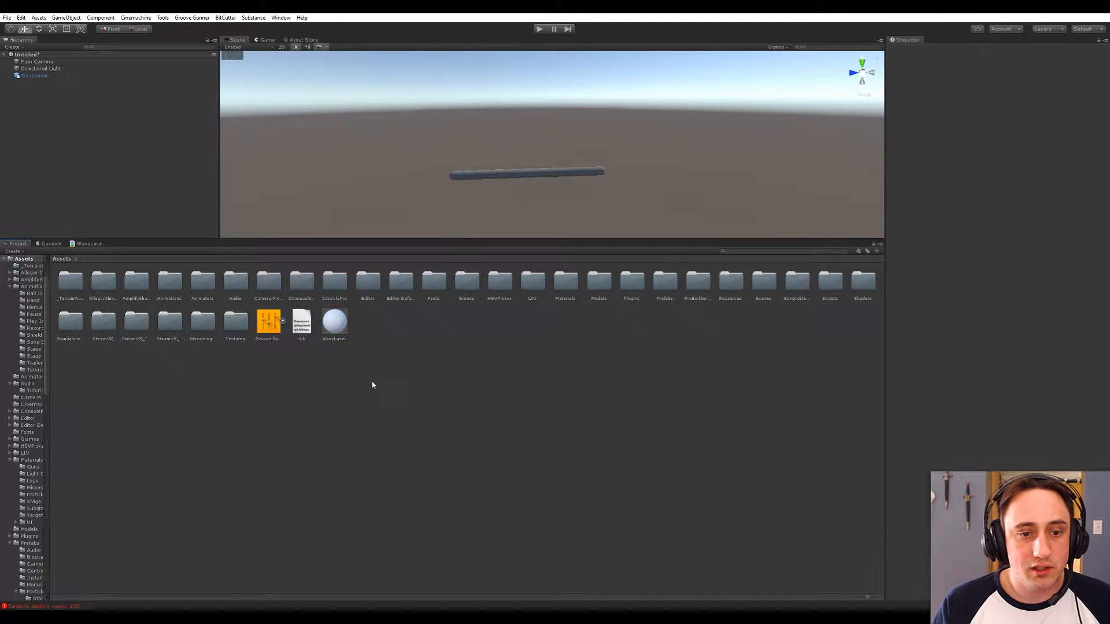
pyautogui.moveTo(338, 333); pyautogui.dragTo(469, 176)
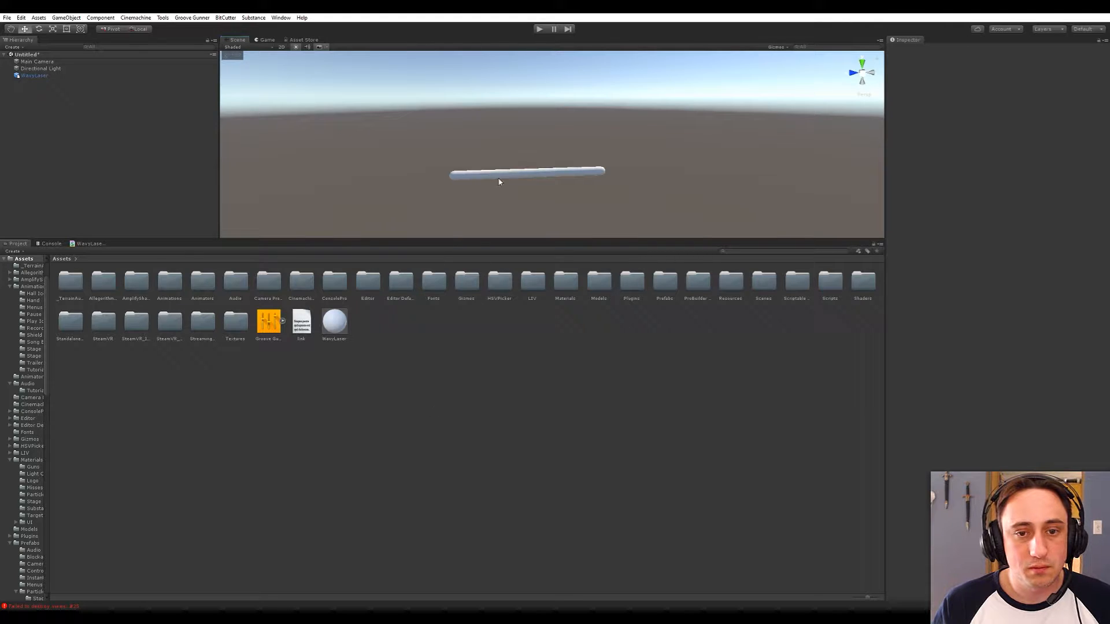
# - Assign the BitCutter/WavyLaser shader to the WavyLaser material and return to the shader's node graph
pyautogui.click(337, 324)
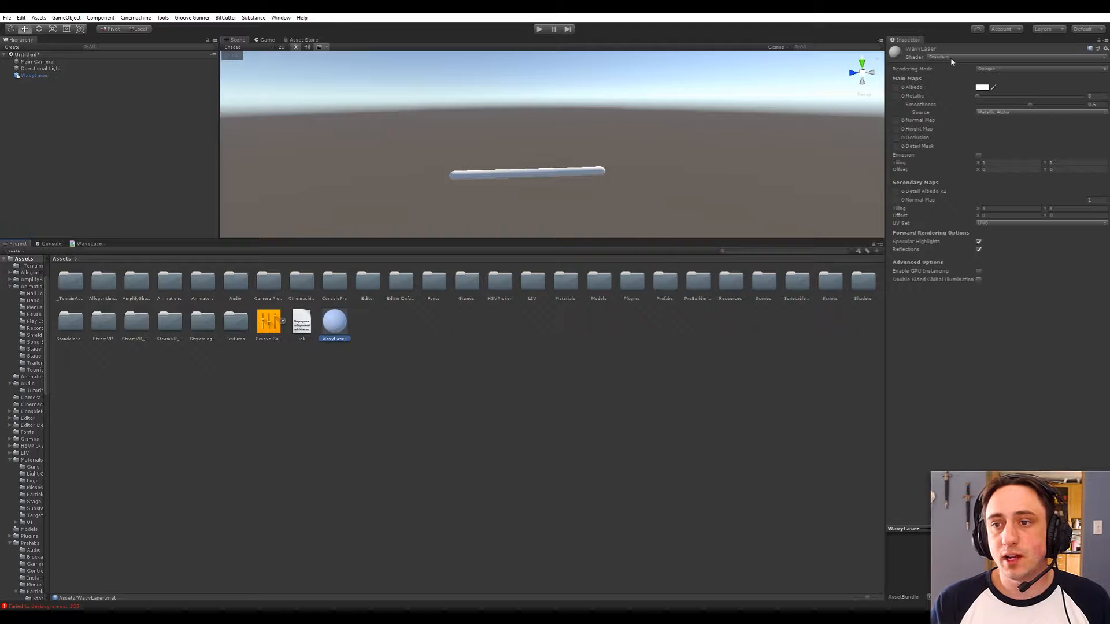
pyautogui.click(982, 57)
pyautogui.moveTo(977, 156)
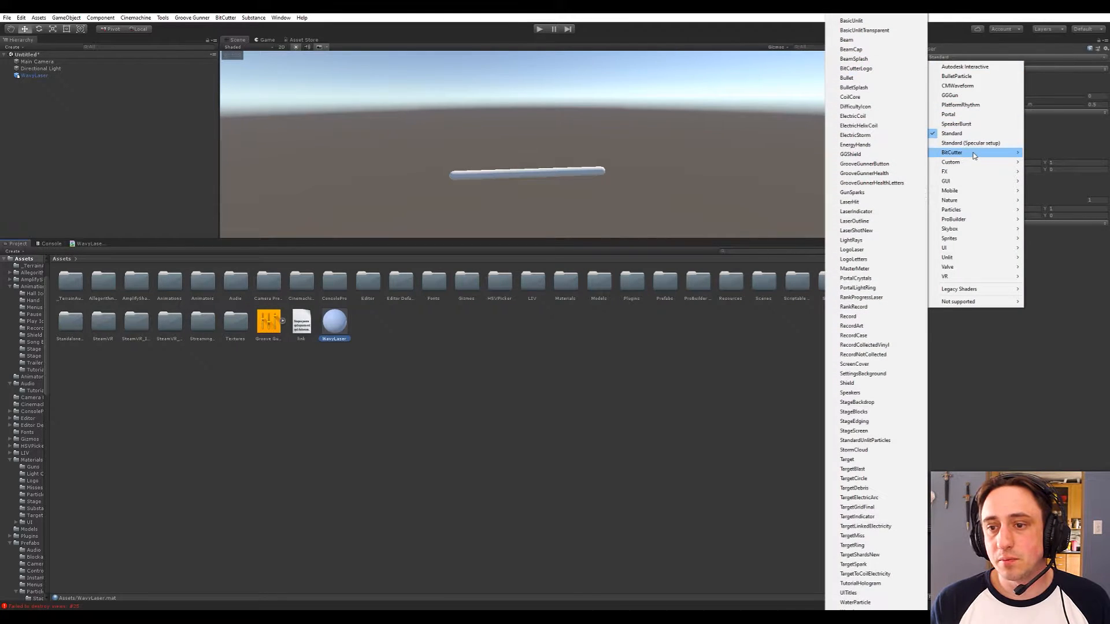
pyautogui.click(855, 604)
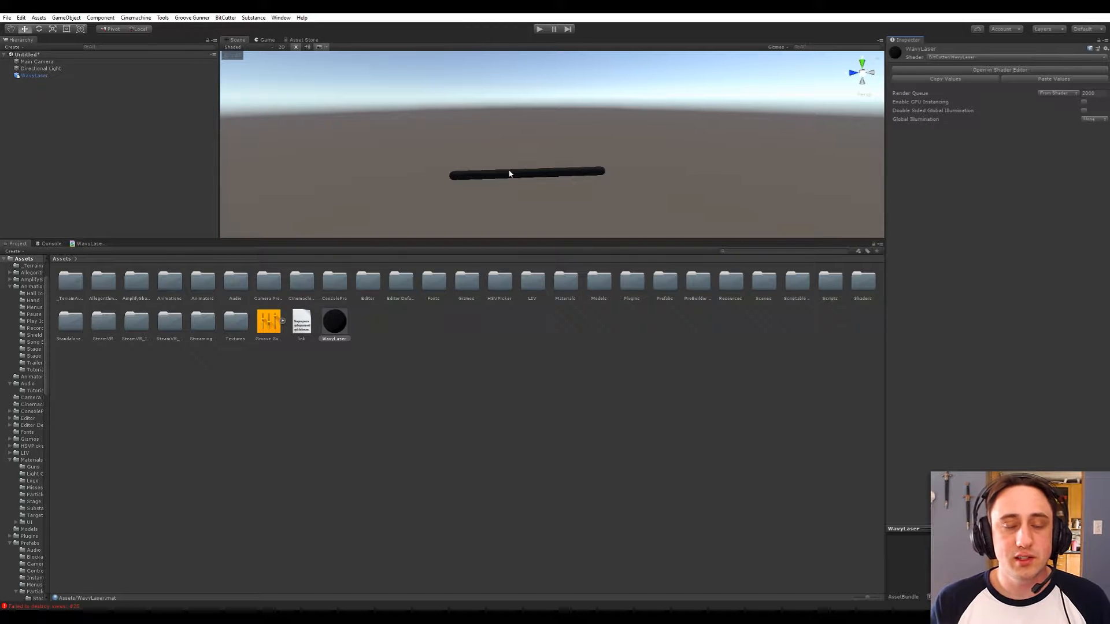
pyautogui.click(542, 352)
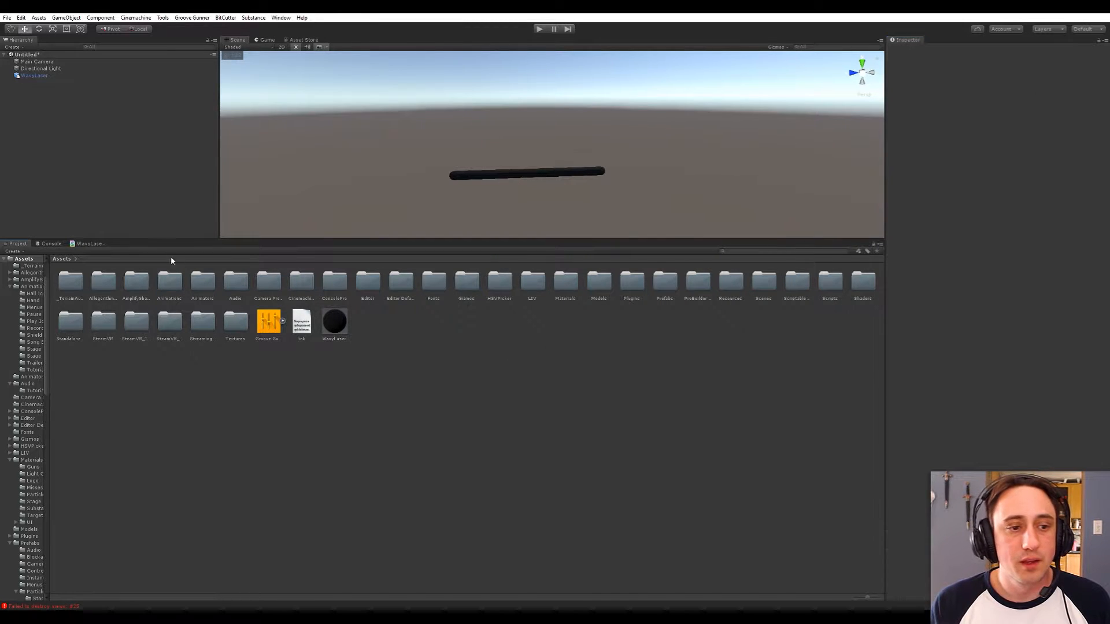
pyautogui.click(82, 244)
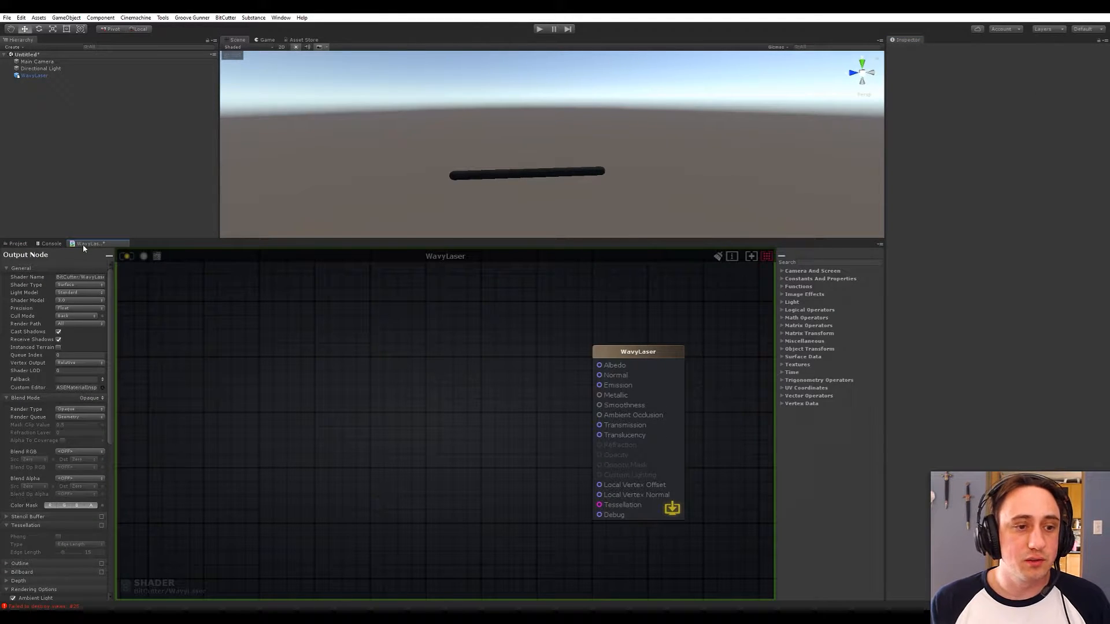
# - Save the WavyLaser shader and close its node graph editor
pyautogui.click(129, 258)
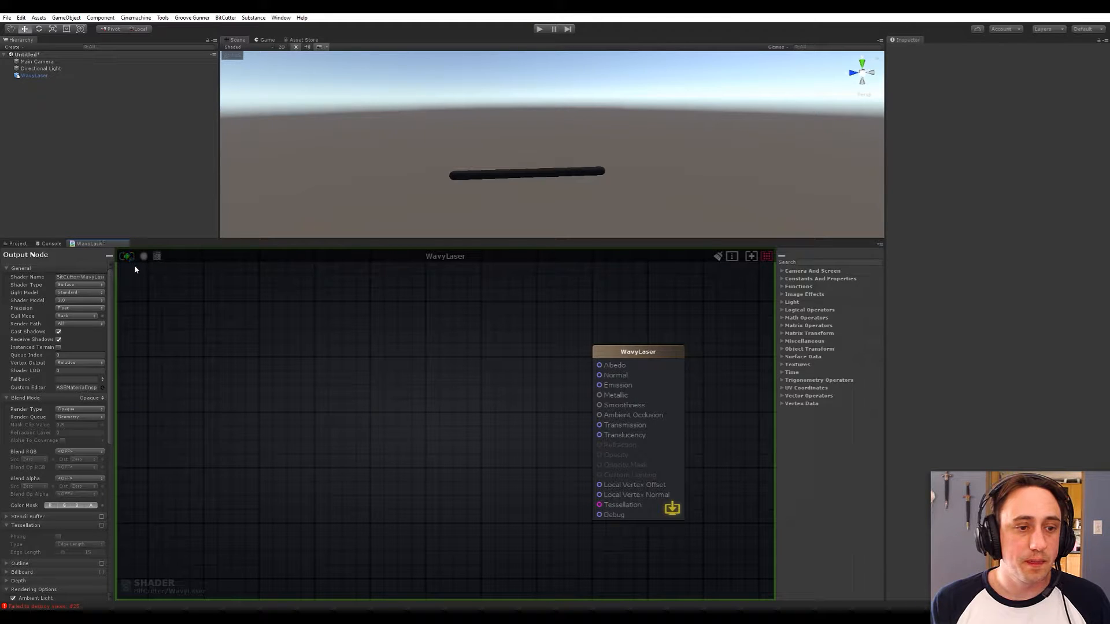
pyautogui.rightClick(100, 244)
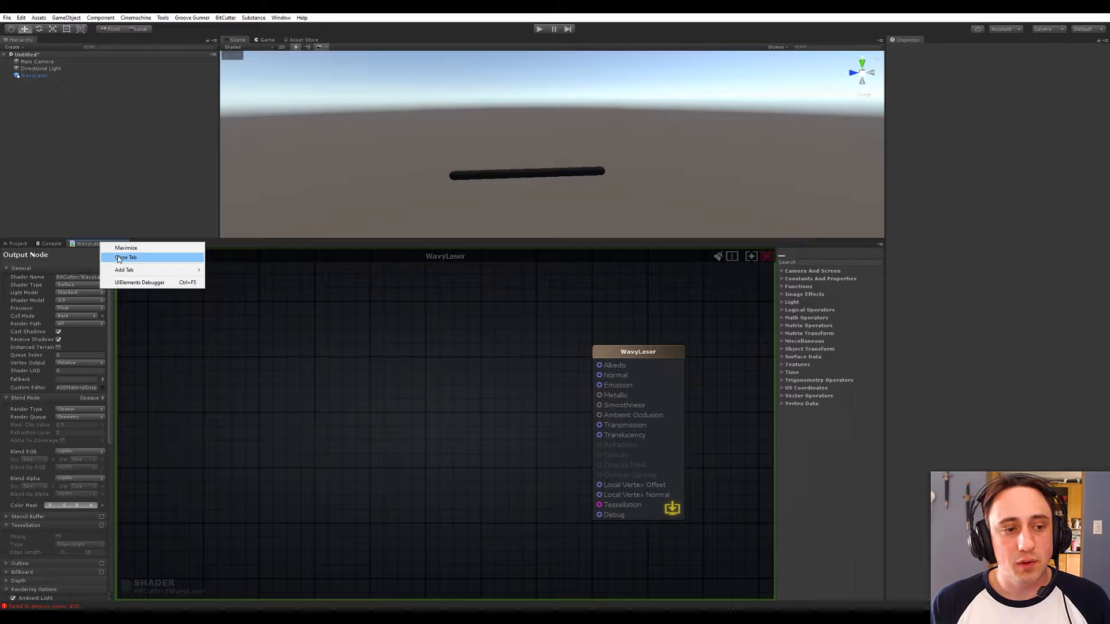
pyautogui.click(85, 245)
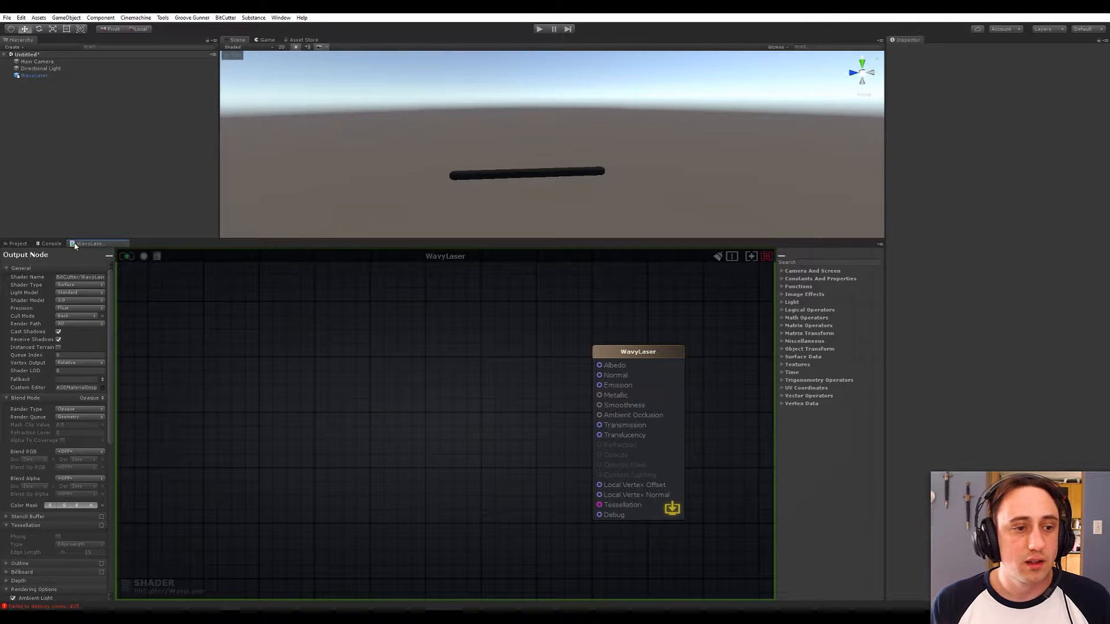
pyautogui.rightClick(86, 244)
pyautogui.click(107, 258)
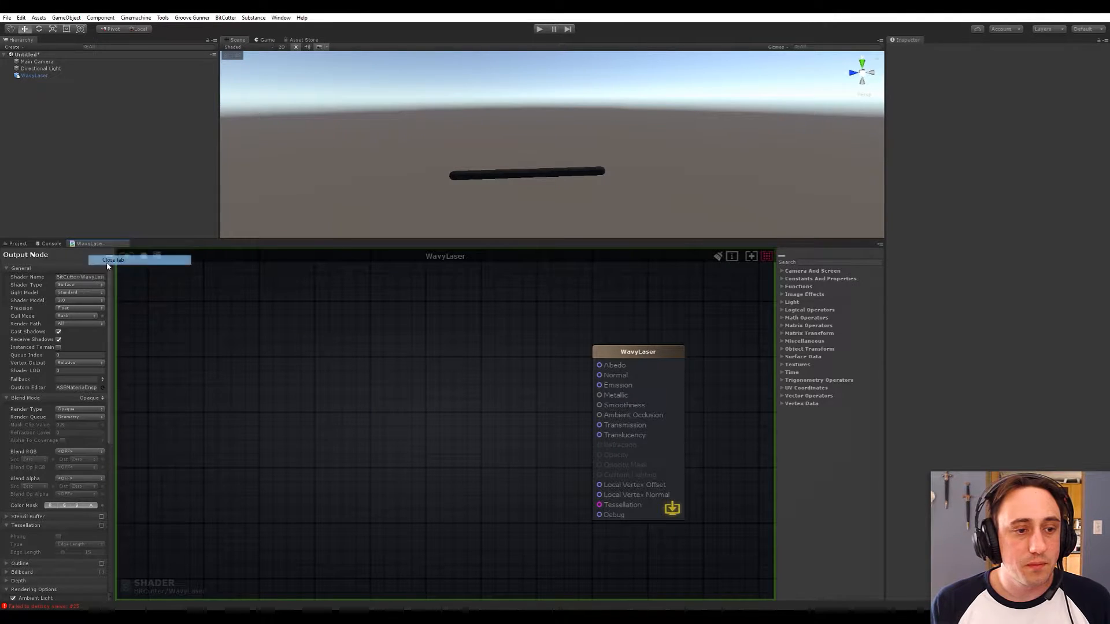
# - Open the WavyLaser material's shader in the shader editor and dock the editor window beside the Console
pyautogui.click(334, 322)
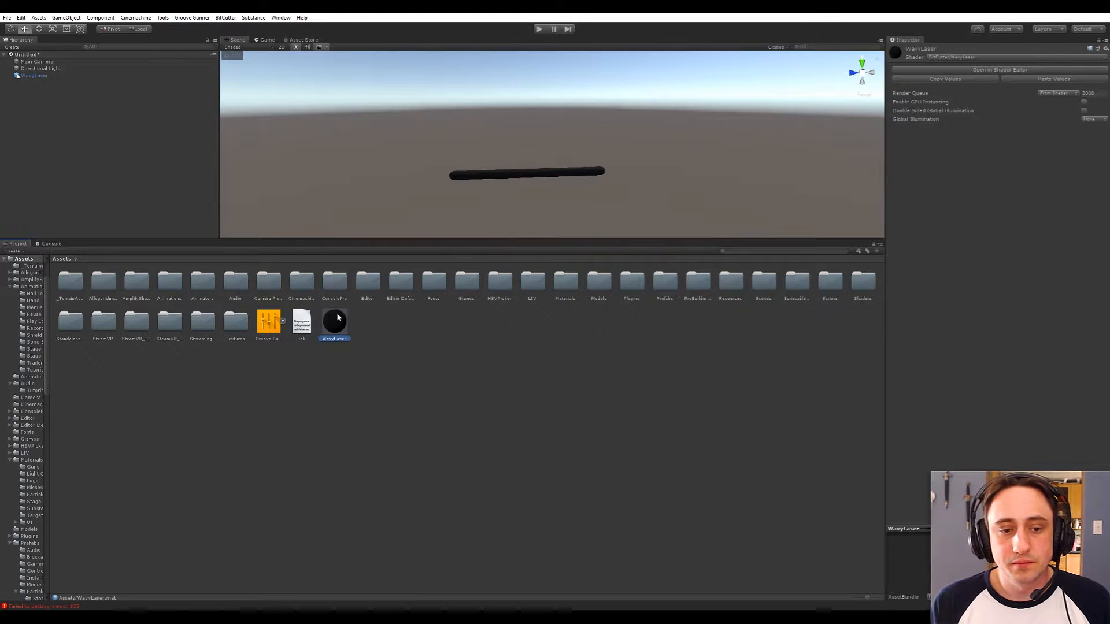
pyautogui.click(1002, 71)
pyautogui.moveTo(318, 92); pyautogui.dragTo(74, 245)
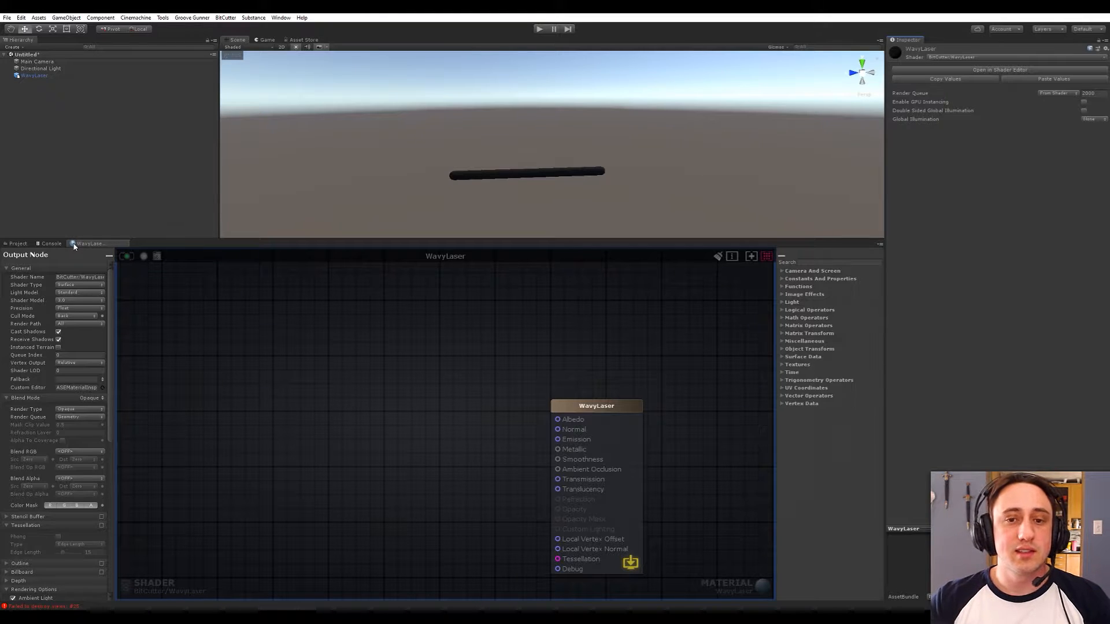
pyautogui.moveTo(346, 373); pyautogui.dragTo(408, 330, button='middle')
pyautogui.scroll(-4, 422, 339)
pyautogui.scroll(4, 485, 365)
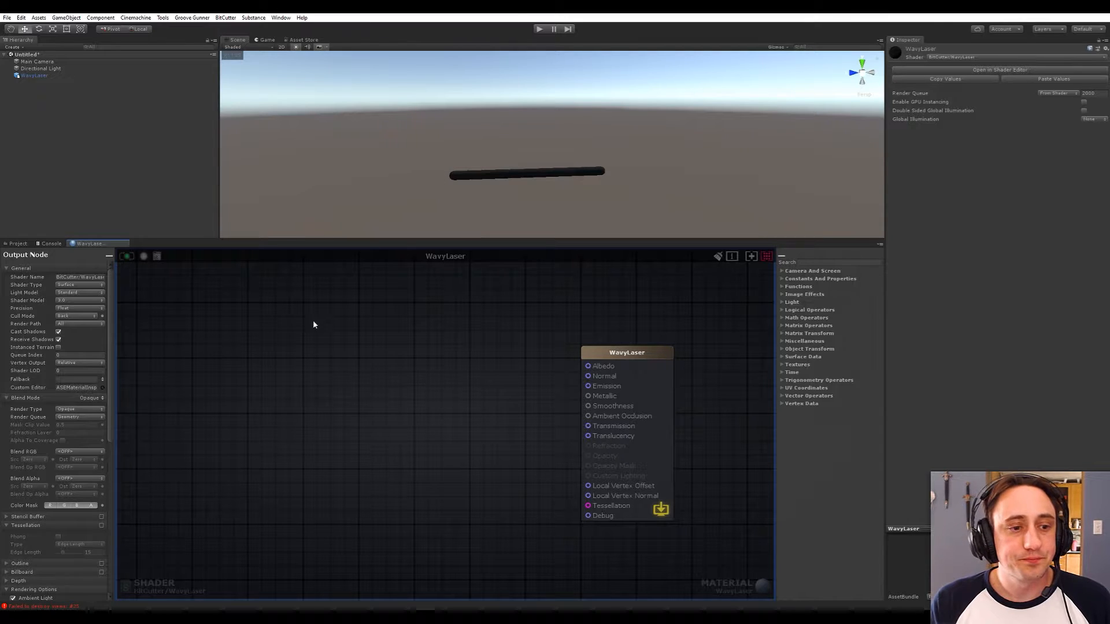
pyautogui.moveTo(344, 377); pyautogui.dragTo(466, 371, button='middle')
pyautogui.scroll(-5, 453, 359)
pyautogui.scroll(5, 474, 371)
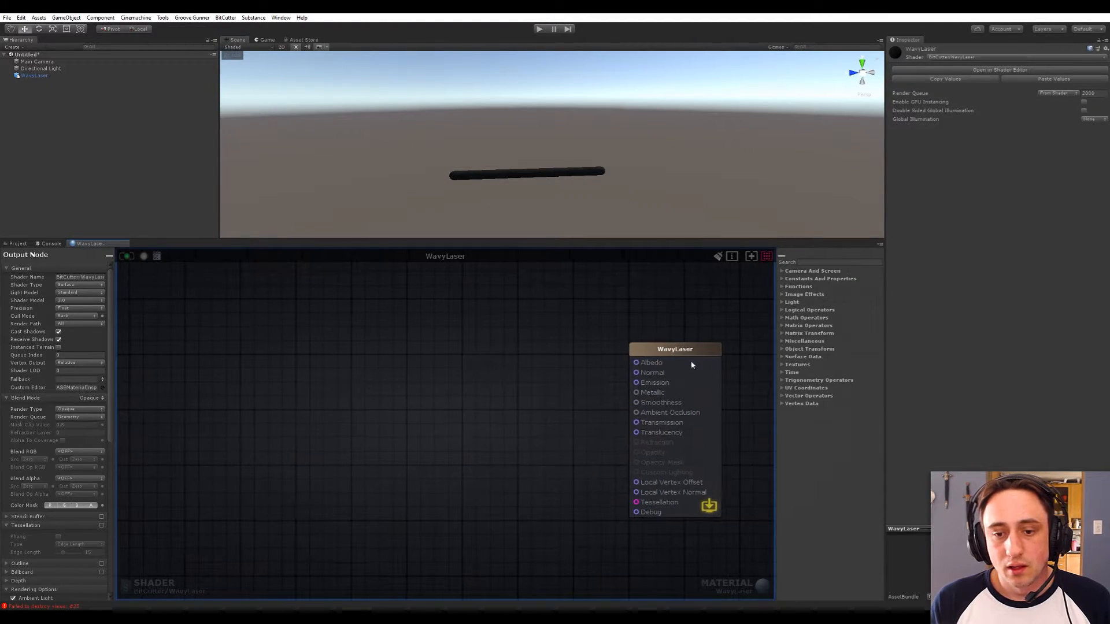
# - Change the WavyLaser output node's light model to Unlit, keeping the Surface shader type
pyautogui.click(709, 351)
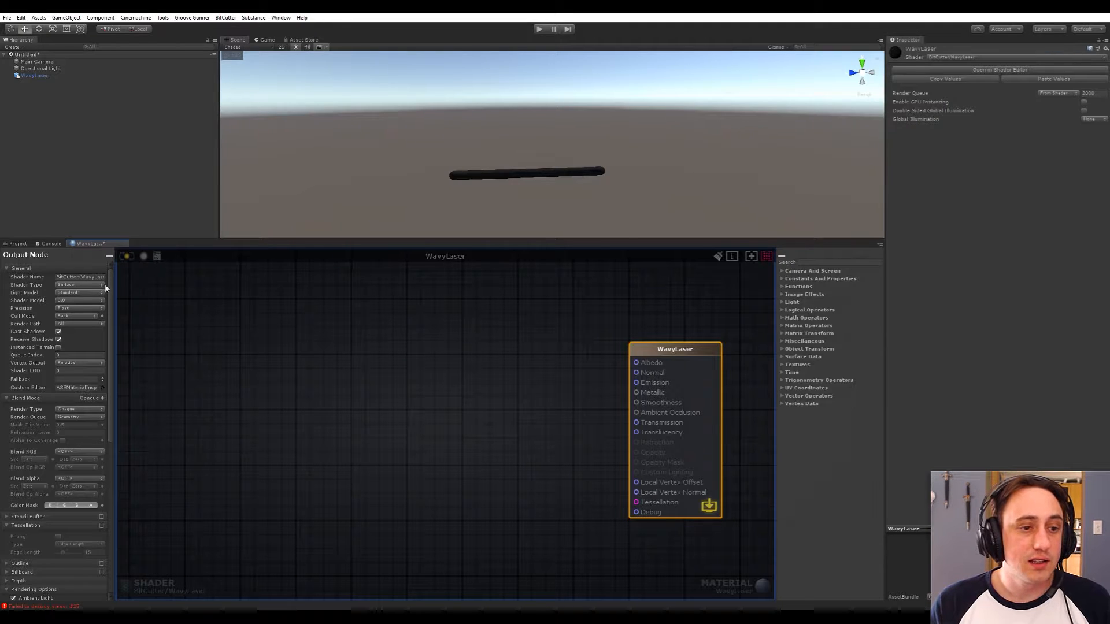
pyautogui.click(79, 285)
pyautogui.click(78, 295)
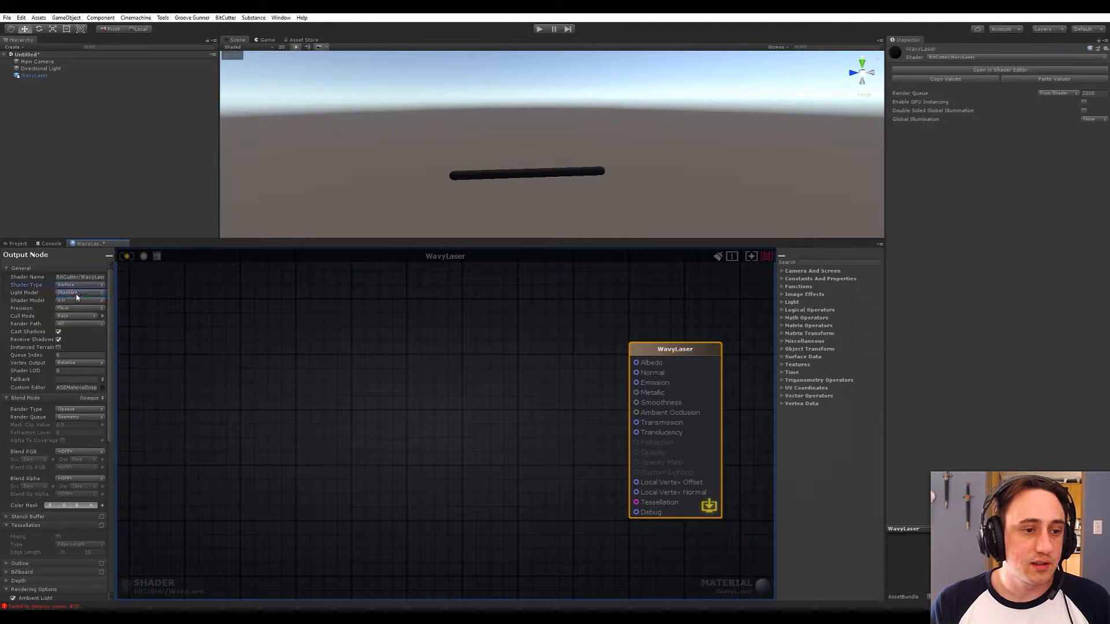
pyautogui.click(80, 294)
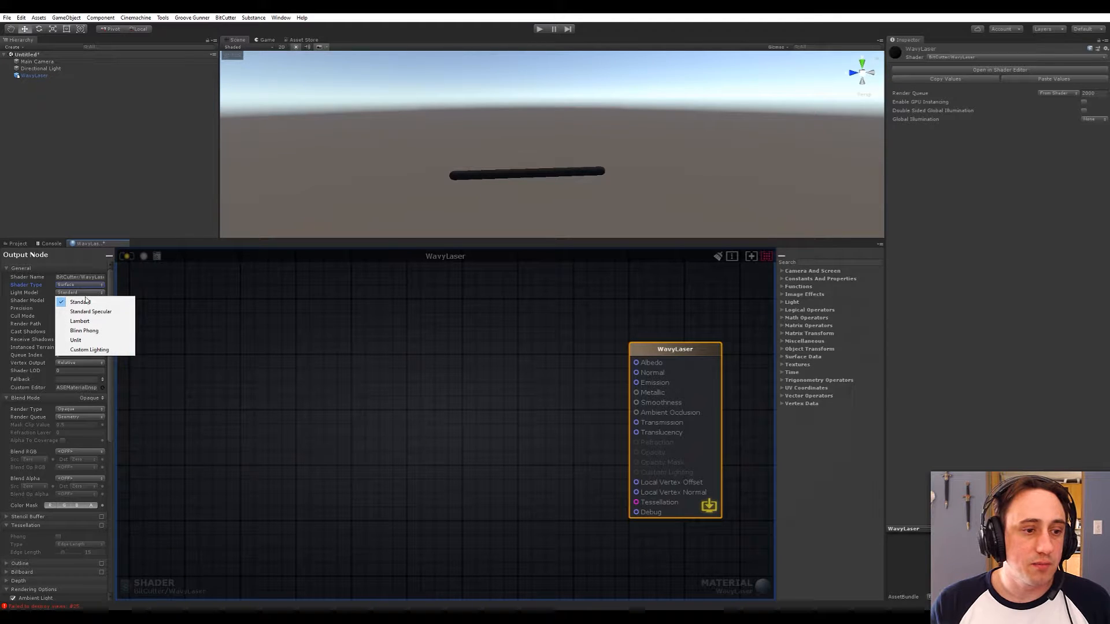
pyautogui.click(81, 340)
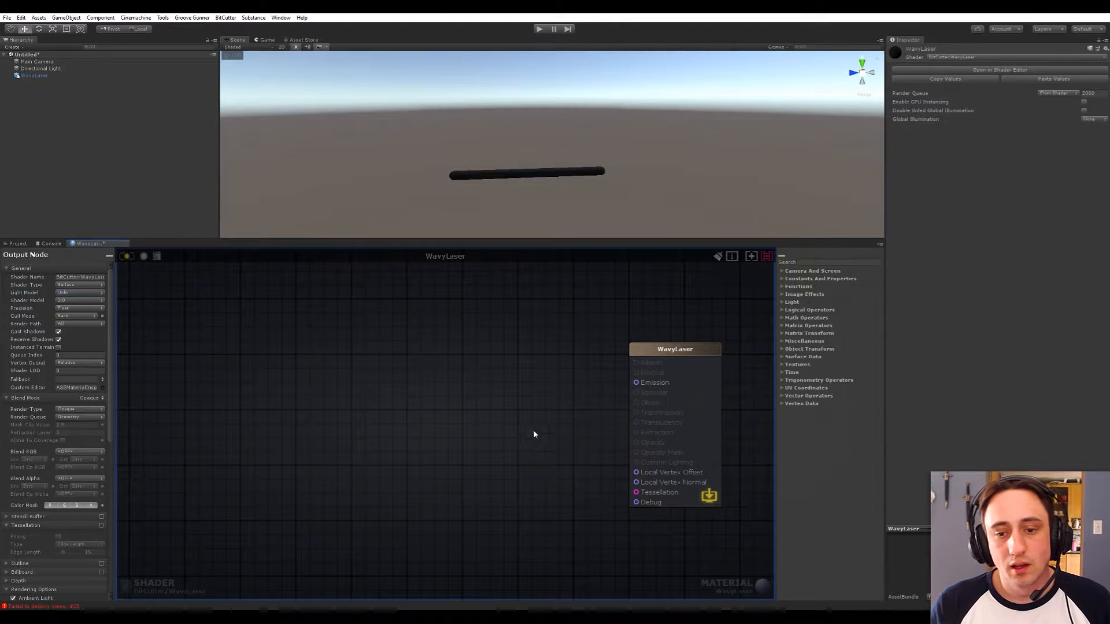
# - Add a Color node to the graph, place it above and away from the output node, and open its color for editing
pyautogui.click(670, 396)
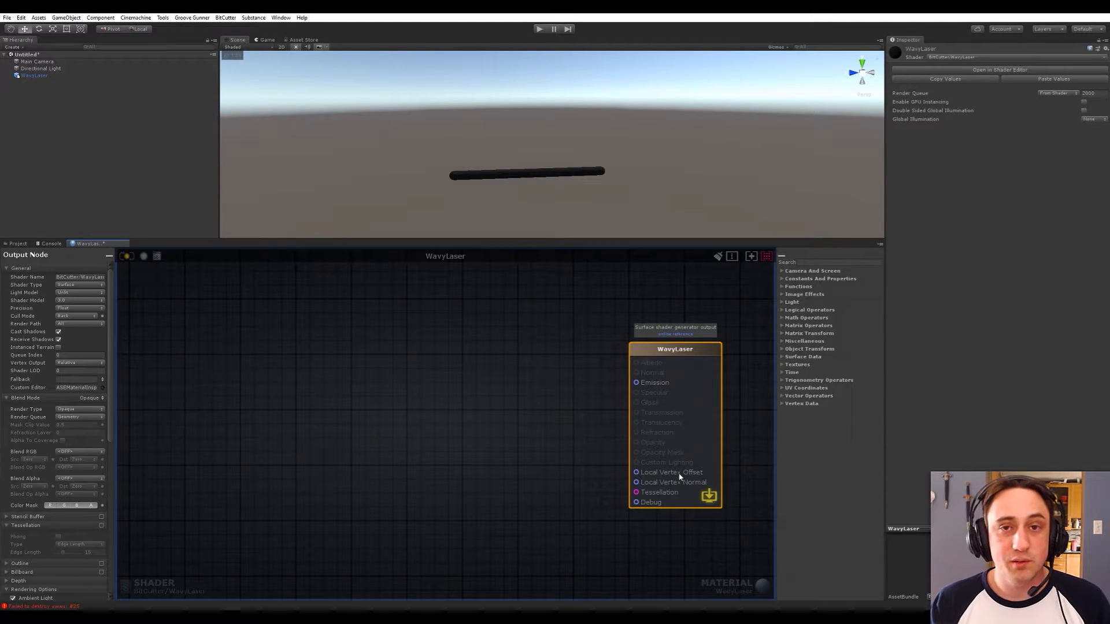
pyautogui.scroll(-3, 506, 445)
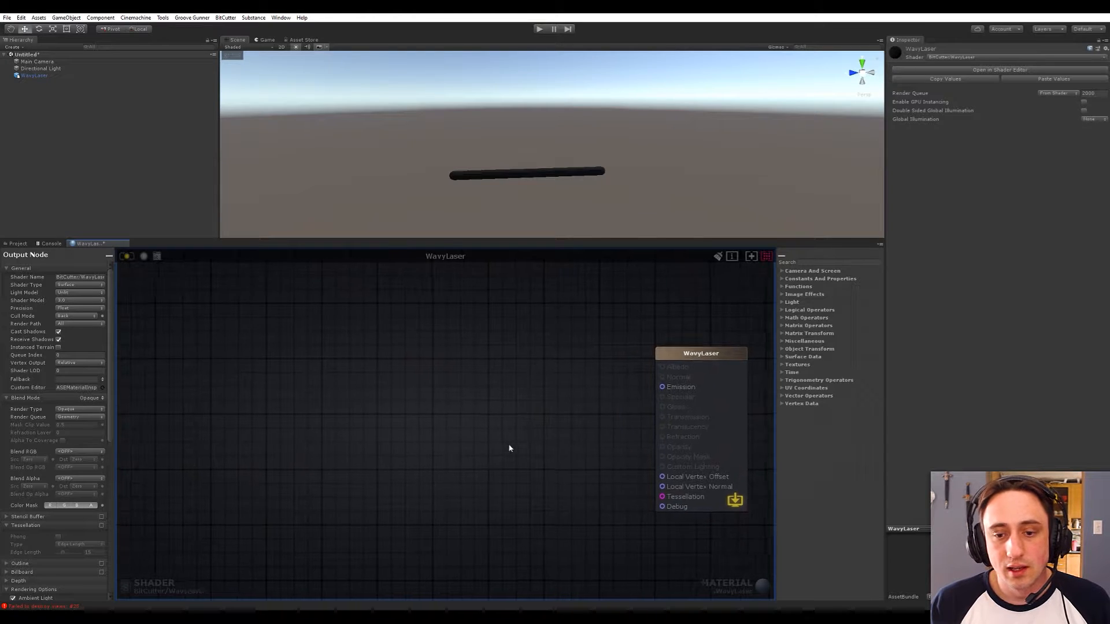
pyautogui.scroll(3, 501, 435)
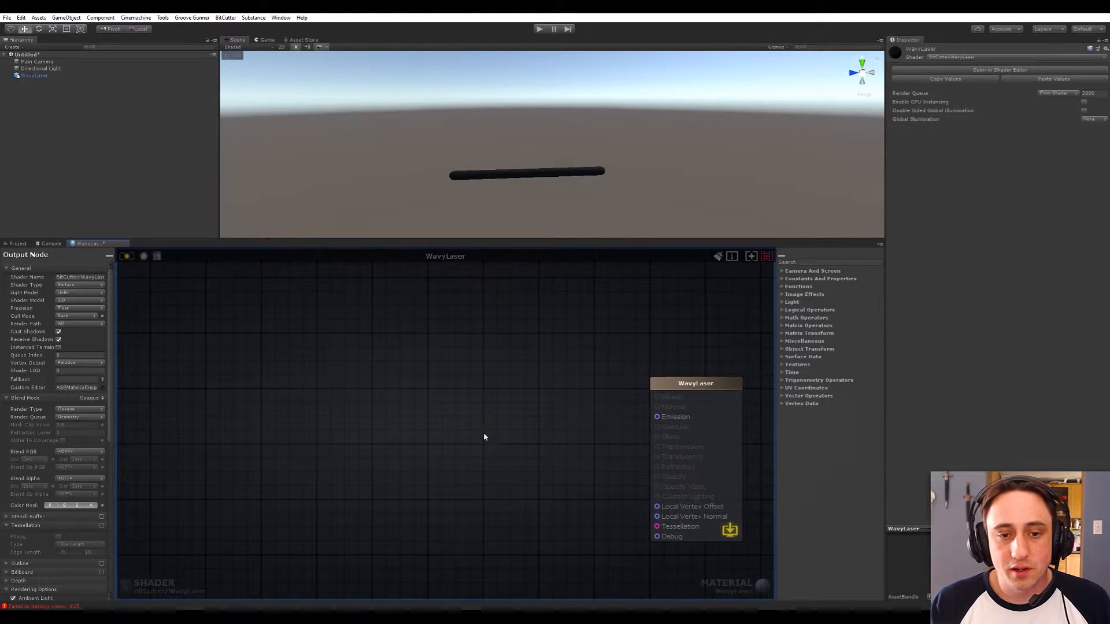
pyautogui.press('space')
pyautogui.write('color')
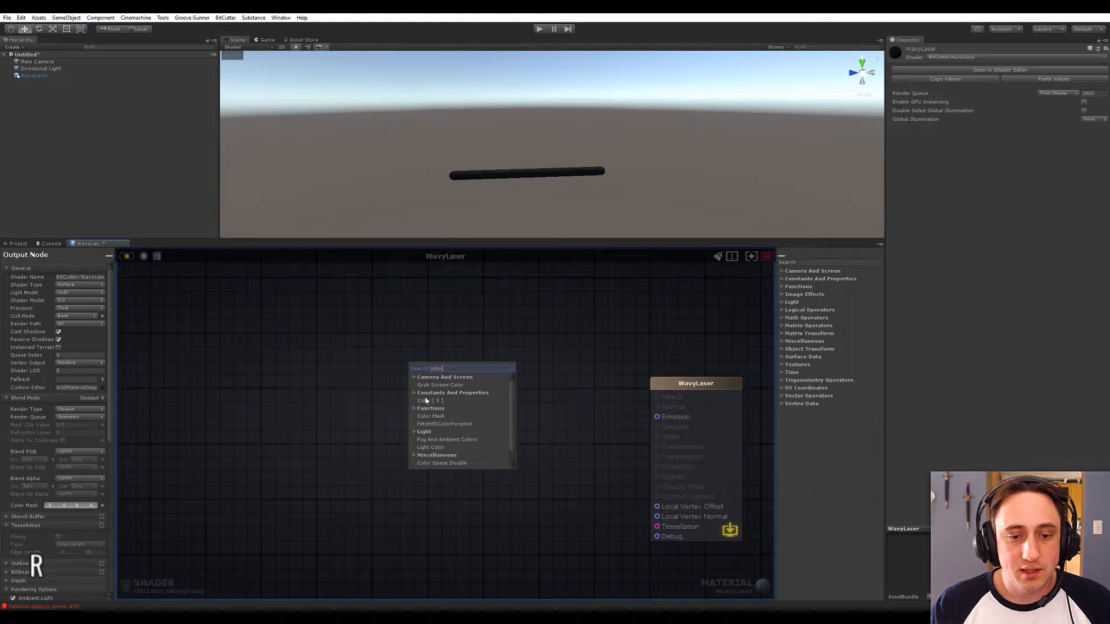
pyautogui.click(448, 401)
pyautogui.moveTo(449, 404); pyautogui.dragTo(428, 337)
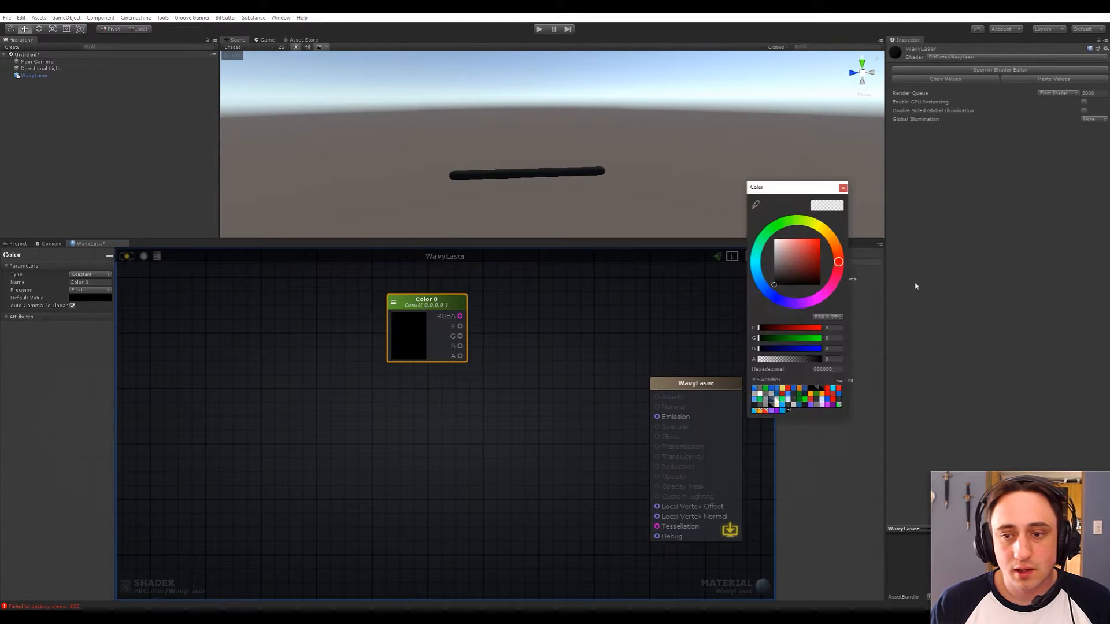
# - Set the Color node to a magenta of about 0.72, 0.09, 0.8
pyautogui.moveTo(802, 298); pyautogui.dragTo(820, 295)
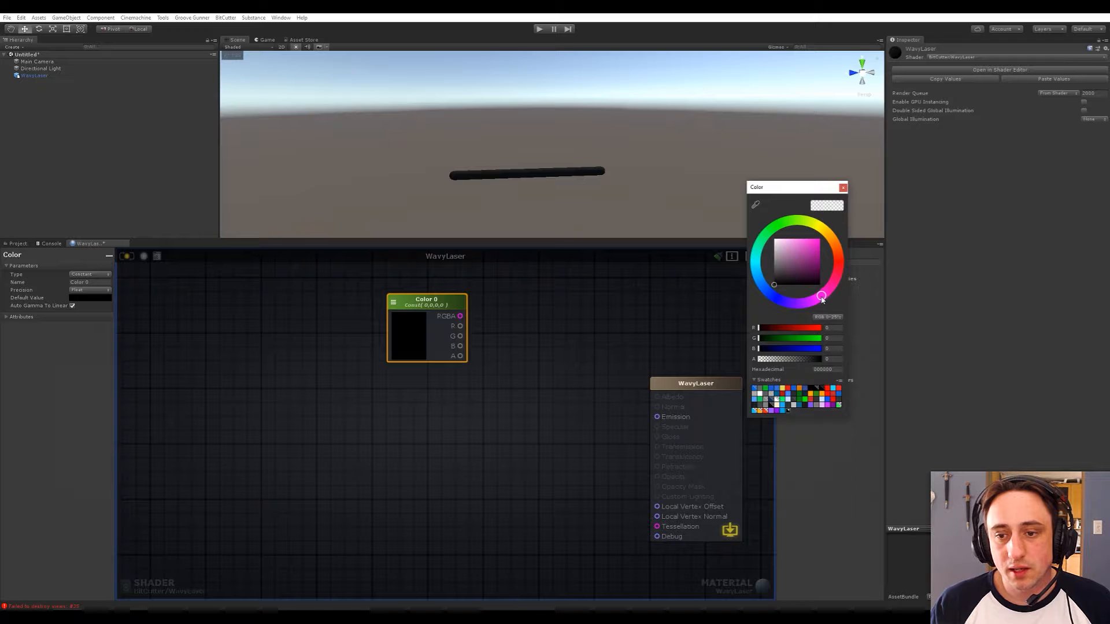
pyautogui.click(818, 255)
pyautogui.moveTo(820, 256); pyautogui.dragTo(815, 250)
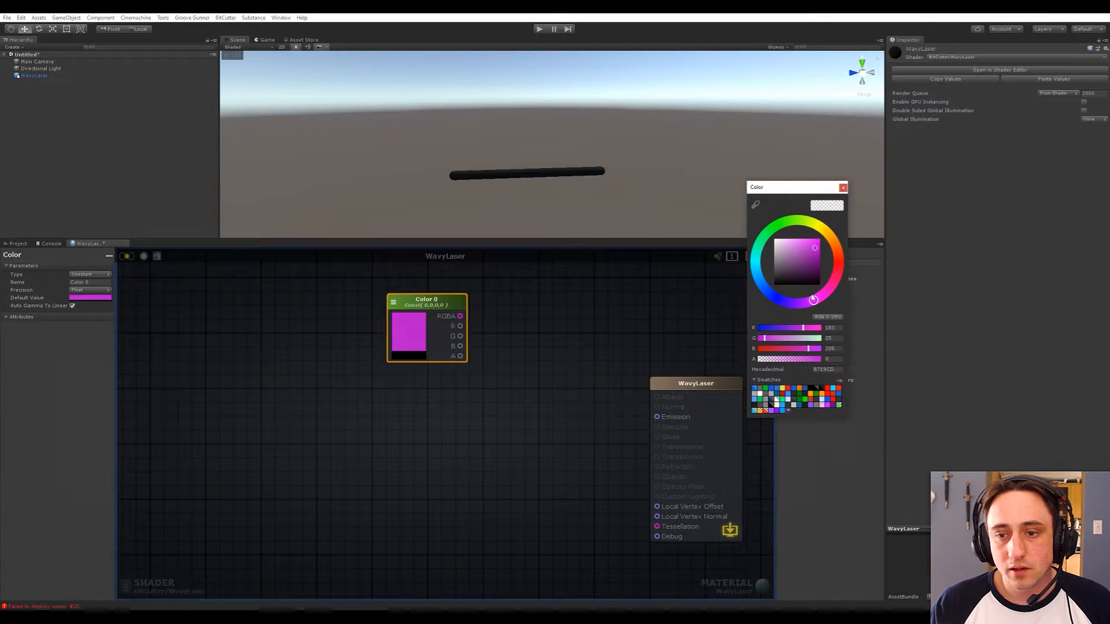
pyautogui.click(842, 187)
pyautogui.click(520, 387)
# - Connect the magenta Color node's RGBA output to the Emission input and move the node farther from the output node
pyautogui.moveTo(458, 317); pyautogui.dragTo(653, 417)
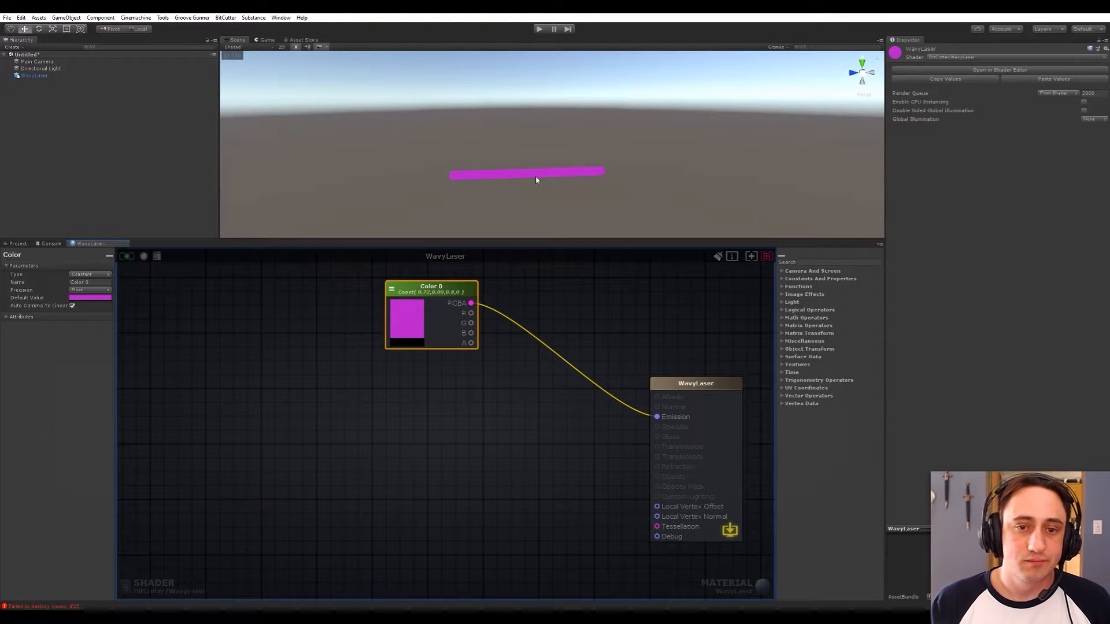
pyautogui.moveTo(441, 288); pyautogui.dragTo(414, 285)
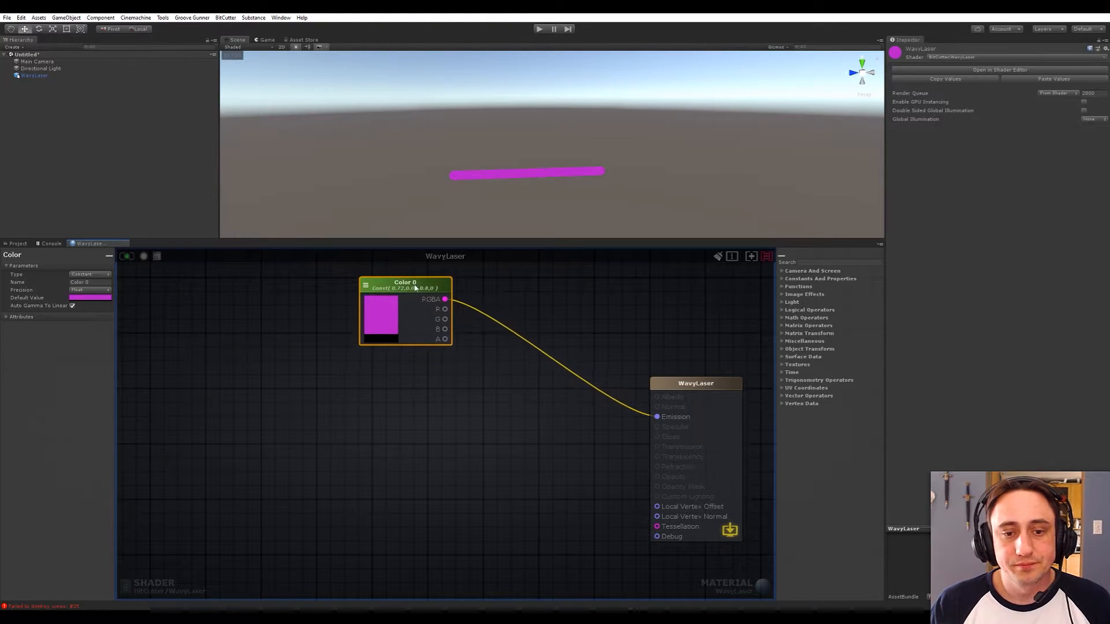
pyautogui.click(505, 420)
pyautogui.moveTo(507, 387); pyautogui.dragTo(482, 398, button='middle')
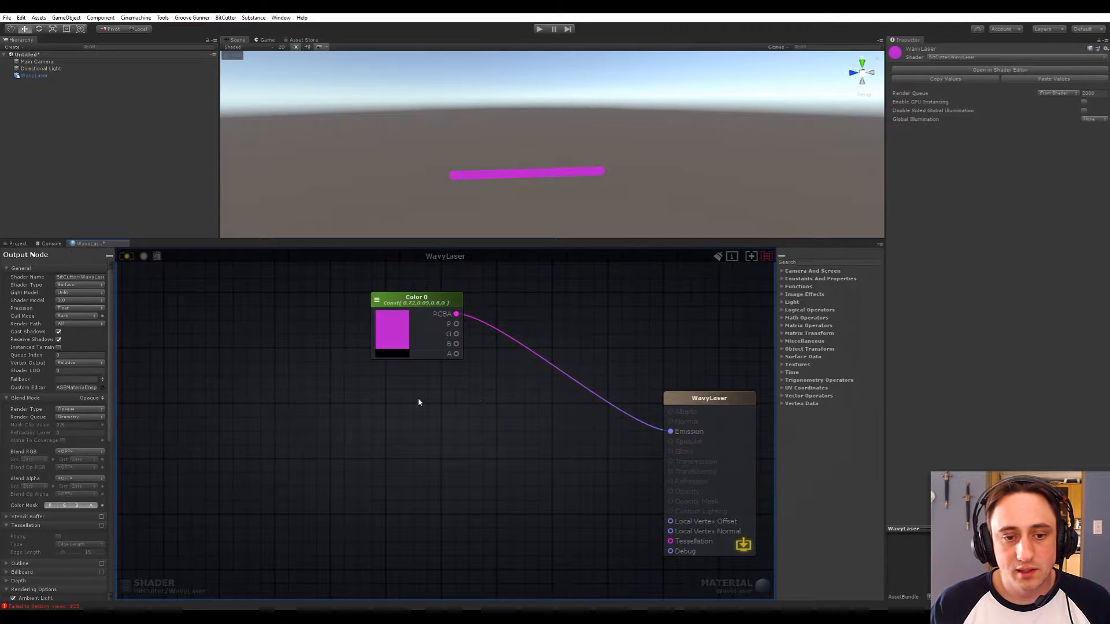
# - Add a second Color node below the magenta one and set its color to white
pyautogui.press('space')
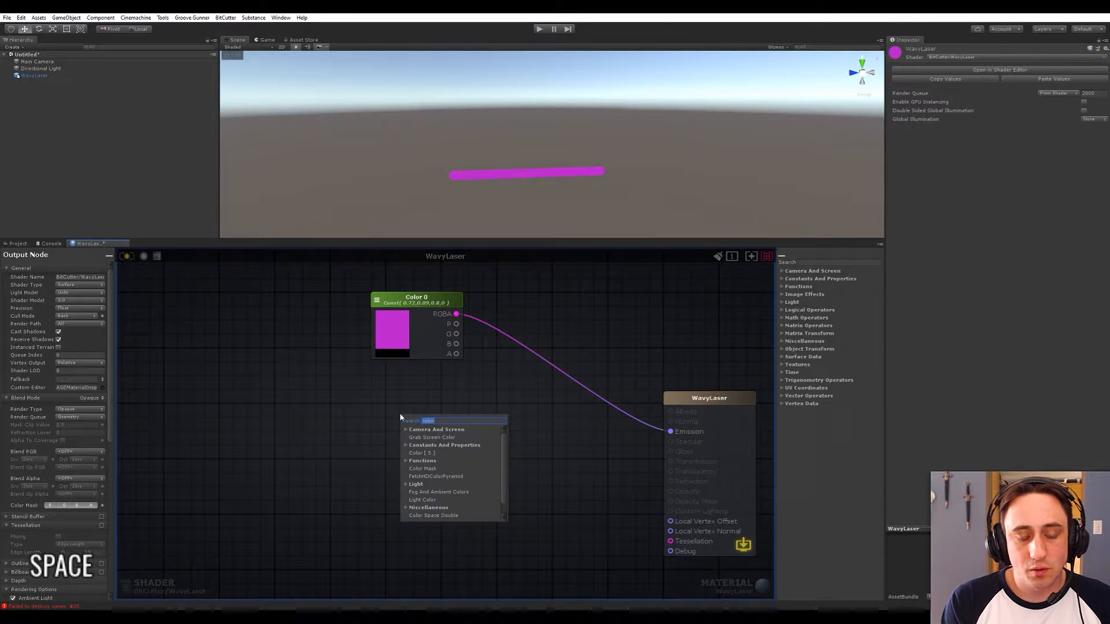
pyautogui.click(324, 383)
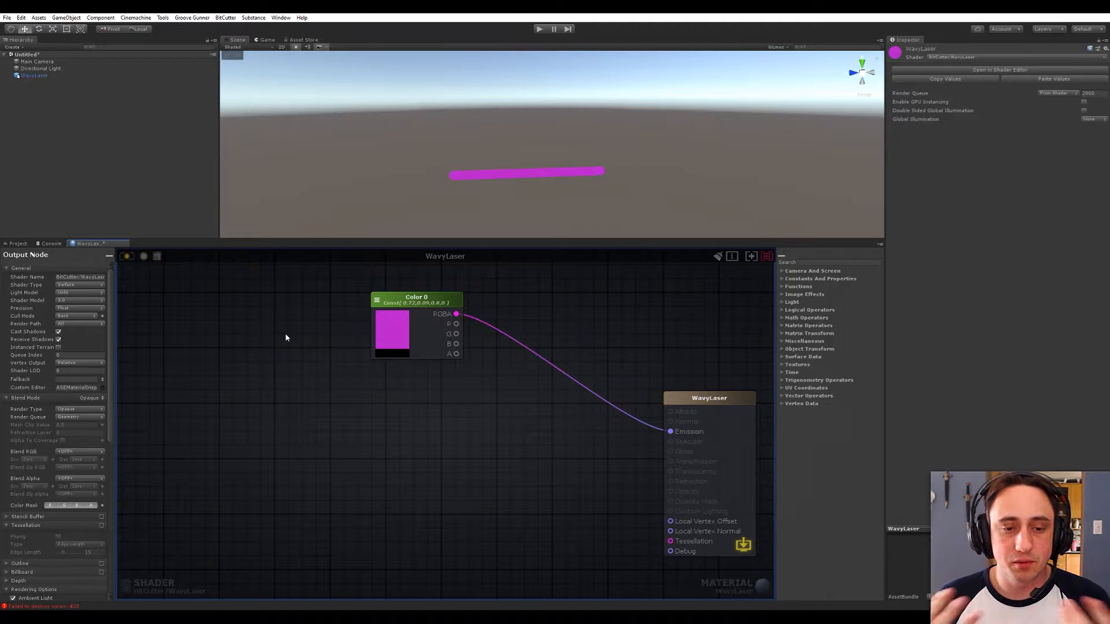
pyautogui.rightClick(378, 438)
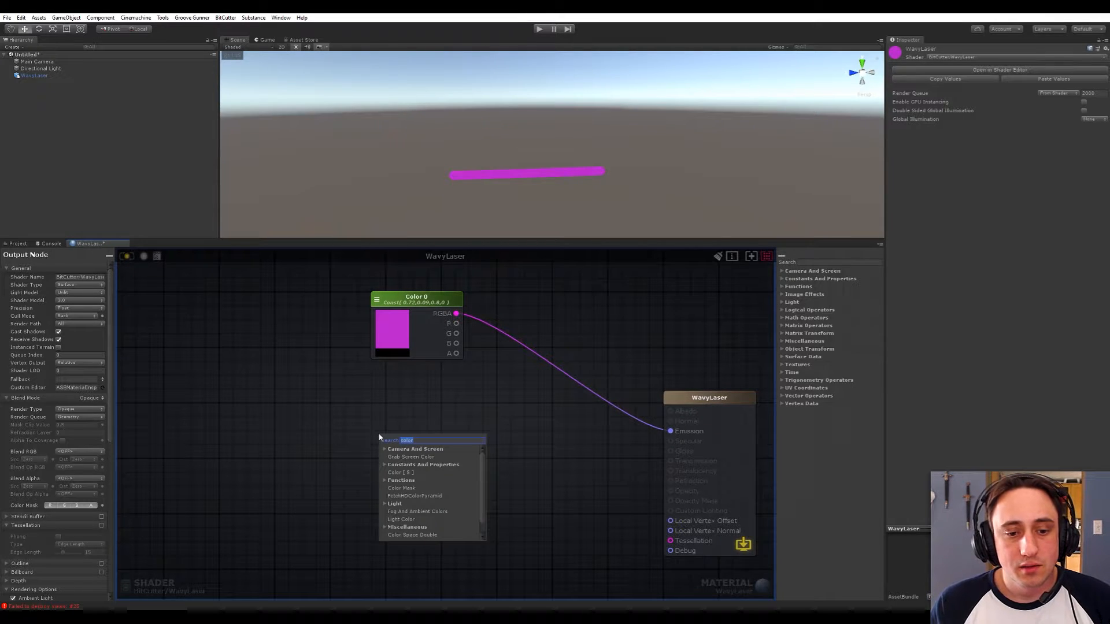
pyautogui.write('color')
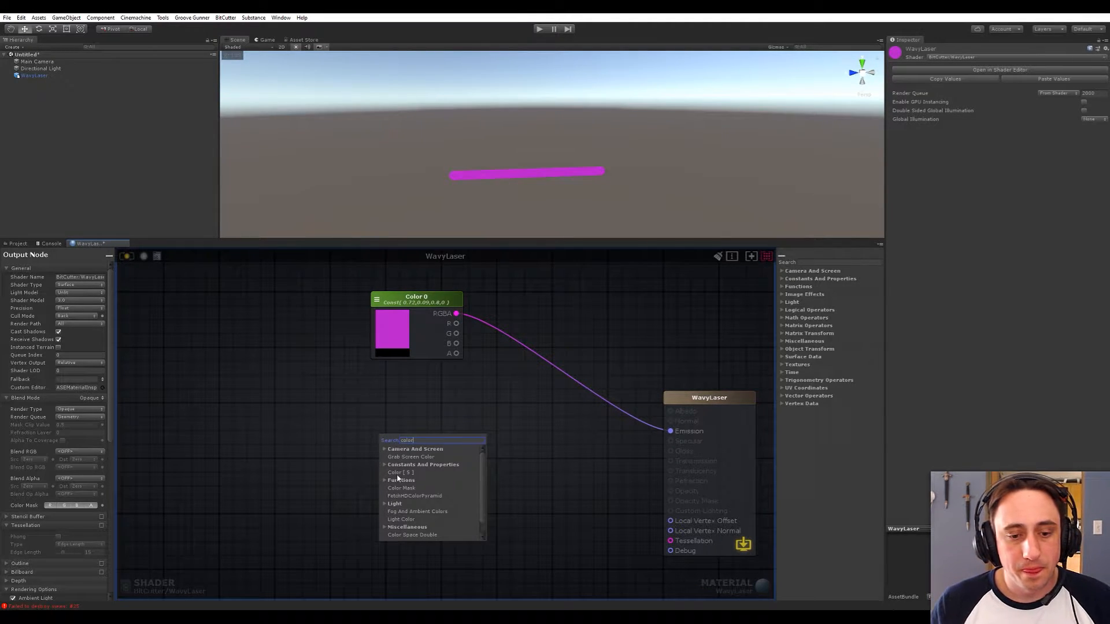
pyautogui.click(397, 473)
pyautogui.moveTo(398, 468); pyautogui.dragTo(393, 412)
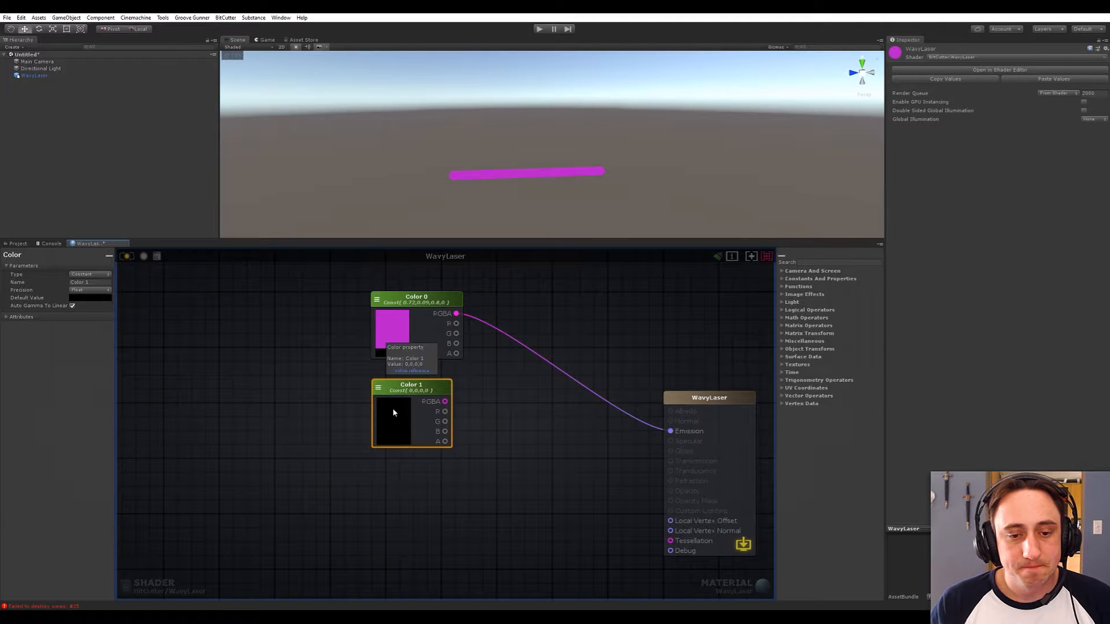
pyautogui.click(393, 413)
pyautogui.moveTo(780, 249); pyautogui.dragTo(774, 239)
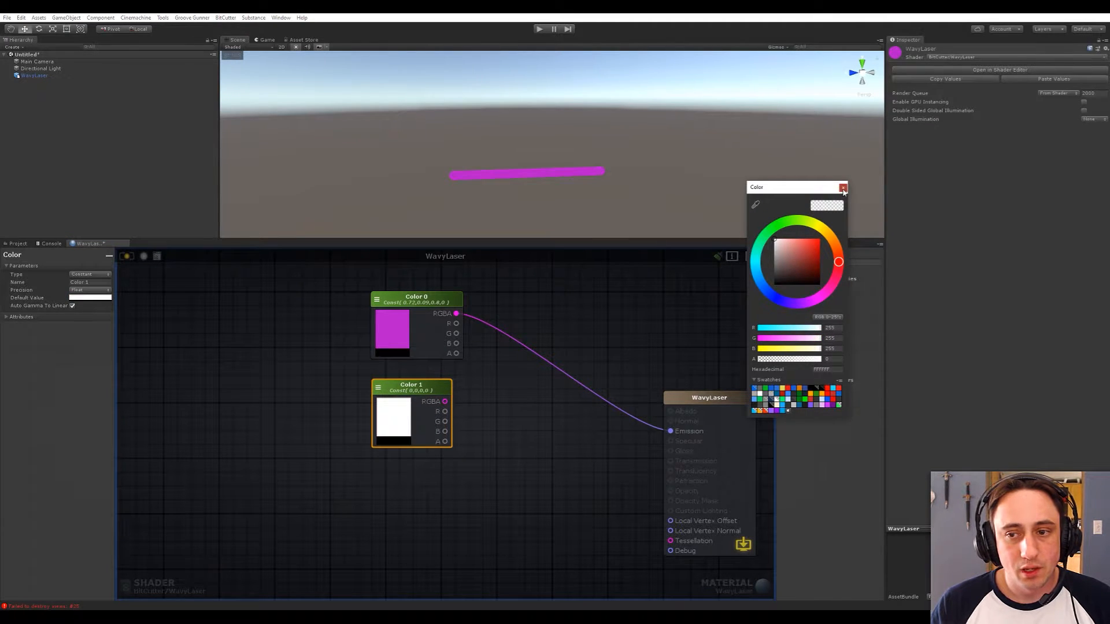
pyautogui.click(843, 189)
# - Add a Lerp node between the colors and the output node, with magenta feeding input A and white feeding input B
pyautogui.click(537, 463)
pyautogui.press('space')
pyautogui.write('lerp')
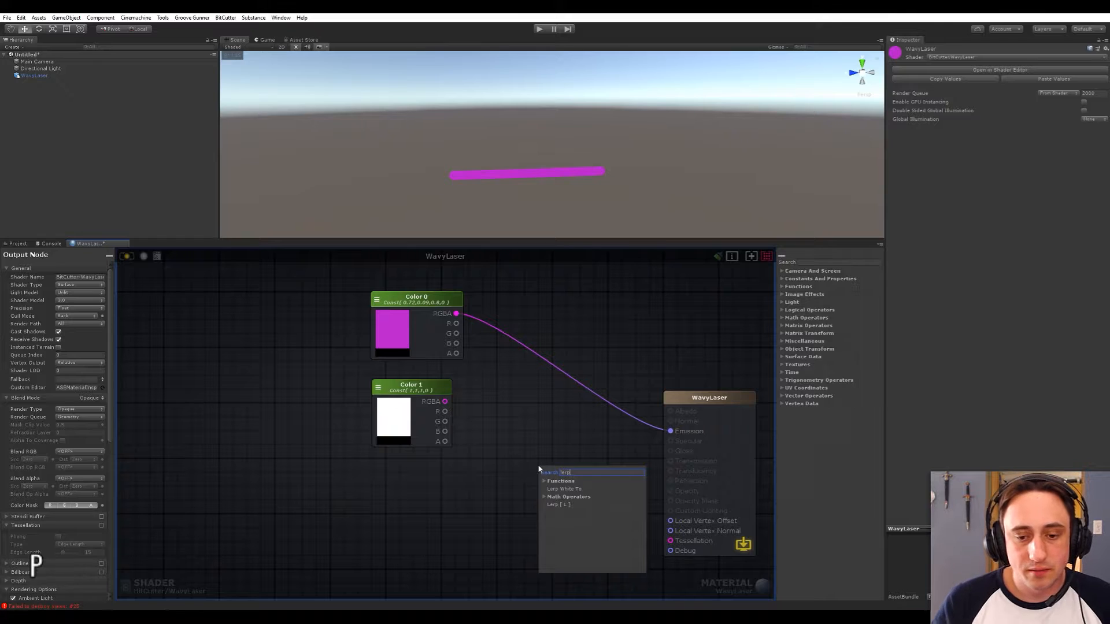
pyautogui.click(554, 505)
pyautogui.moveTo(561, 482); pyautogui.dragTo(537, 377)
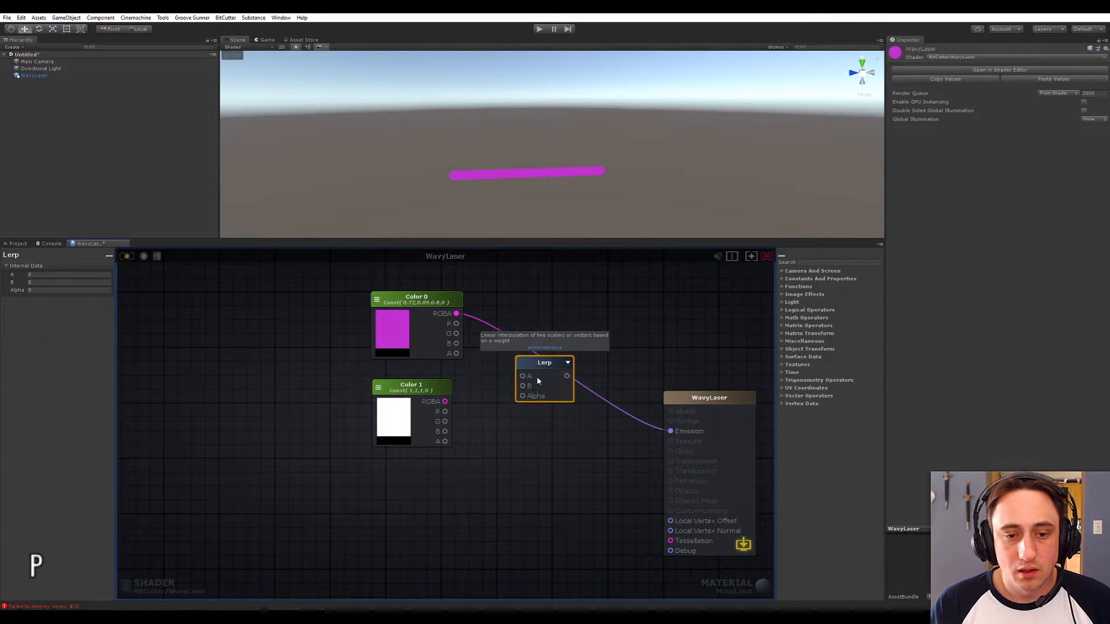
pyautogui.moveTo(456, 313); pyautogui.dragTo(523, 376)
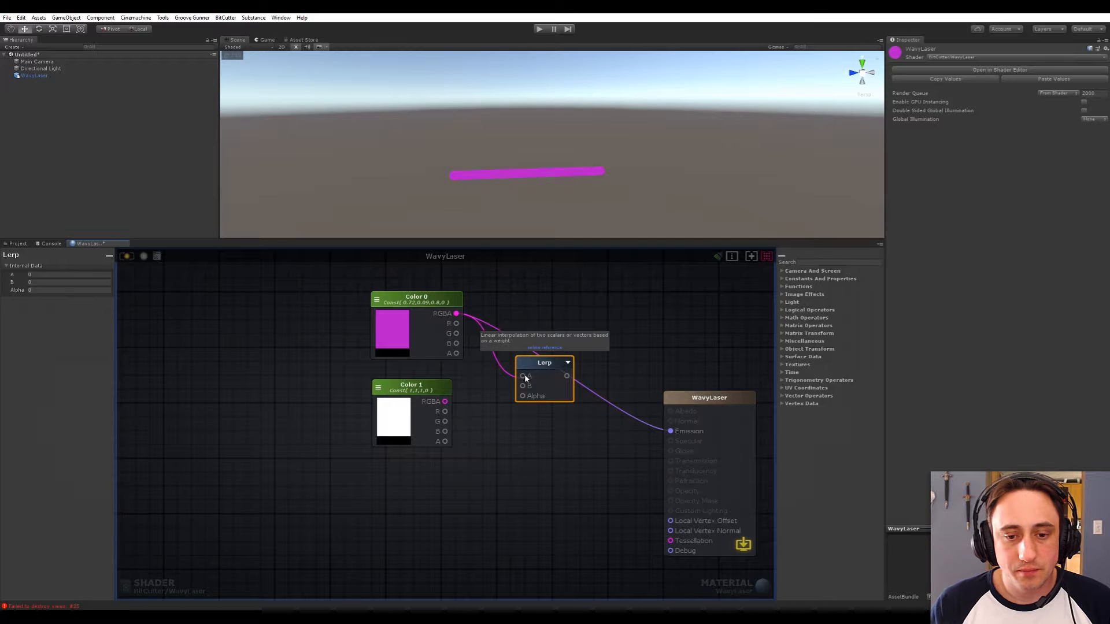
pyautogui.moveTo(444, 401); pyautogui.dragTo(522, 386)
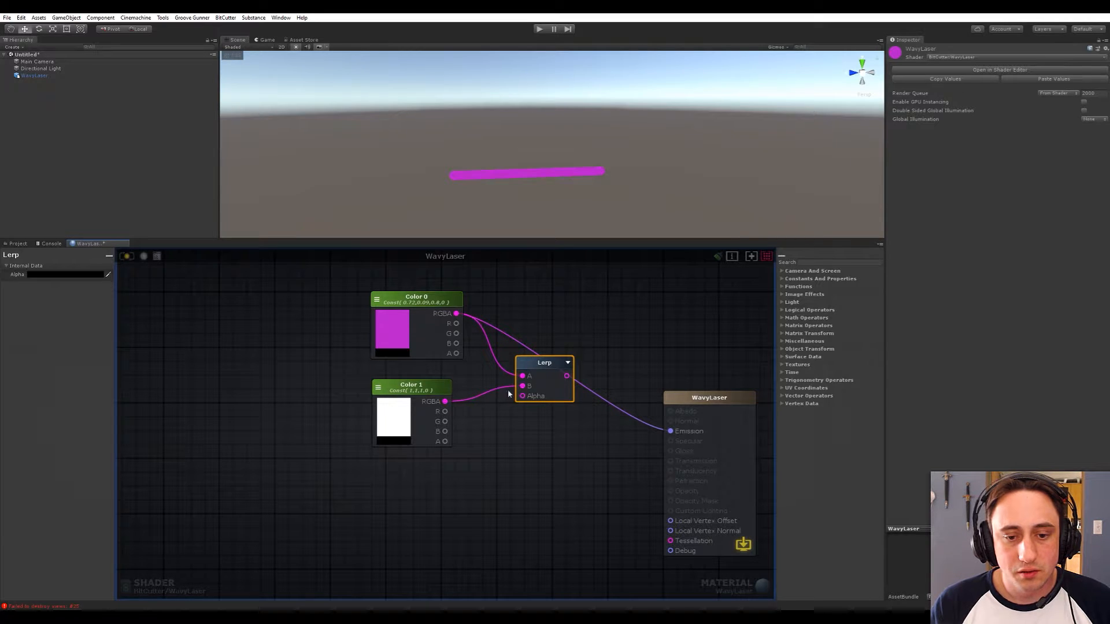
# - Place the white Color node above the magenta one and swap the Lerp connections so white feeds A and magenta feeds B
pyautogui.moveTo(415, 392); pyautogui.dragTo(427, 409)
pyautogui.moveTo(422, 298); pyautogui.dragTo(325, 474)
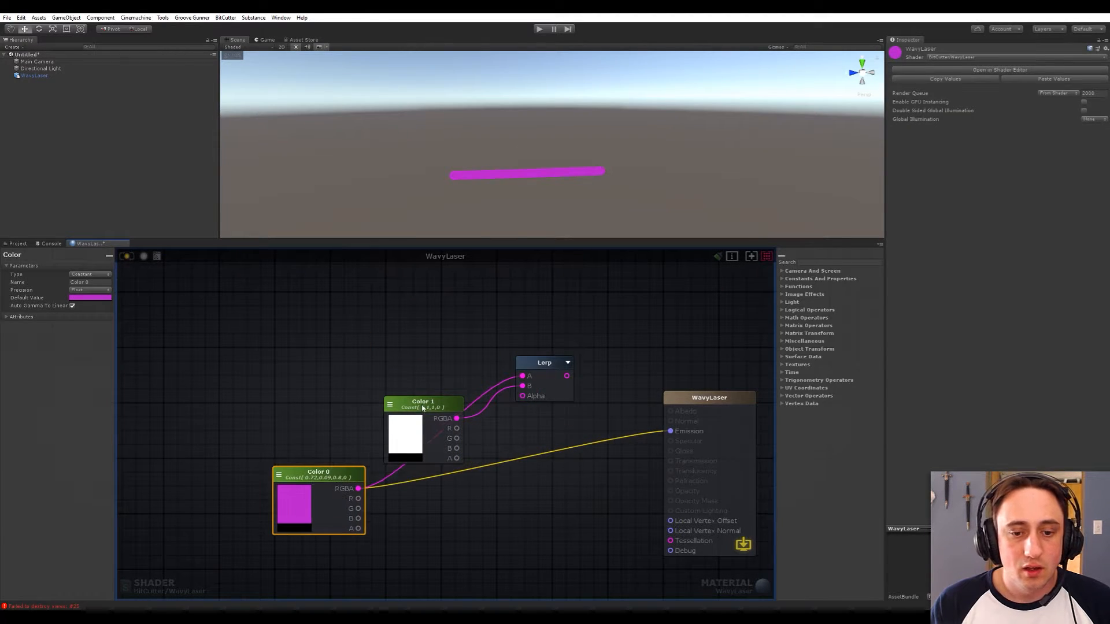
pyautogui.moveTo(423, 409); pyautogui.dragTo(523, 376)
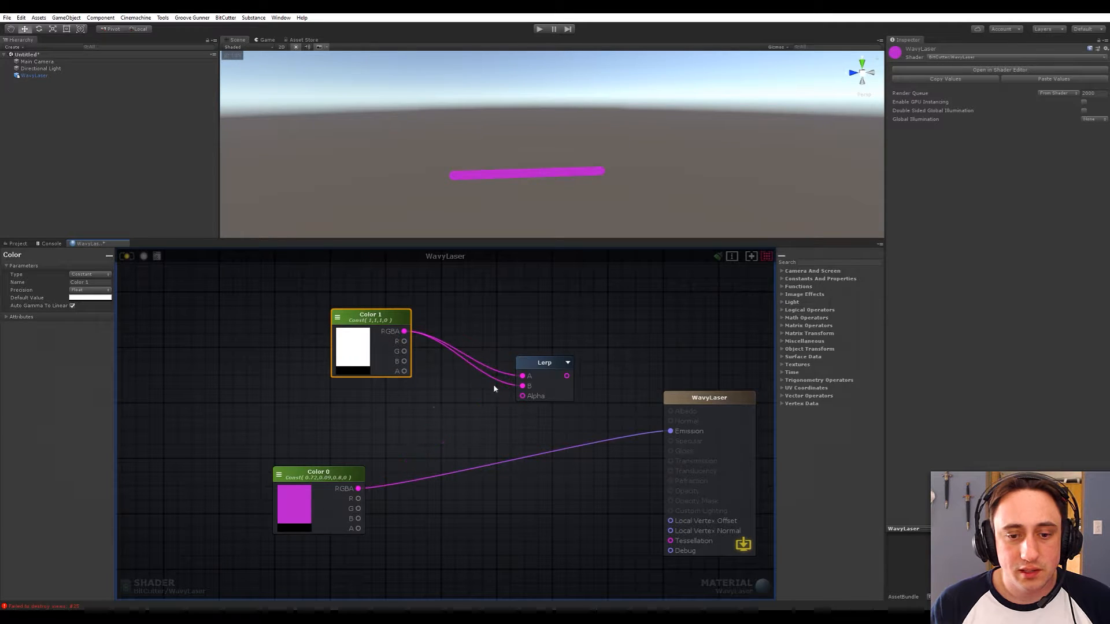
pyautogui.moveTo(358, 489); pyautogui.dragTo(522, 386)
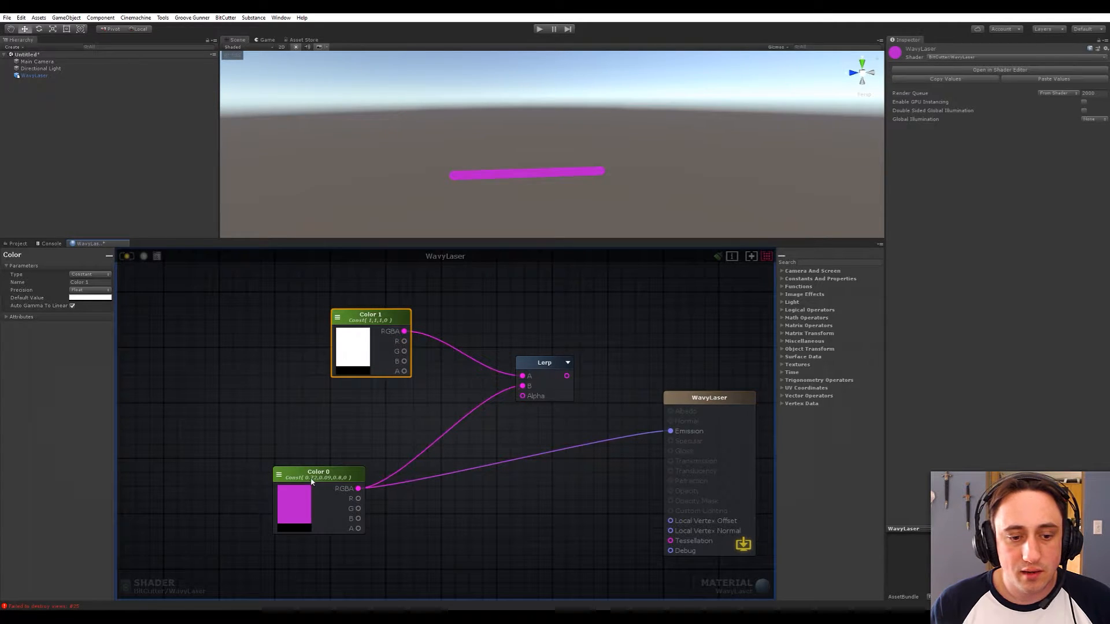
# - Stack the magenta Color node directly beneath the white one, bringing both closer to the Lerp node's level
pyautogui.moveTo(311, 478); pyautogui.dragTo(360, 403)
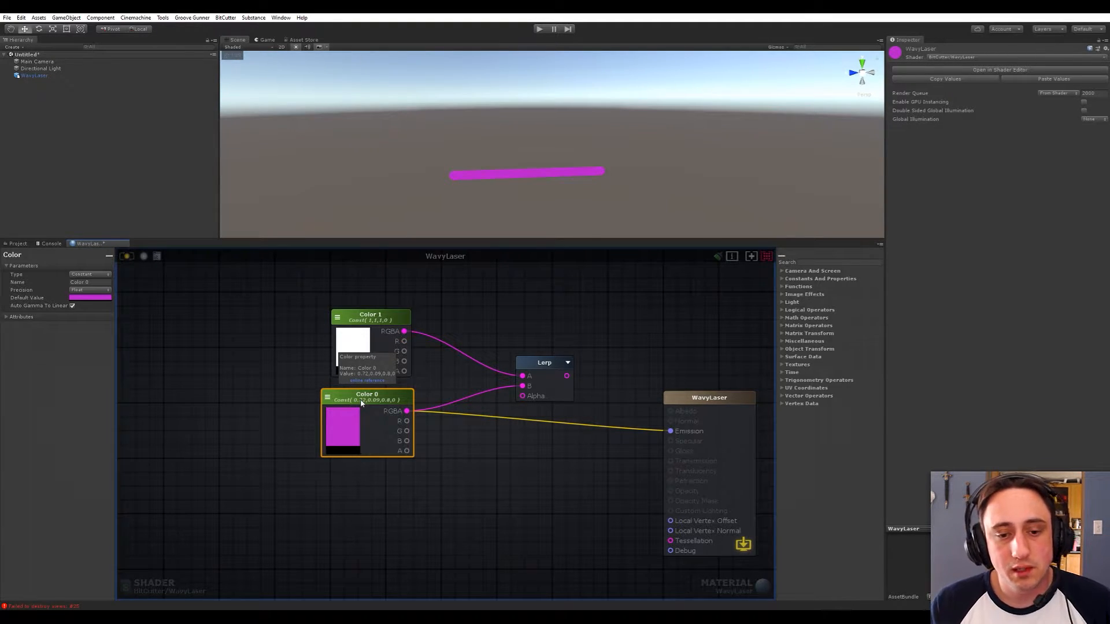
pyautogui.click(493, 442)
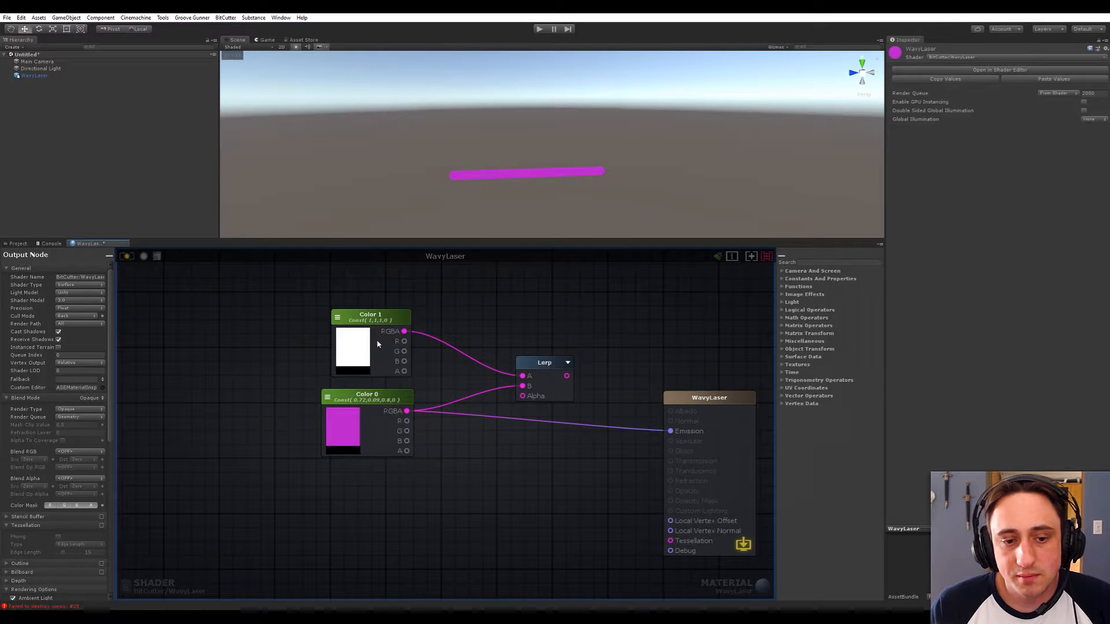
pyautogui.moveTo(377, 339); pyautogui.dragTo(374, 324)
pyautogui.moveTo(381, 395); pyautogui.dragTo(382, 385)
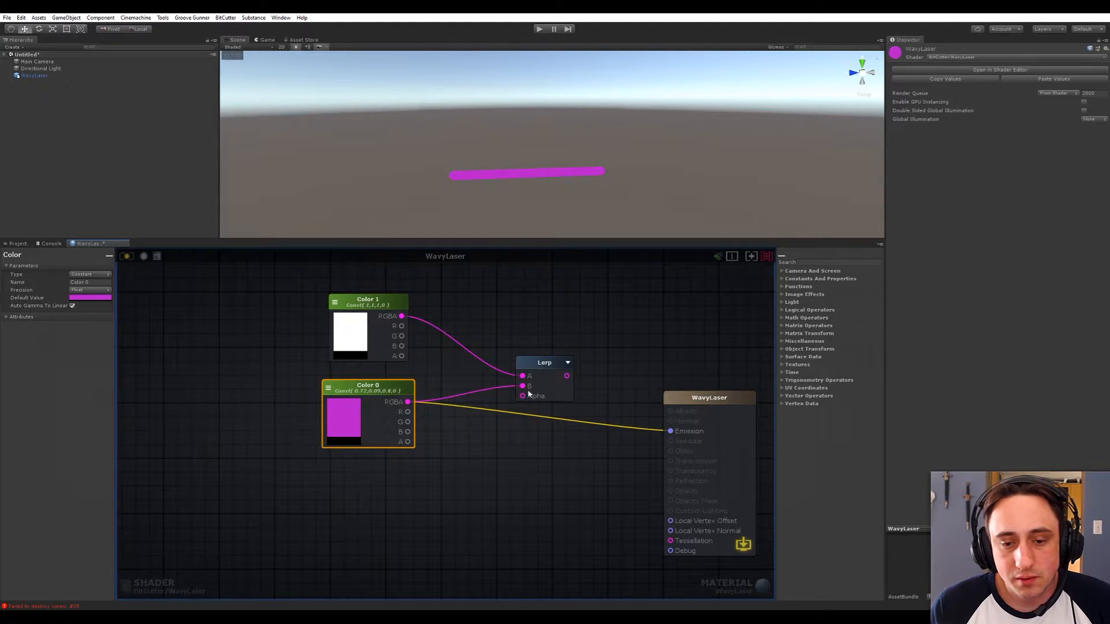
# - Connect the Lerp output to the Emission input and tuck the magenta Color node closer under the white one
pyautogui.moveTo(567, 375); pyautogui.dragTo(666, 431)
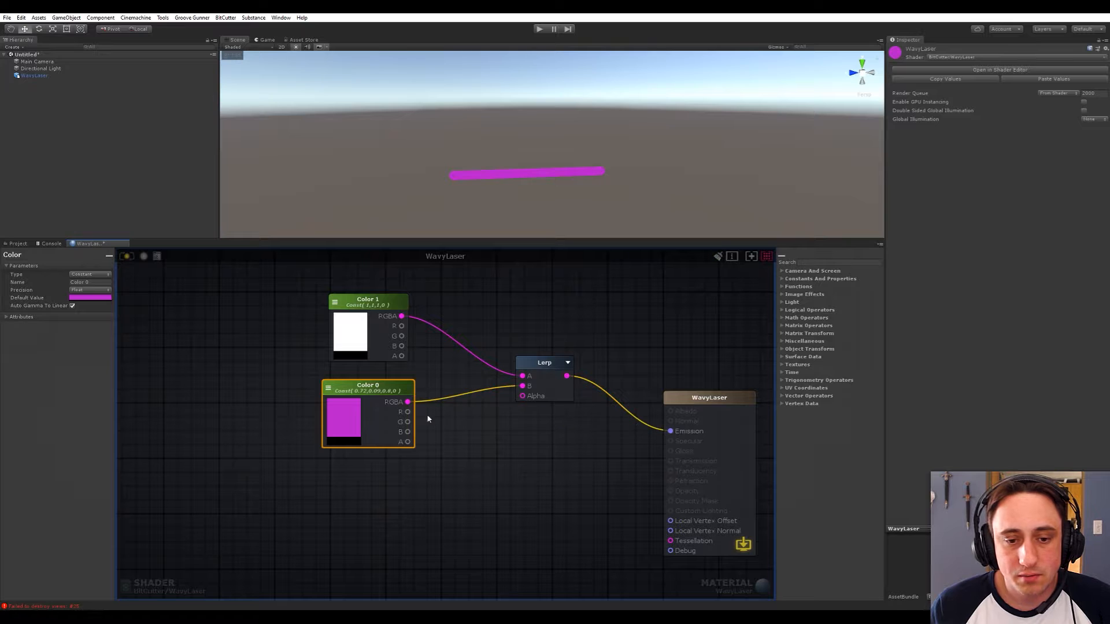
pyautogui.moveTo(363, 385); pyautogui.dragTo(351, 373)
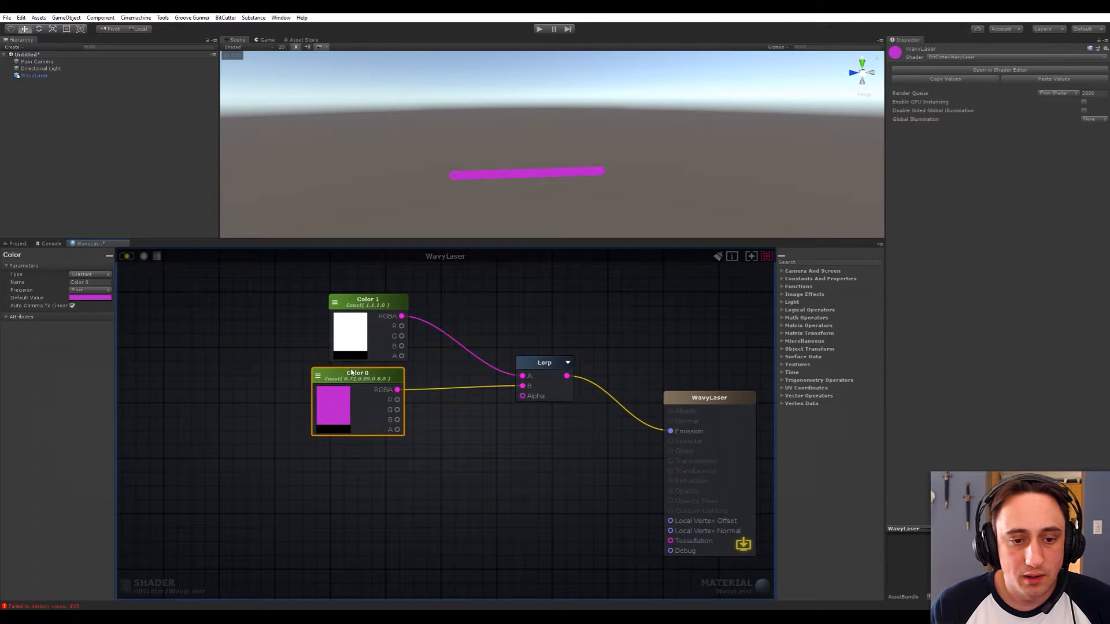
pyautogui.click(433, 469)
pyautogui.scroll(-3, 466, 466)
pyautogui.scroll(3, 474, 446)
pyautogui.scroll(2, 466, 446)
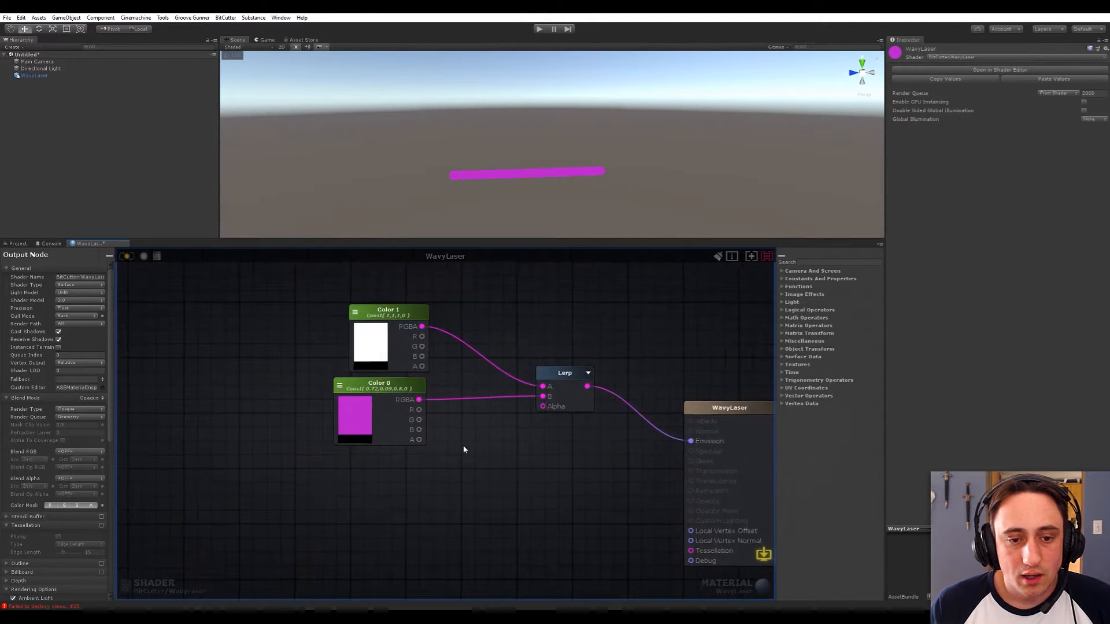
# - Make the magenta Color node a Property named Color, and expand the material settings of the laser object in the scene
pyautogui.click(386, 388)
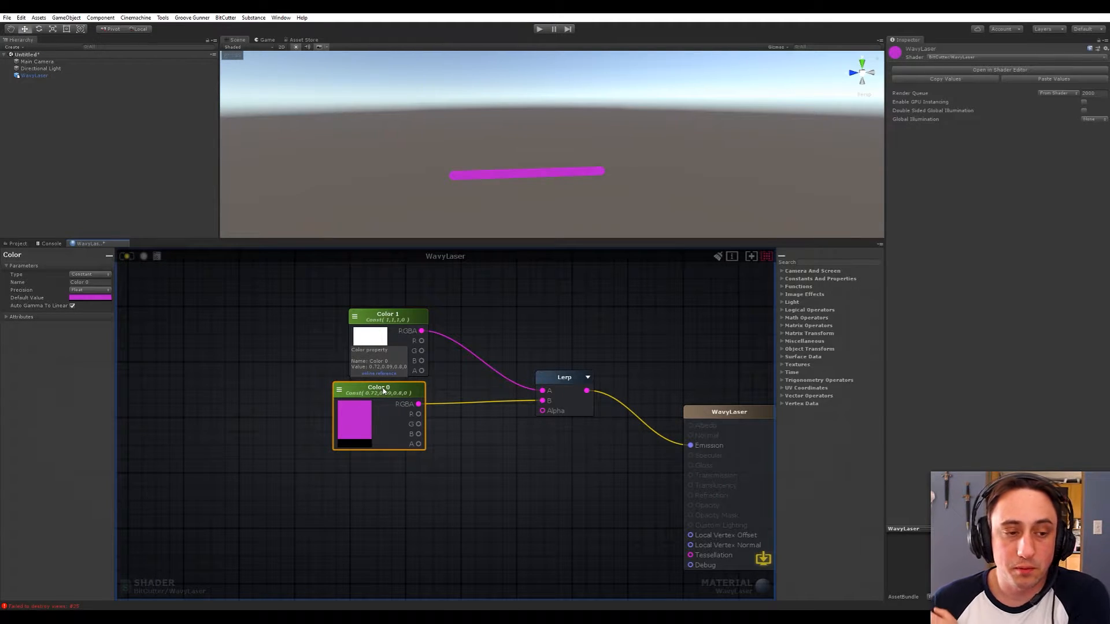
pyautogui.click(98, 275)
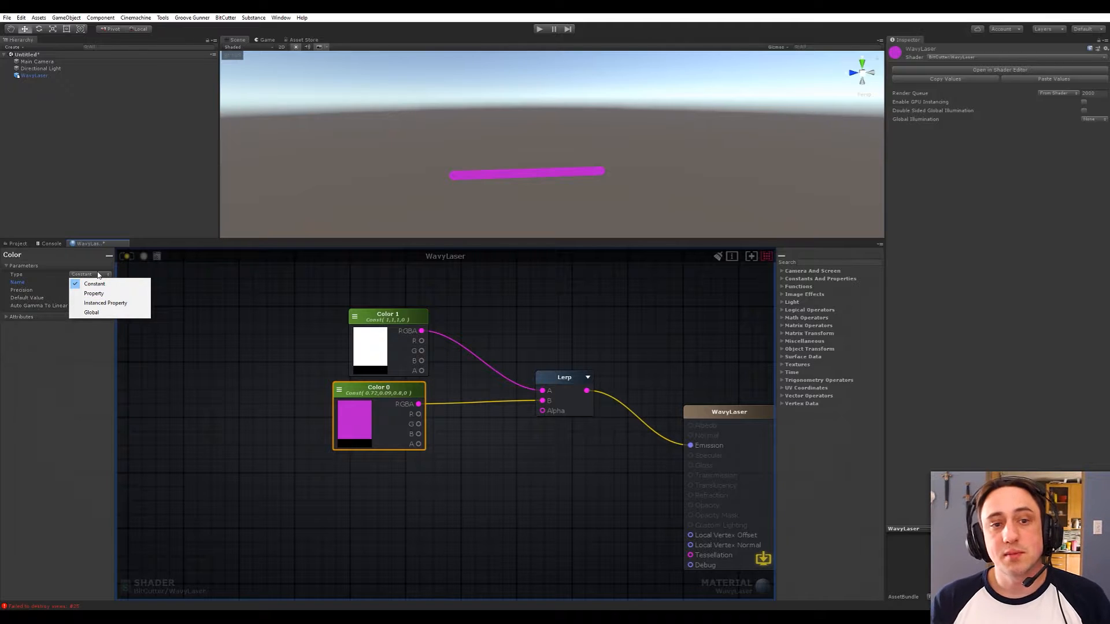
pyautogui.click(94, 293)
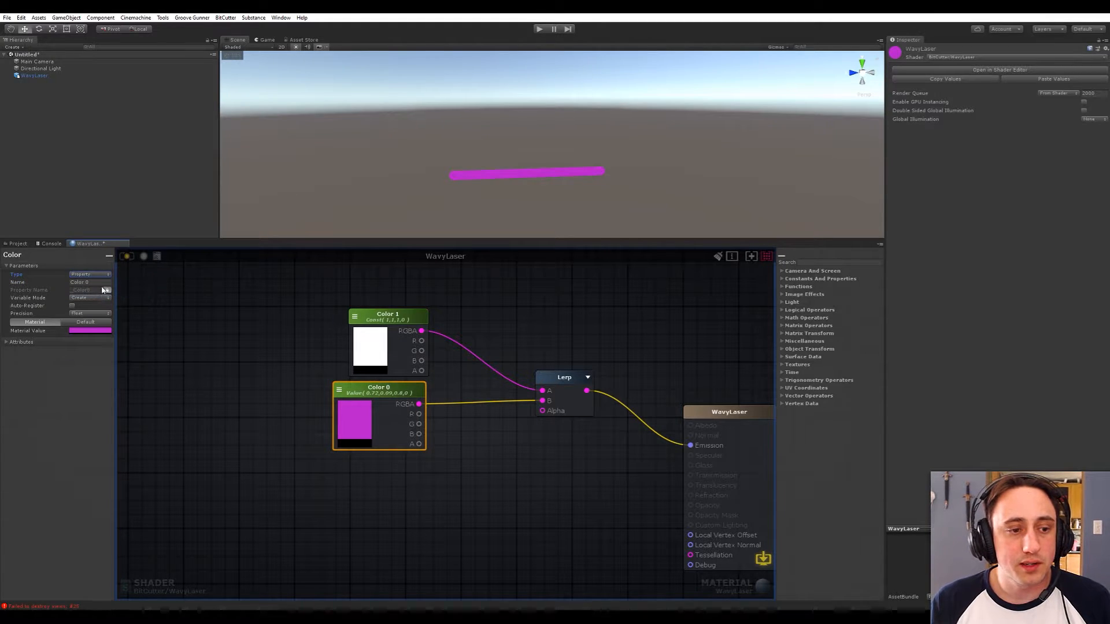
pyautogui.write('Color')
pyautogui.press('Return')
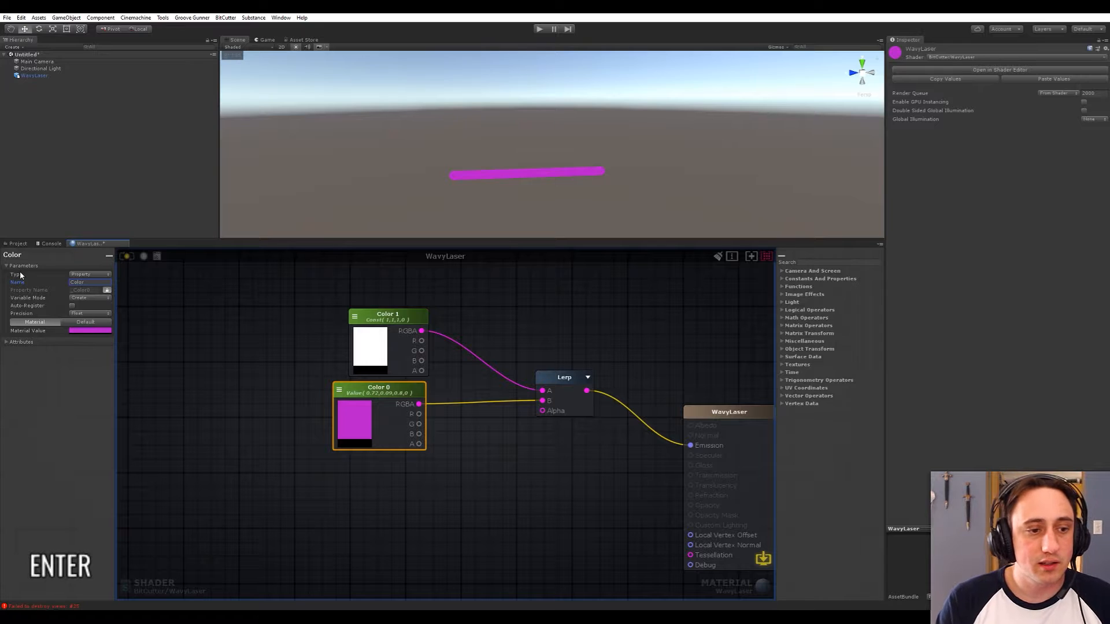
pyautogui.click(418, 484)
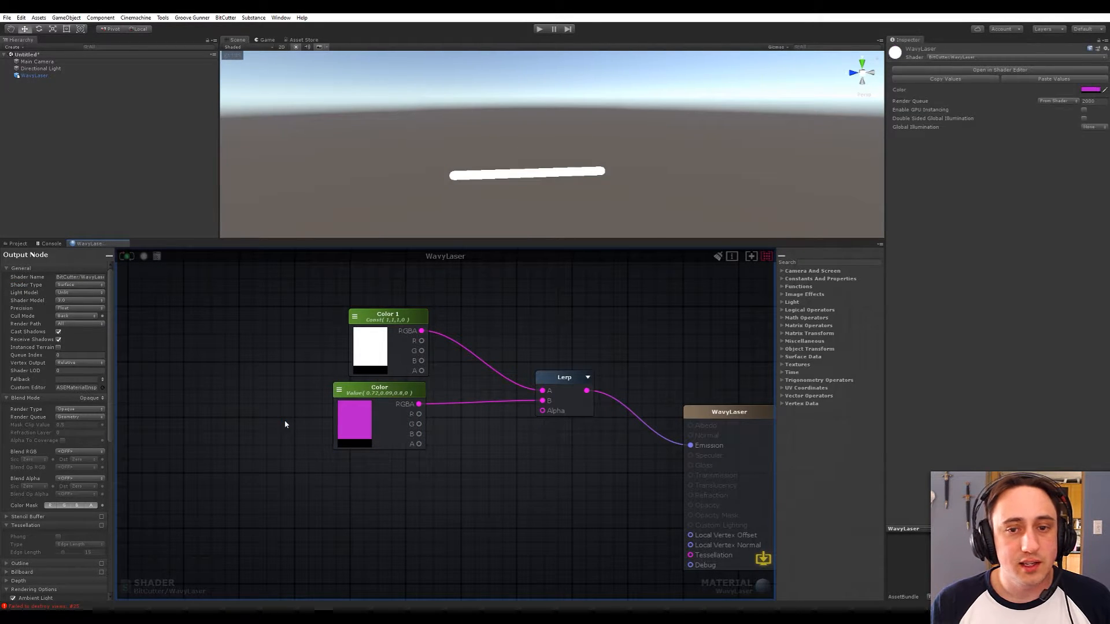
pyautogui.click(532, 177)
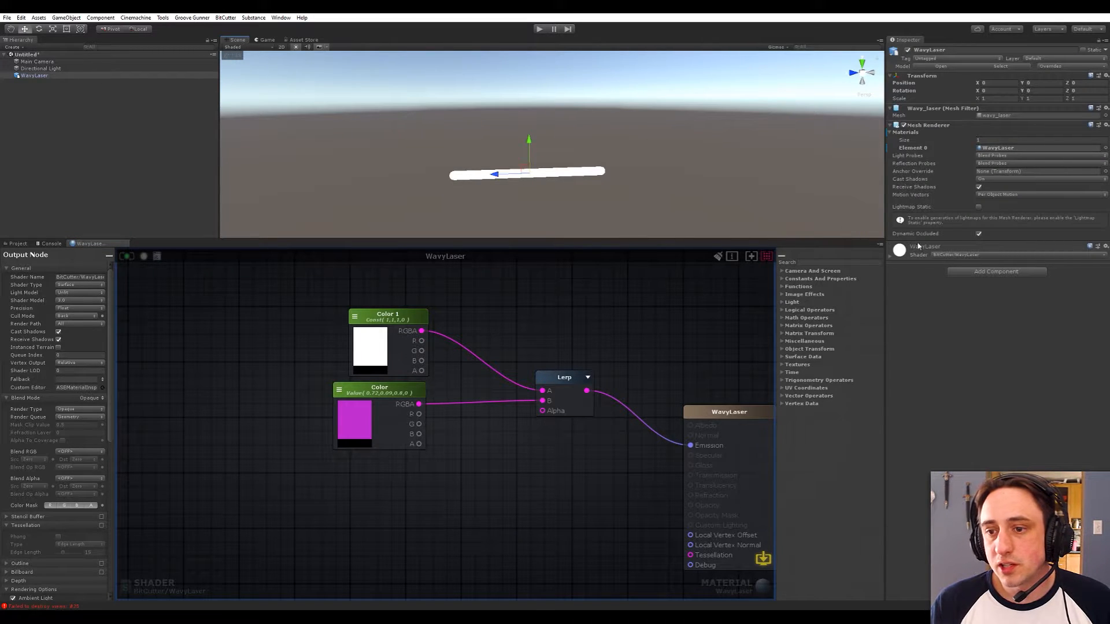
pyautogui.click(890, 254)
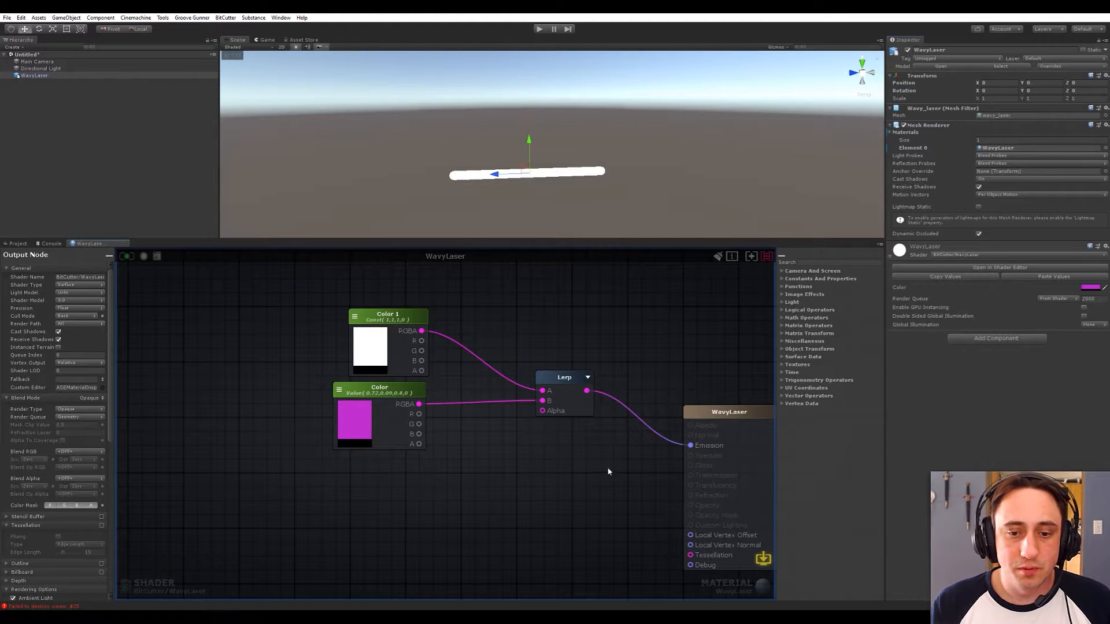
# - Add a Fresnel node below the magenta Color node and show its preview
pyautogui.moveTo(551, 481); pyautogui.dragTo(567, 473, button='middle')
pyautogui.press('space')
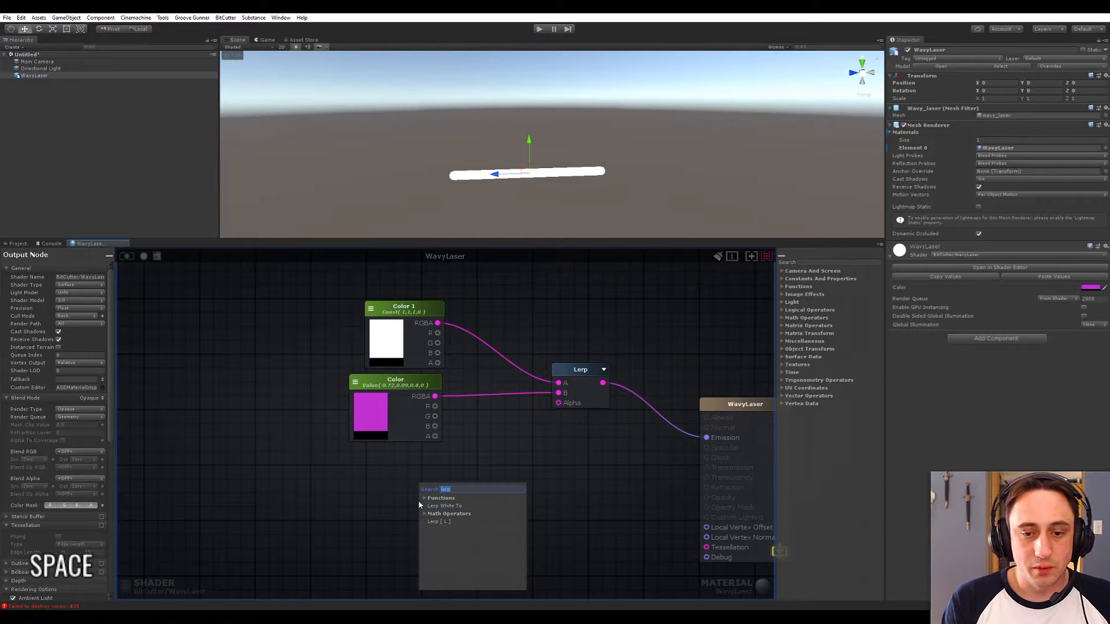
pyautogui.write('fr')
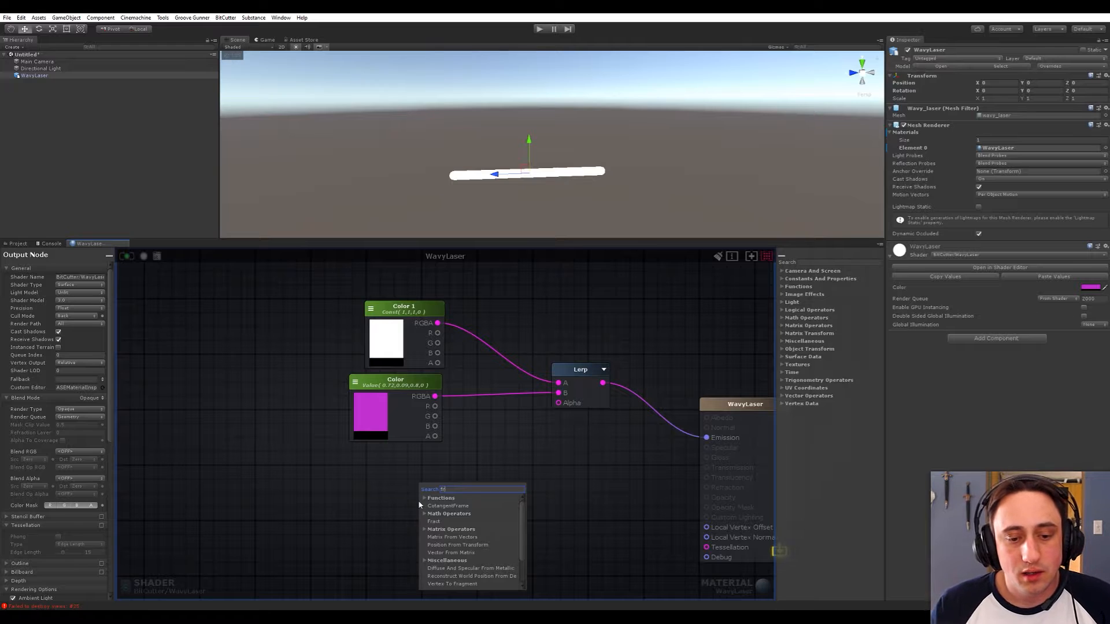
pyautogui.write('e')
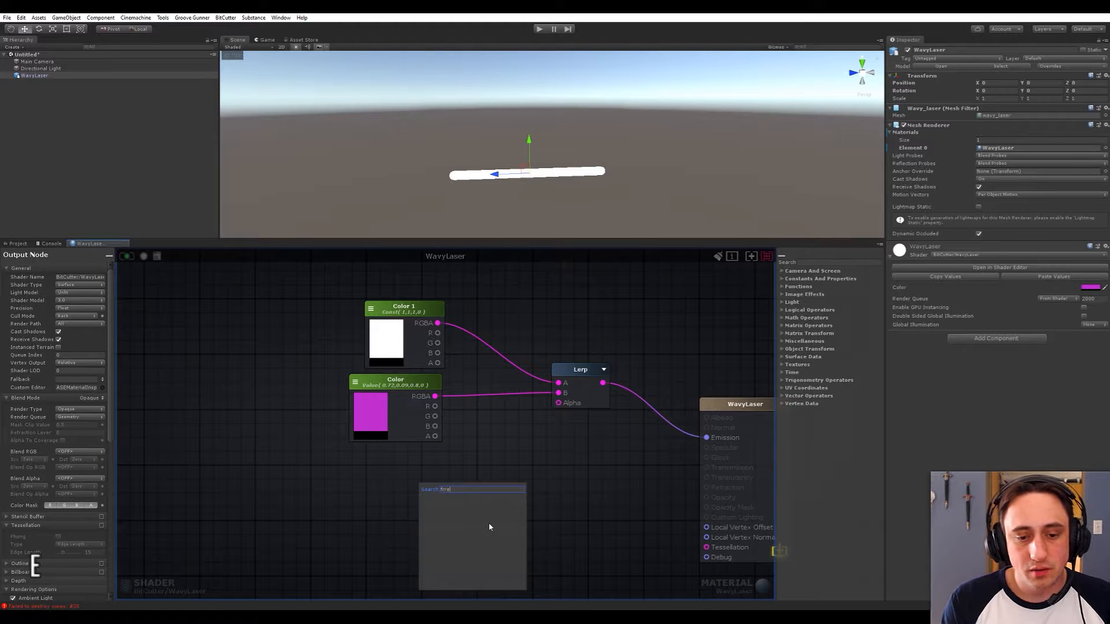
pyautogui.press('BackSpace')
pyautogui.write('e')
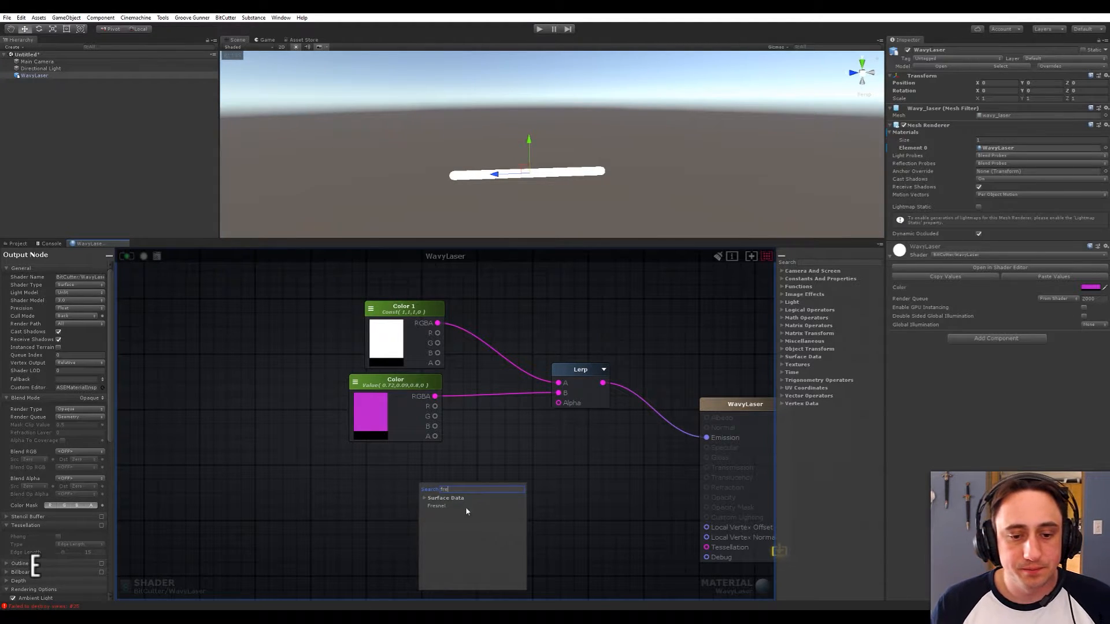
pyautogui.click(439, 506)
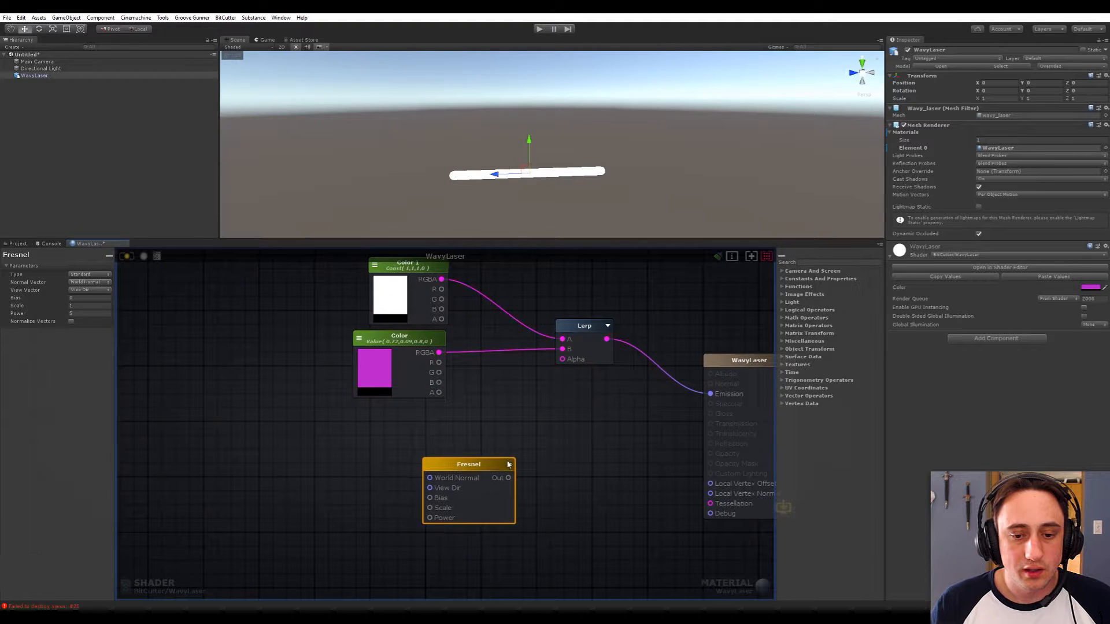
pyautogui.moveTo(488, 470); pyautogui.dragTo(398, 419)
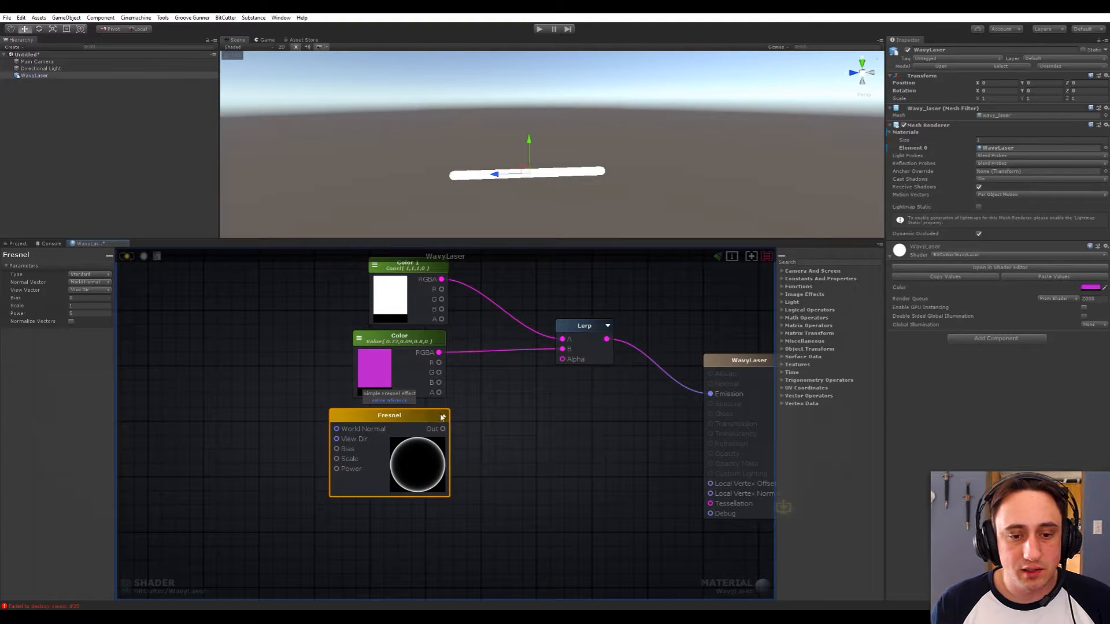
pyautogui.click(442, 416)
pyautogui.click(417, 415)
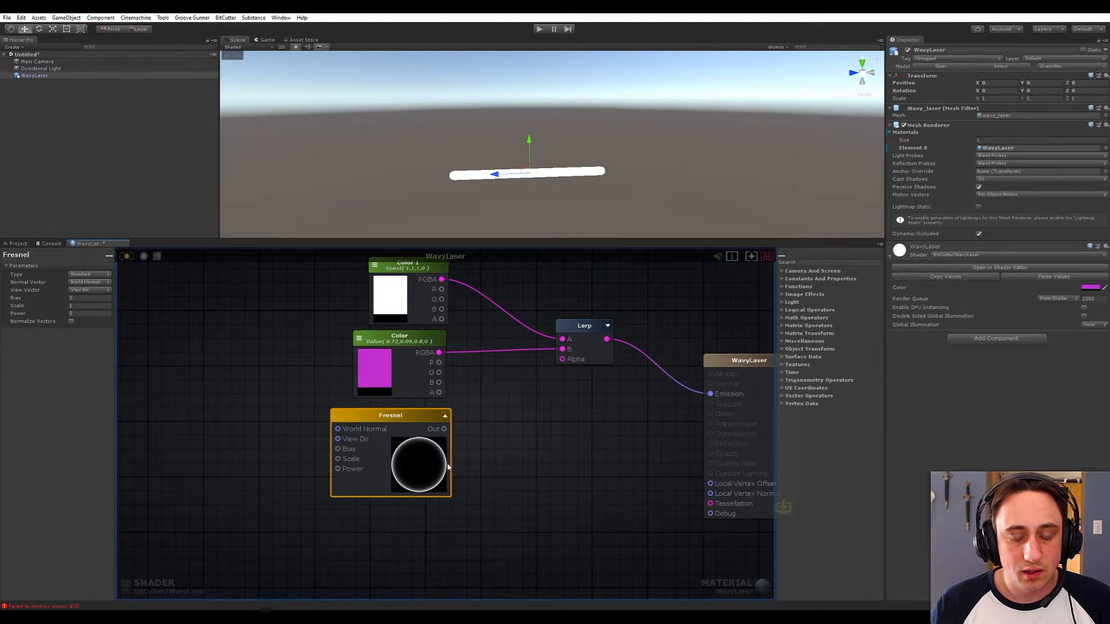
# - Connect the Fresnel output to the Lerp node's Alpha input and update the shader
pyautogui.moveTo(493, 439); pyautogui.dragTo(478, 463, button='middle')
pyautogui.moveTo(521, 480); pyautogui.dragTo(549, 384)
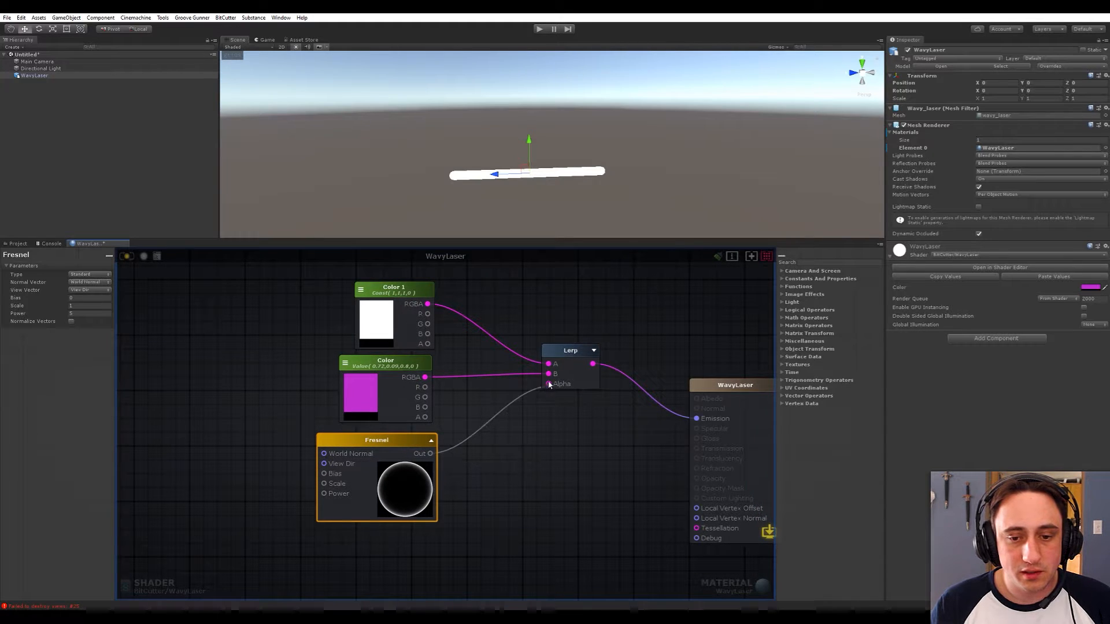
pyautogui.moveTo(503, 454); pyautogui.dragTo(532, 447, button='middle')
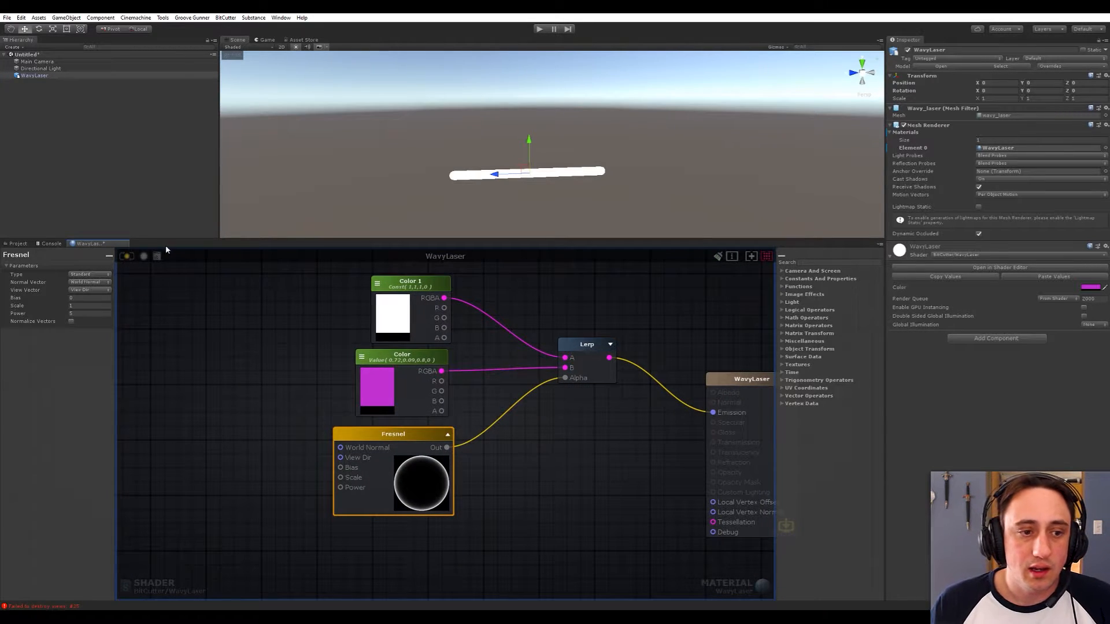
pyautogui.click(132, 257)
# - Examine the Fresnel edge coloring on the laser mesh up close and from a distance in the scene
pyautogui.scroll(8, 495, 192)
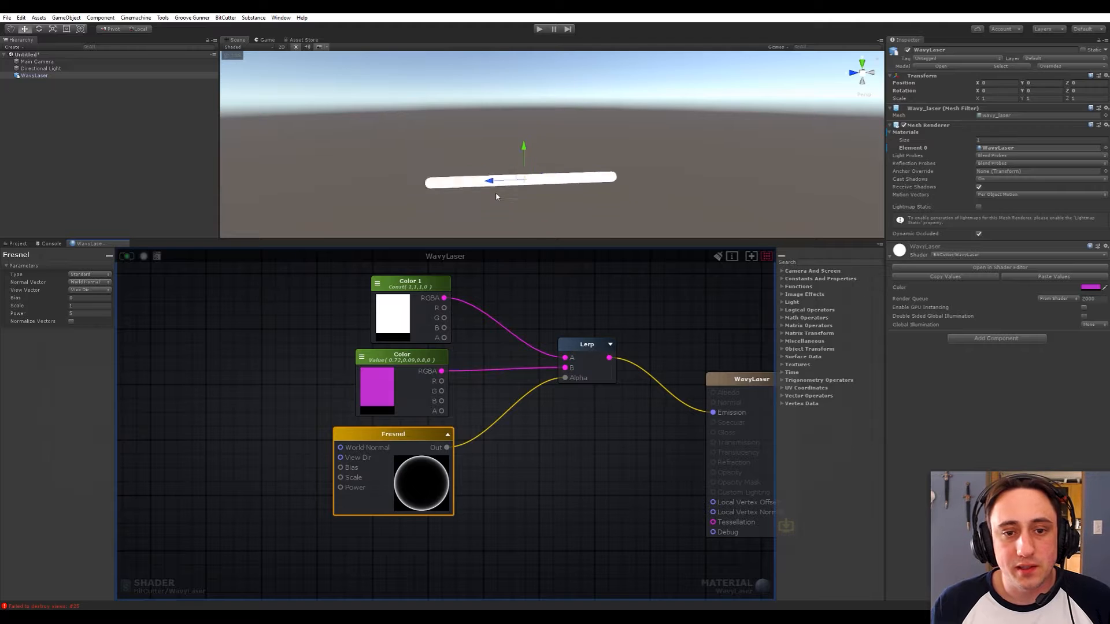
pyautogui.scroll(-2, 495, 192)
pyautogui.keyDown('alt'); pyautogui.moveTo(508, 173); pyautogui.dragTo(549, 124, button='middle'); pyautogui.keyUp('alt')
pyautogui.scroll(5, 551, 150)
pyautogui.scroll(-2, 537, 154)
pyautogui.scroll(6, 523, 159)
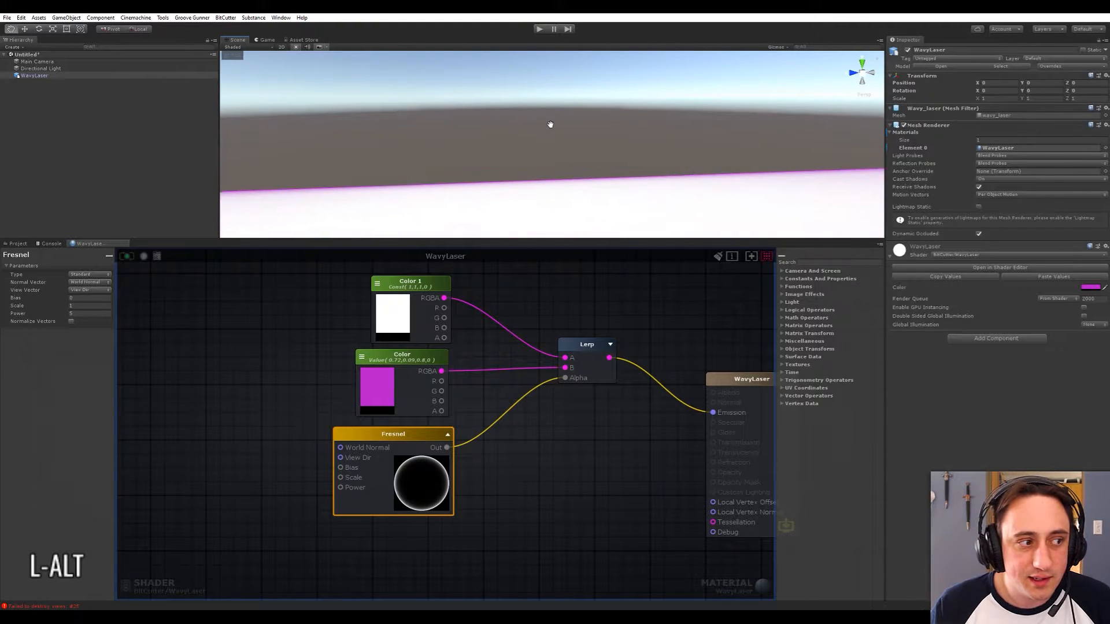
pyautogui.scroll(-8, 490, 192)
pyautogui.moveTo(490, 191); pyautogui.dragTo(521, 160, button='middle')
pyautogui.scroll(-6, 504, 182)
pyautogui.scroll(6, 486, 198)
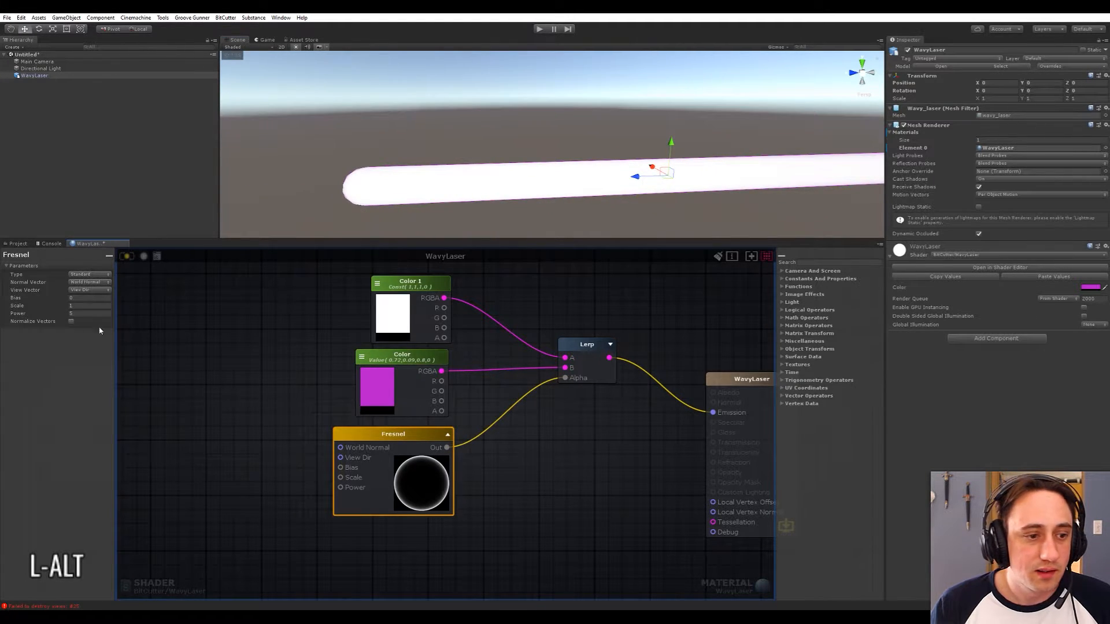
# - Try a Fresnel bias of 0.2 with a higher scale and a power of about 2.1, and update the shader
pyautogui.click(82, 300)
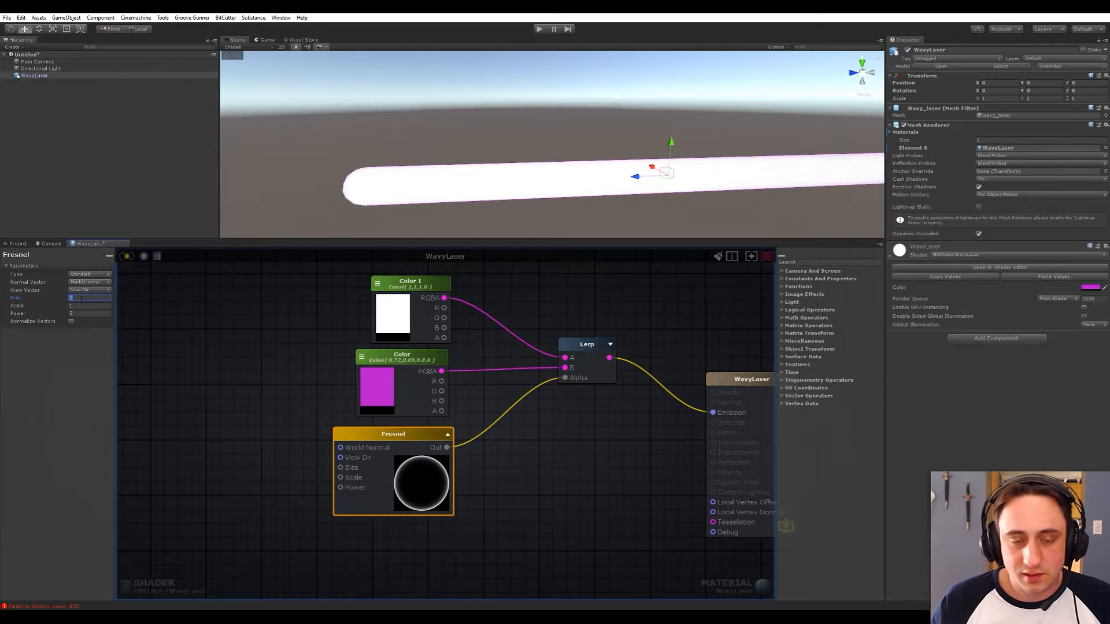
pyautogui.write('0.2')
pyautogui.press('Return')
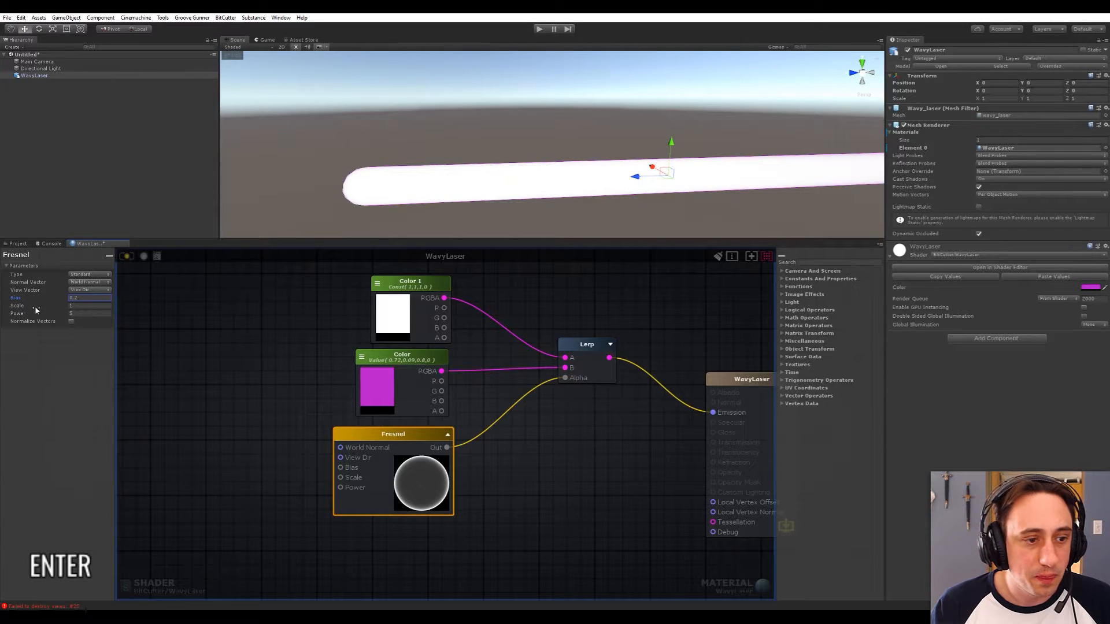
pyautogui.moveTo(37, 310); pyautogui.dragTo(1094, 315)
pyautogui.click(85, 313)
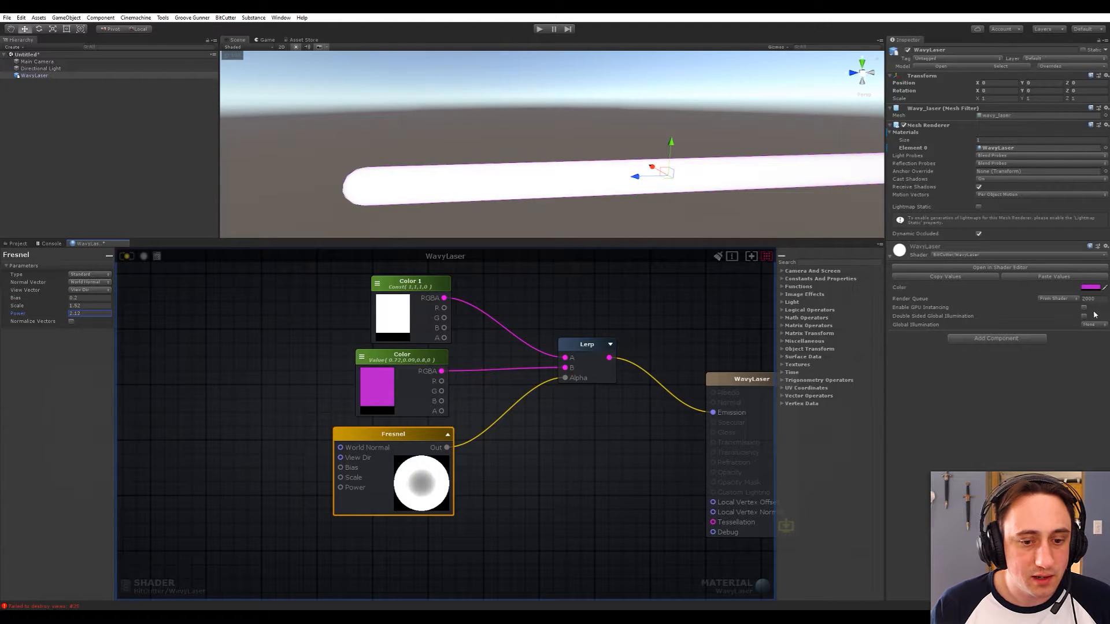
pyautogui.click(126, 256)
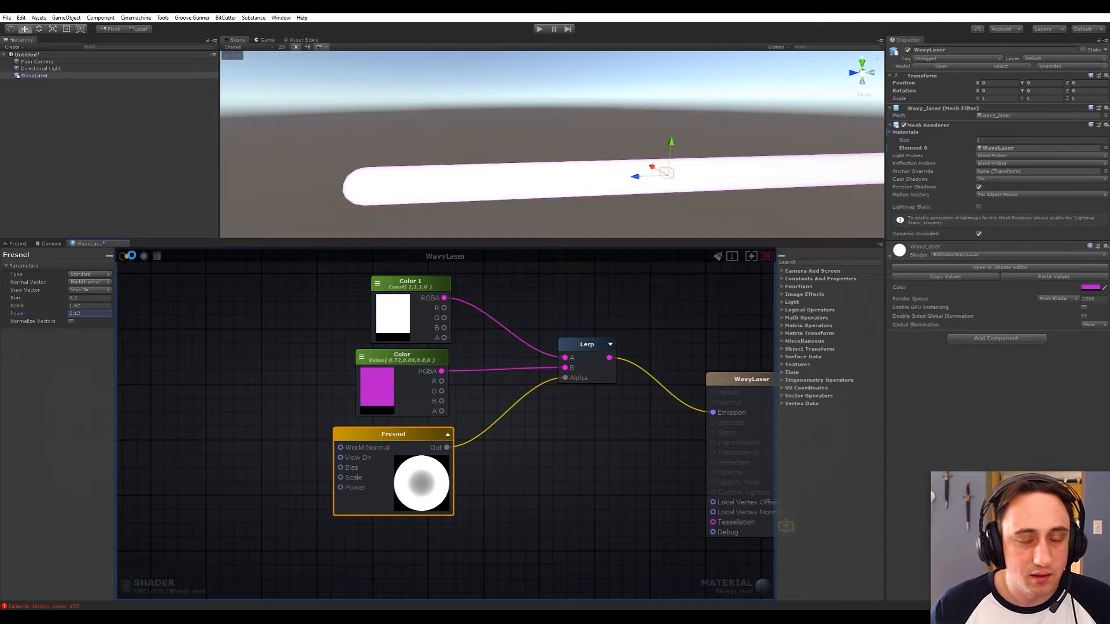
# - Try a Fresnel bias of 0.56 and a scale of 1.47 with a readjusted power, and update the shader
pyautogui.scroll(-3, 506, 173)
pyautogui.keyDown('alt'); pyautogui.moveTo(506, 173); pyautogui.dragTo(549, 161); pyautogui.keyUp('alt')
pyautogui.click(32, 315)
pyautogui.moveTo(32, 315); pyautogui.dragTo(44, 300)
pyautogui.click(125, 257)
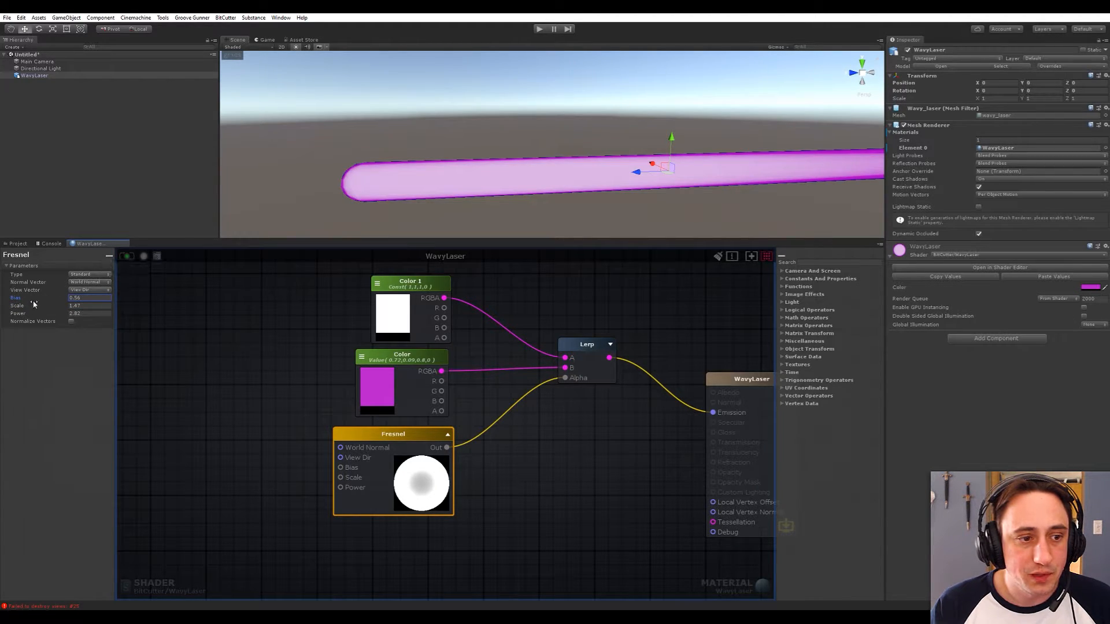
# - Set the Fresnel bias to 0.2, scale to 1.62 and power to 1.7, and update the shader on the laser
pyautogui.moveTo(33, 300); pyautogui.dragTo(12, 299)
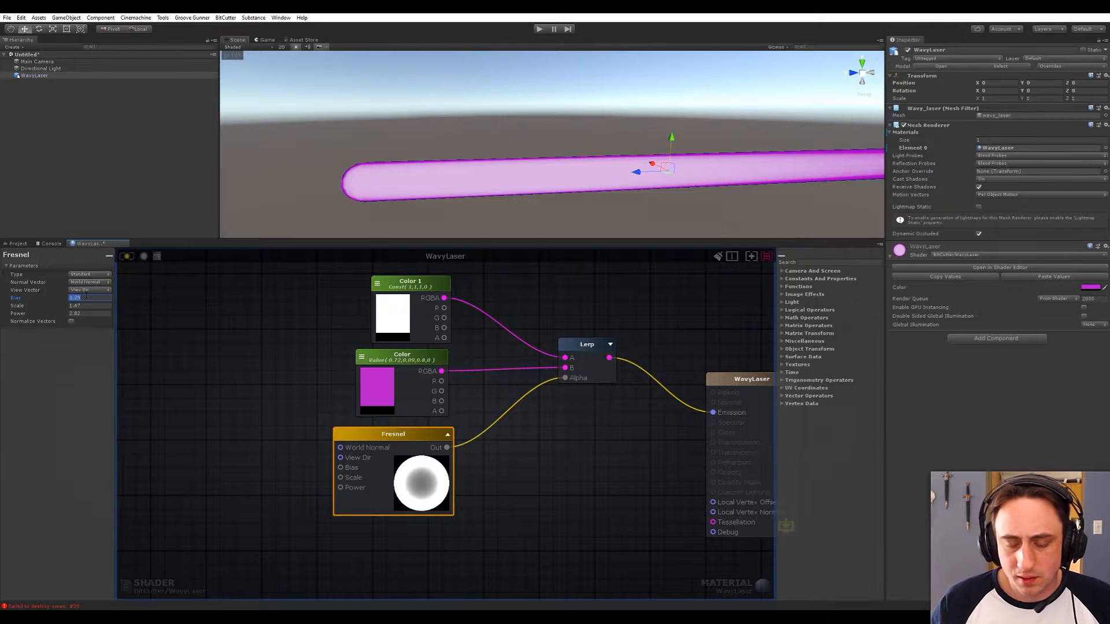
pyautogui.press('Return')
pyautogui.moveTo(18, 310)
pyautogui.mouseDown()
pyautogui.moveTo(36, 307)
pyautogui.moveTo(17, 315)
pyautogui.mouseUp()
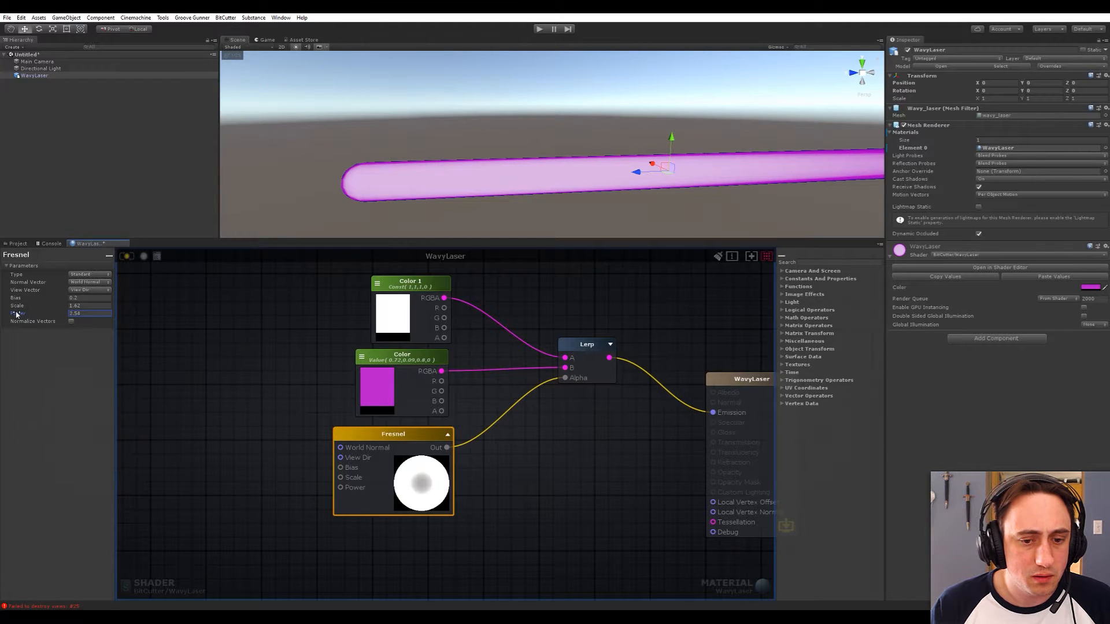
pyautogui.click(125, 258)
pyautogui.scroll(-6, 503, 166)
pyautogui.moveTo(503, 166)
pyautogui.keyDown('alt'); pyautogui.mouseDown()
pyautogui.moveTo(486, 159)
pyautogui.moveTo(519, 161)
pyautogui.mouseUp(); pyautogui.keyUp('alt')
pyautogui.scroll(7, 489, 167)
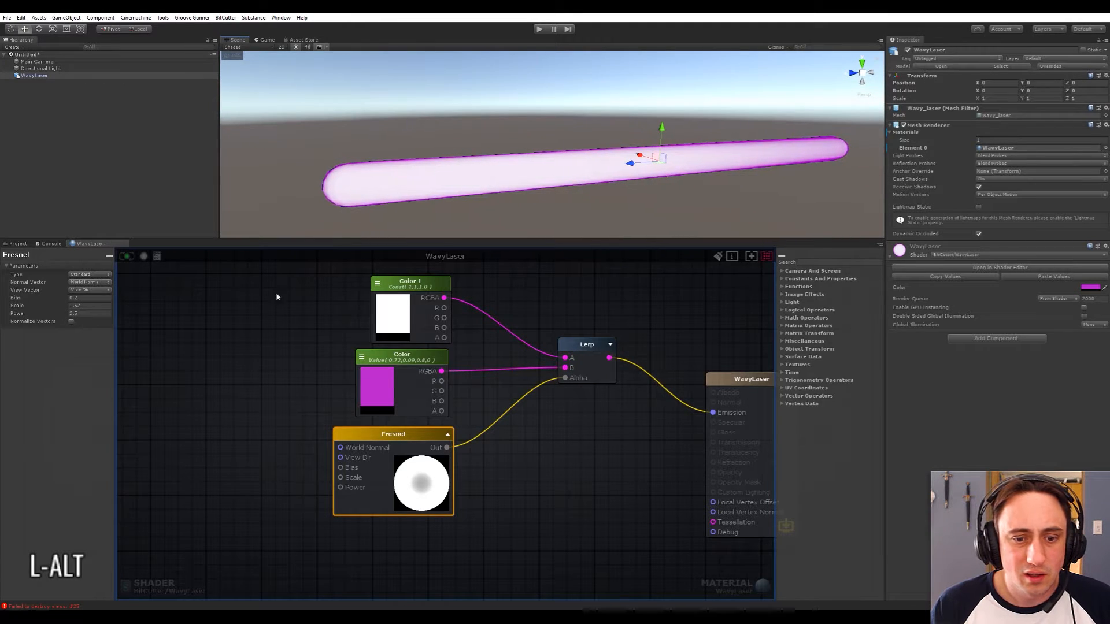
pyautogui.moveTo(40, 314); pyautogui.dragTo(30, 313)
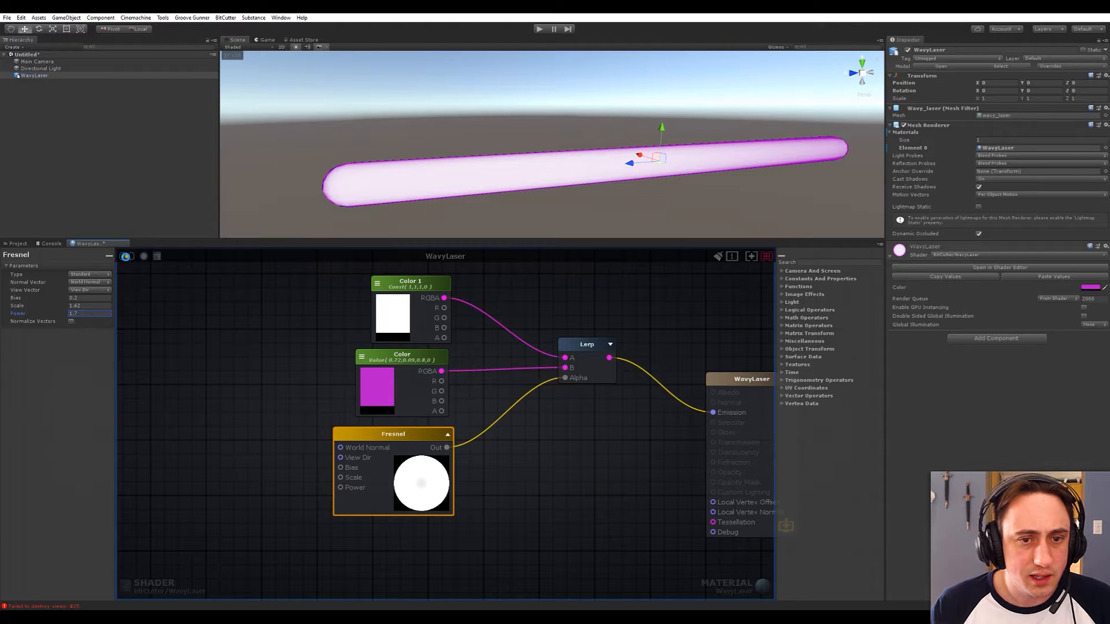
pyautogui.click(126, 257)
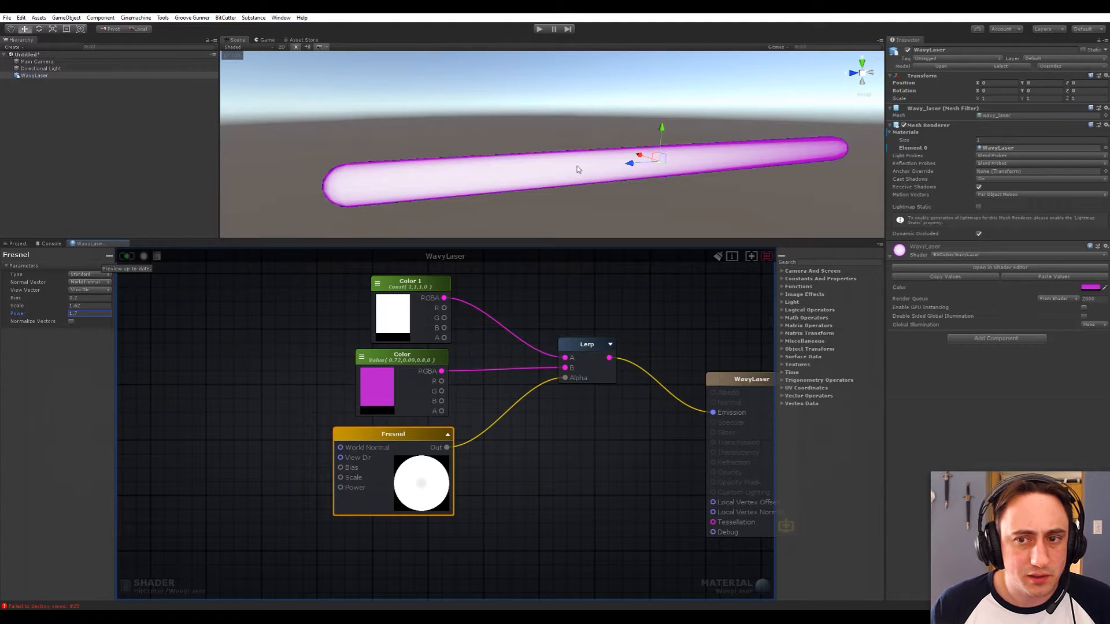
# - Examine the Fresnel coloring along the laser mesh from the side, both close up and from a distance
pyautogui.keyDown('alt'); pyautogui.moveTo(578, 168); pyautogui.dragTo(425, 178); pyautogui.keyUp('alt')
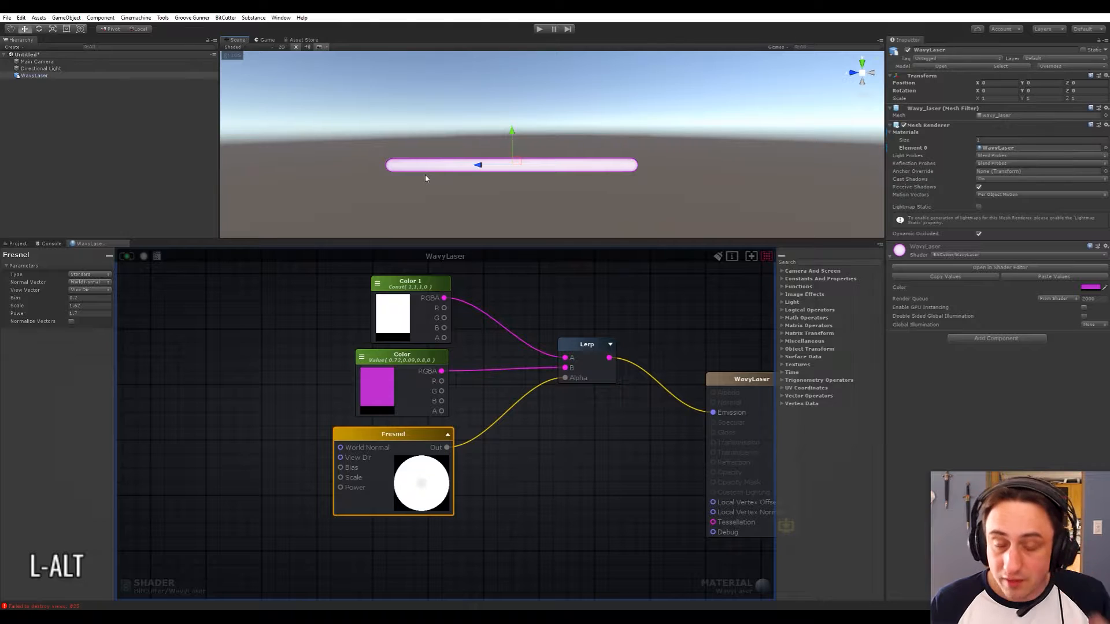
pyautogui.scroll(5, 457, 176)
pyautogui.moveTo(463, 174); pyautogui.dragTo(525, 153, button='middle')
pyautogui.scroll(7, 510, 155)
pyautogui.scroll(-7, 507, 152)
# - Move the two color nodes, the Fresnel node and the Lerp node into a compact group farther from the output node
pyautogui.click(561, 466)
pyautogui.scroll(-3, 282, 480)
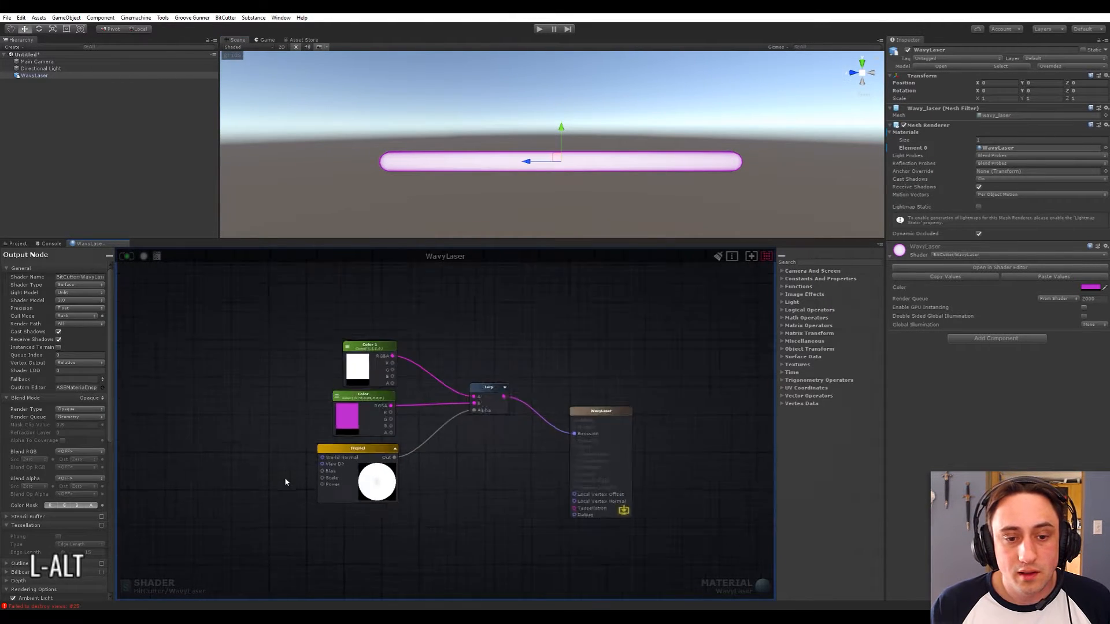
pyautogui.moveTo(283, 482); pyautogui.dragTo(340, 341)
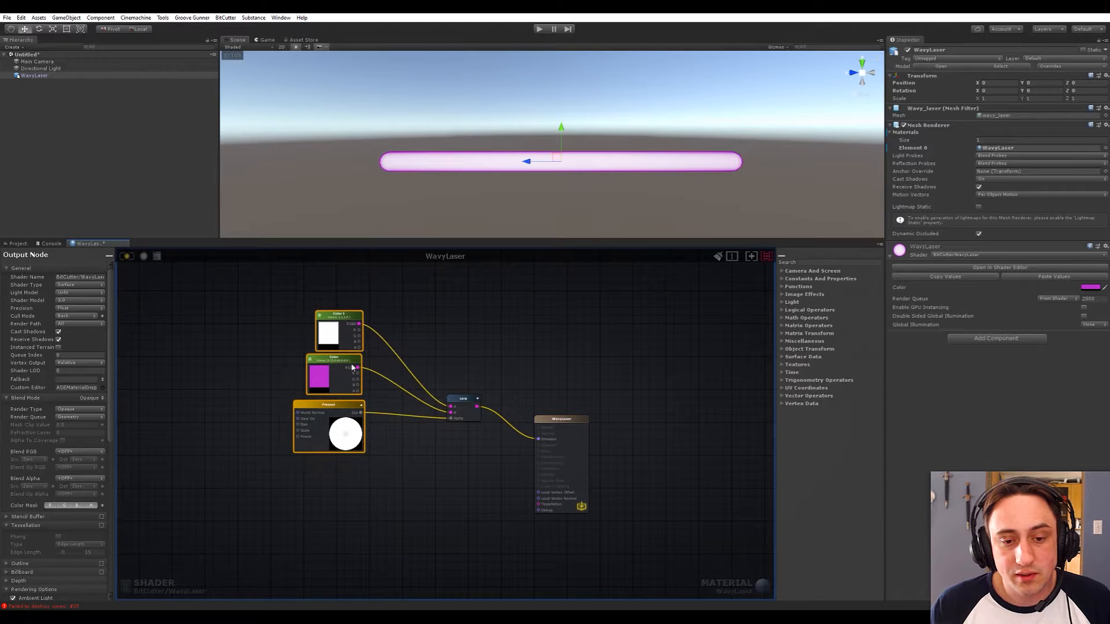
pyautogui.moveTo(465, 417); pyautogui.dragTo(397, 376)
pyautogui.click(434, 481)
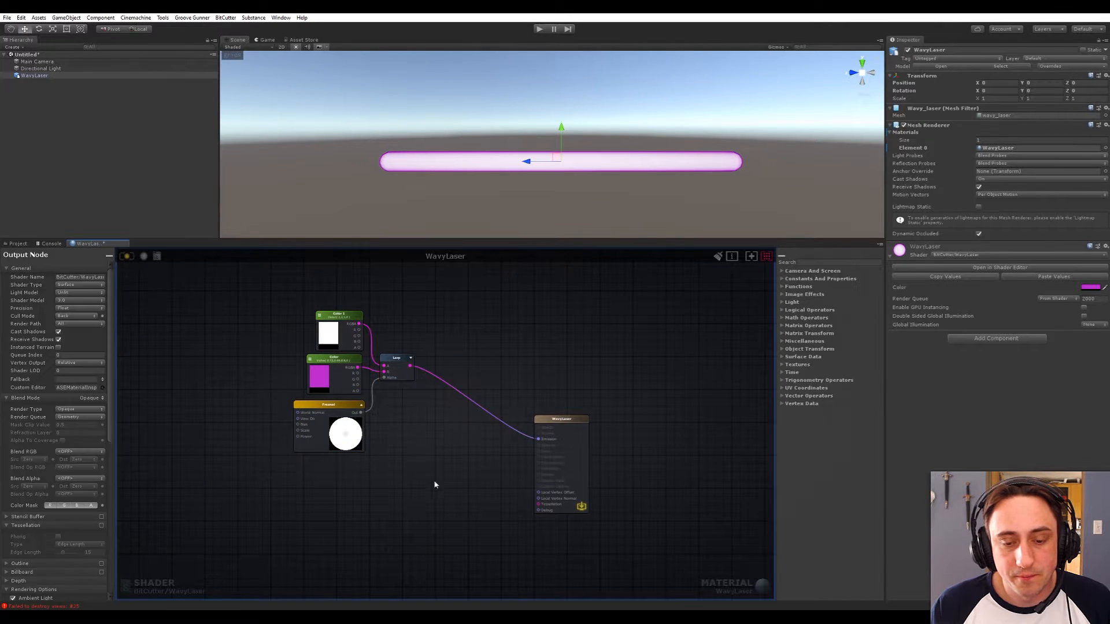
# - Add a Texture Object node in the empty area below the Fresnel node
pyautogui.moveTo(349, 546); pyautogui.dragTo(478, 472, button='middle')
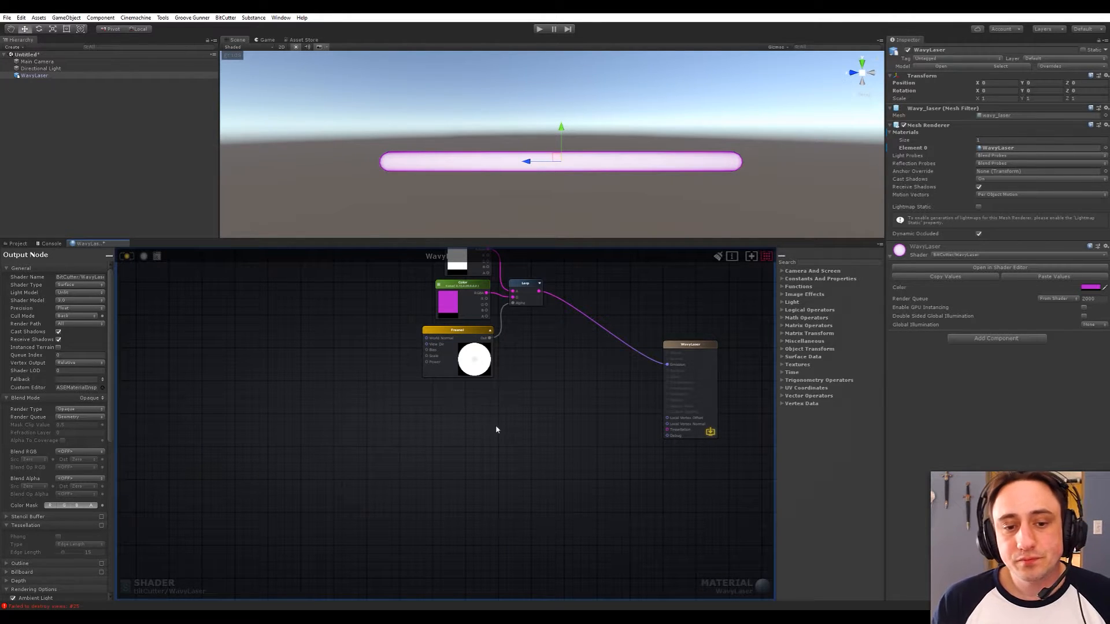
pyautogui.moveTo(496, 429); pyautogui.dragTo(501, 463, button='middle')
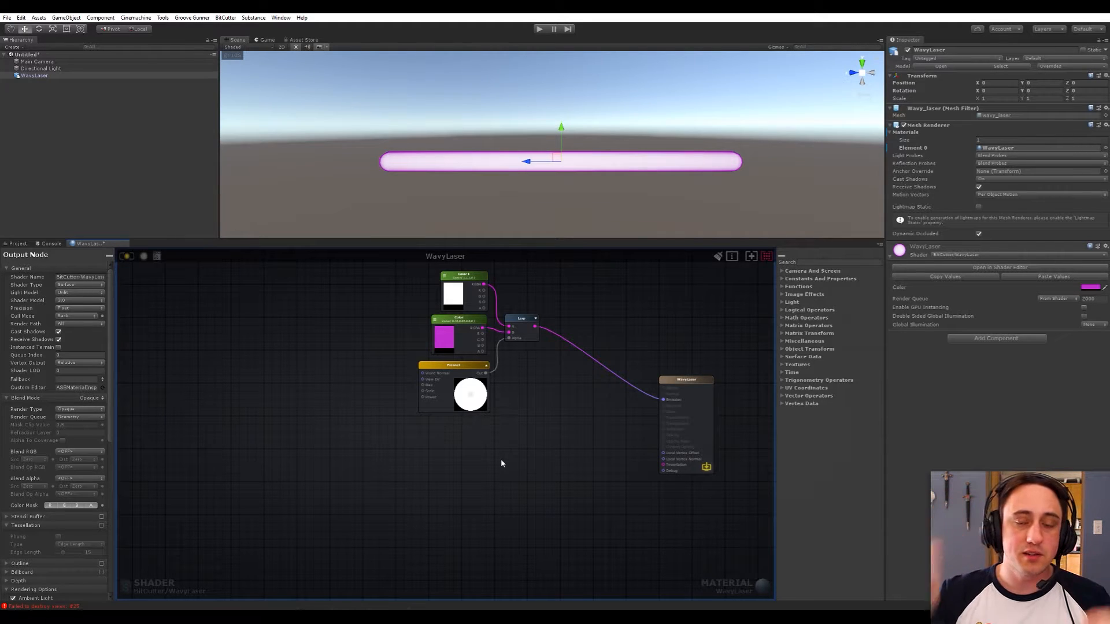
pyautogui.moveTo(502, 463); pyautogui.dragTo(564, 428, button='right')
pyautogui.scroll(2, 552, 441)
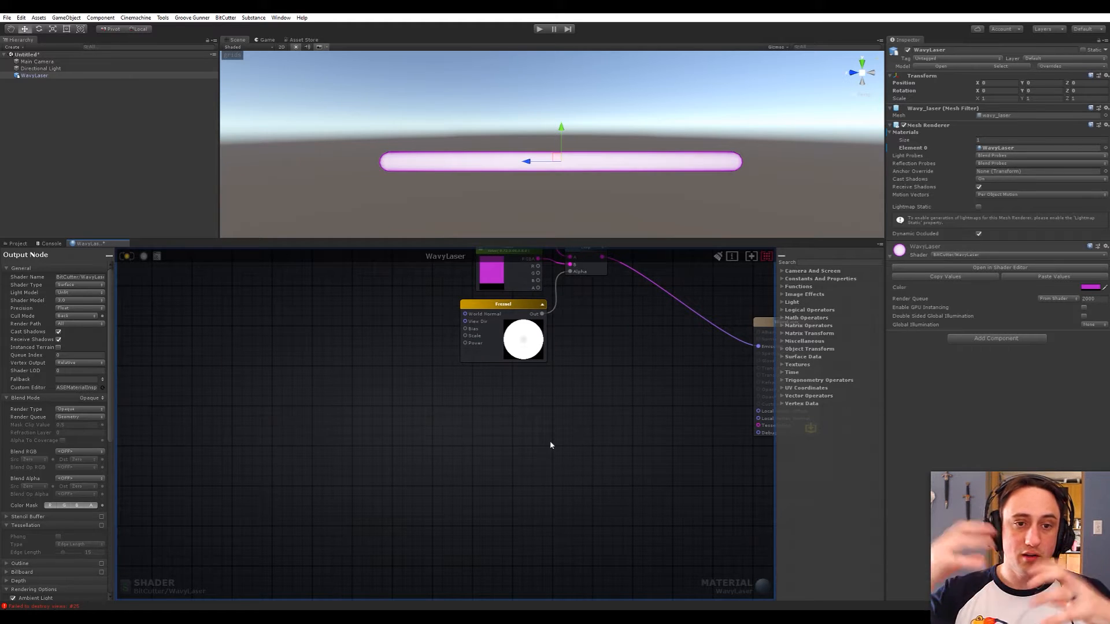
pyautogui.moveTo(491, 479); pyautogui.dragTo(451, 501, button='right')
pyautogui.press('space')
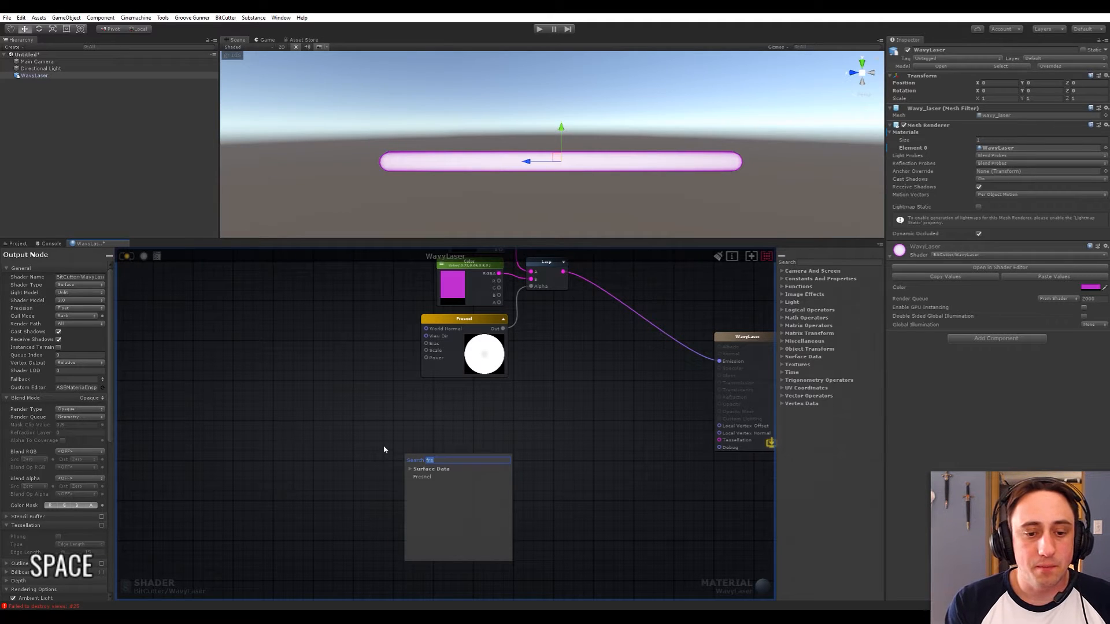
pyautogui.write('tex')
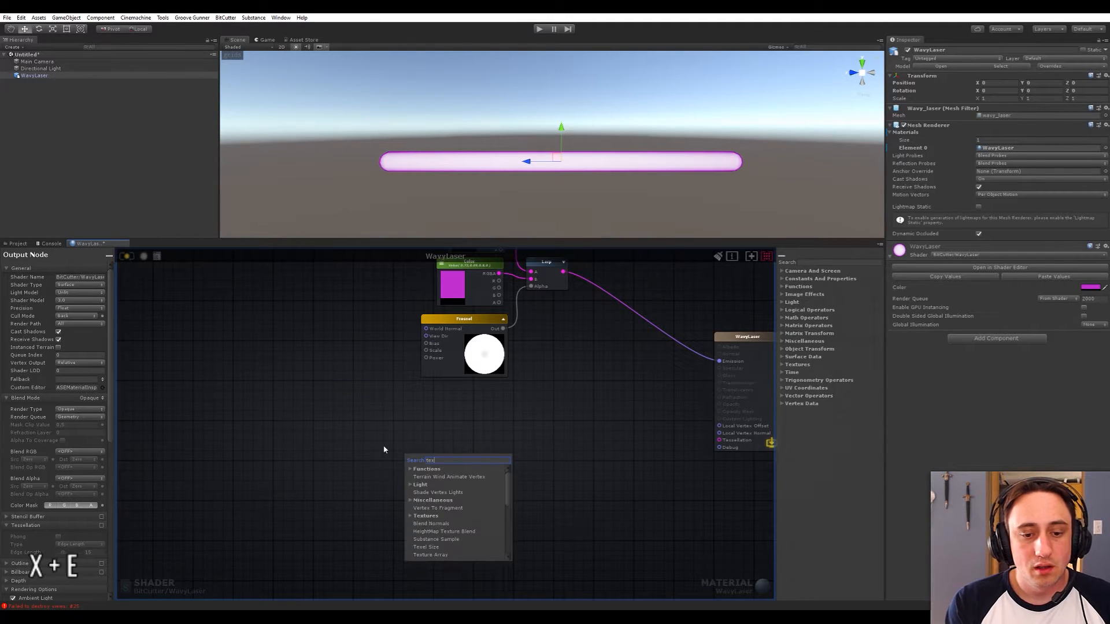
pyautogui.write('tu')
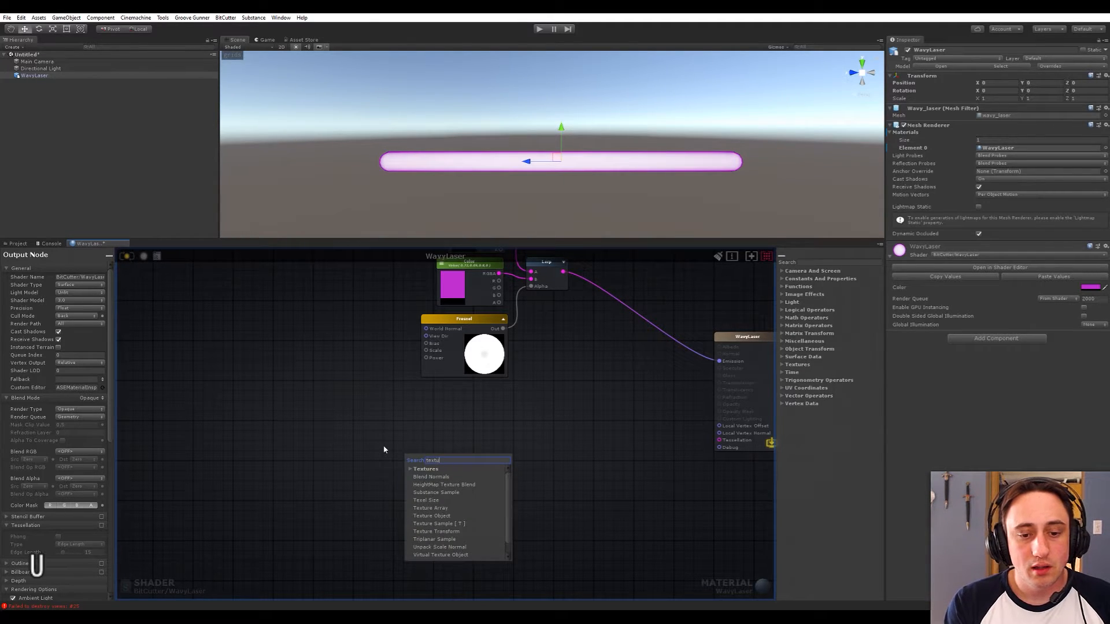
pyautogui.click(442, 516)
pyautogui.moveTo(447, 459); pyautogui.dragTo(331, 429)
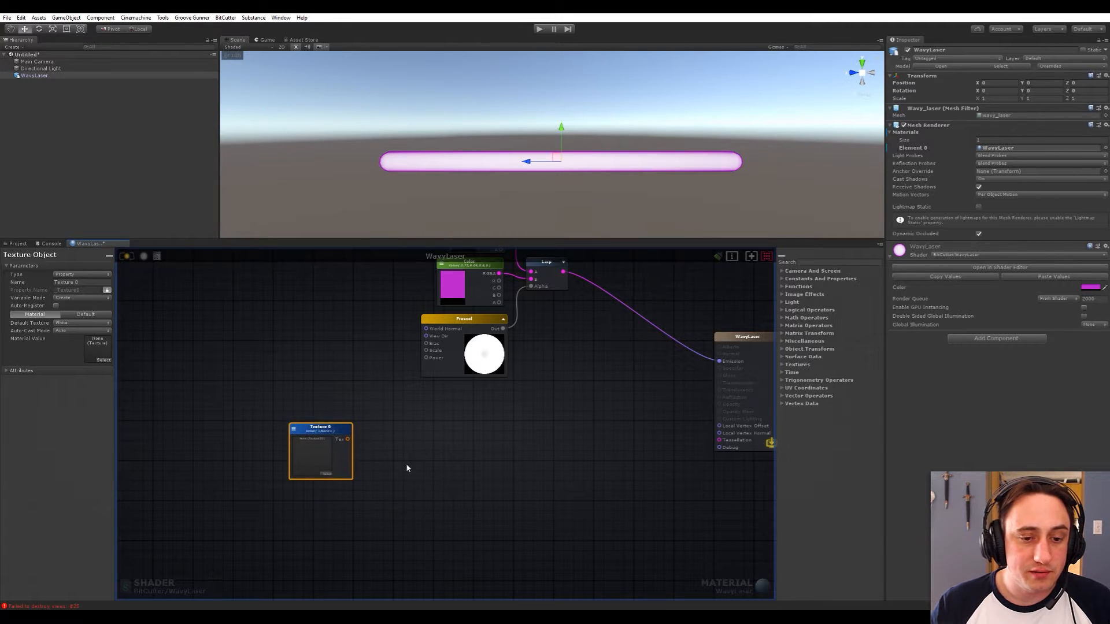
# - Add a Texture Sample node beside the texture object and feed the object's Tex output into its Tex input
pyautogui.click(435, 470)
pyautogui.press('space')
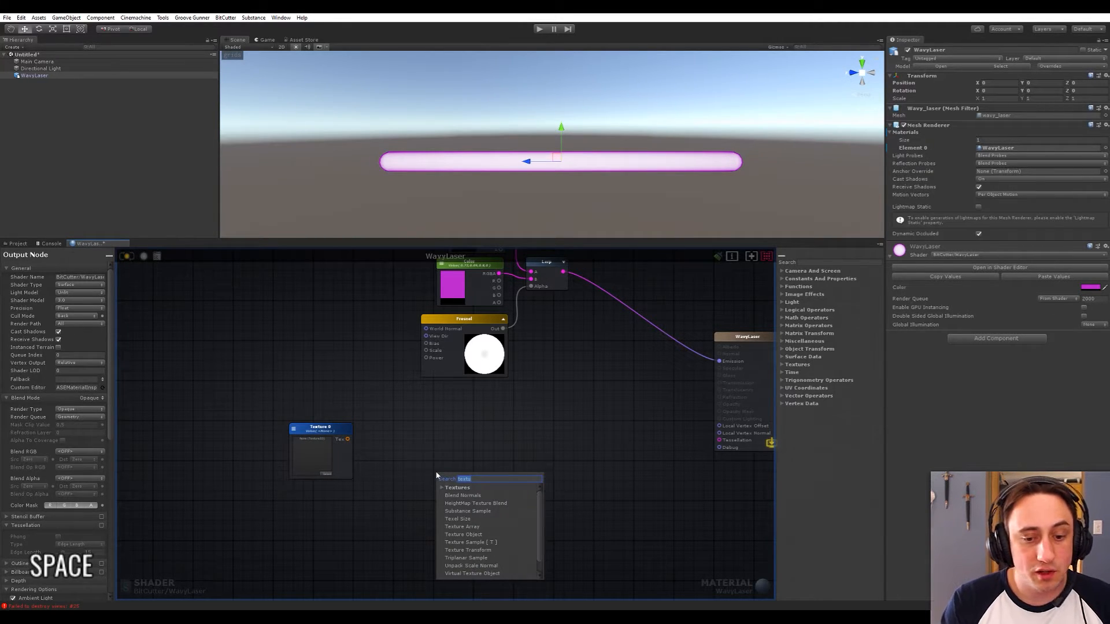
pyautogui.click(471, 542)
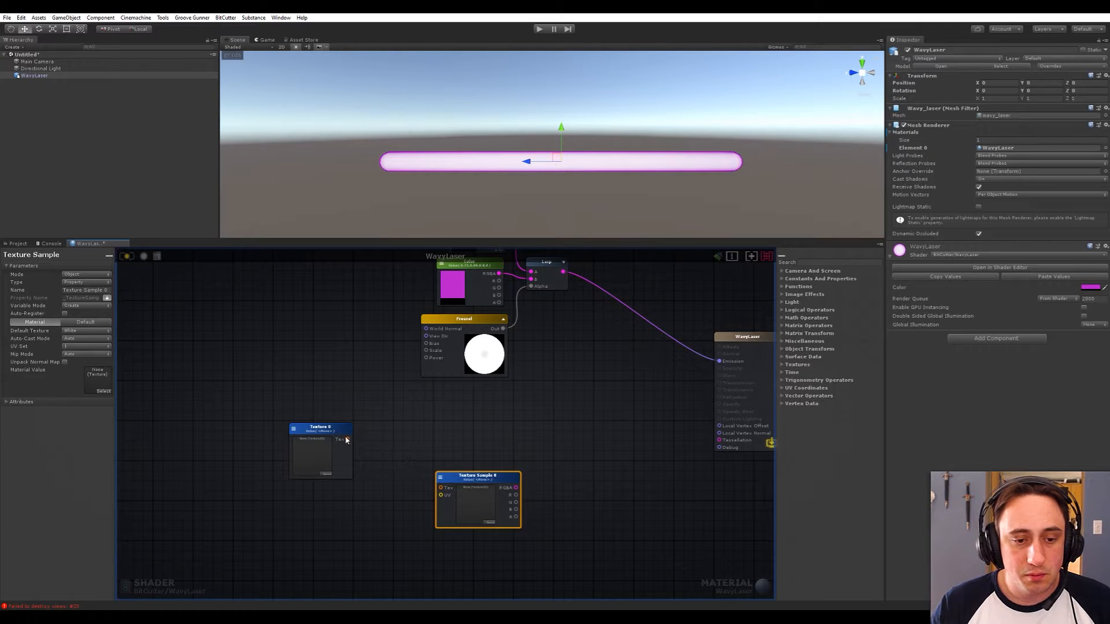
pyautogui.moveTo(395, 437); pyautogui.dragTo(428, 445)
# - Search the textures for "pattern" and assign pattern_bubbly to the texture object
pyautogui.click(327, 473)
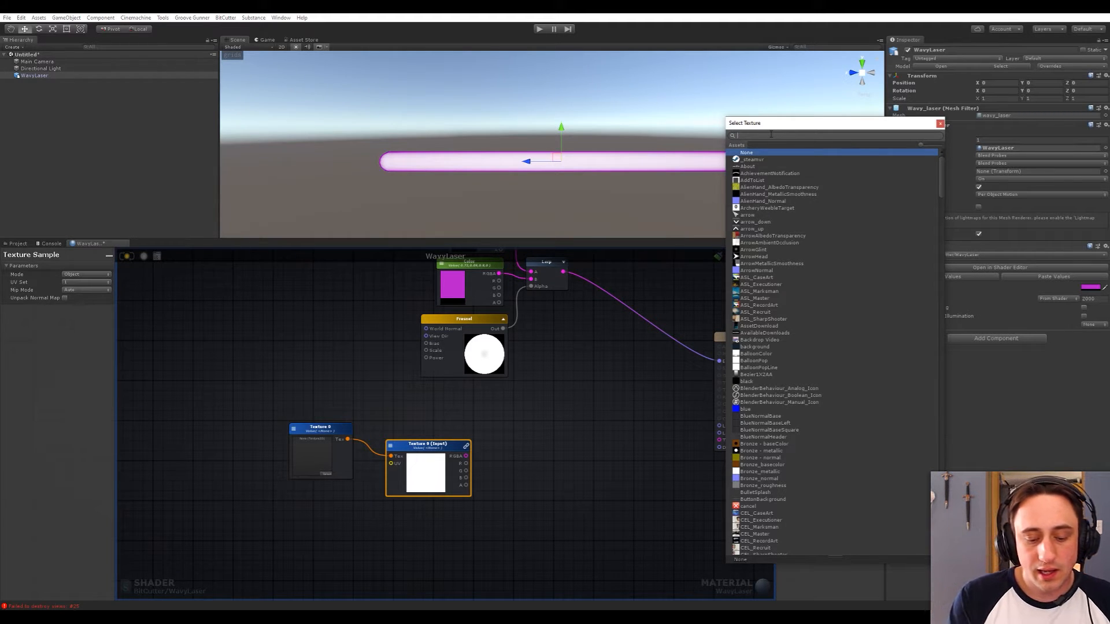
pyautogui.write('pattern')
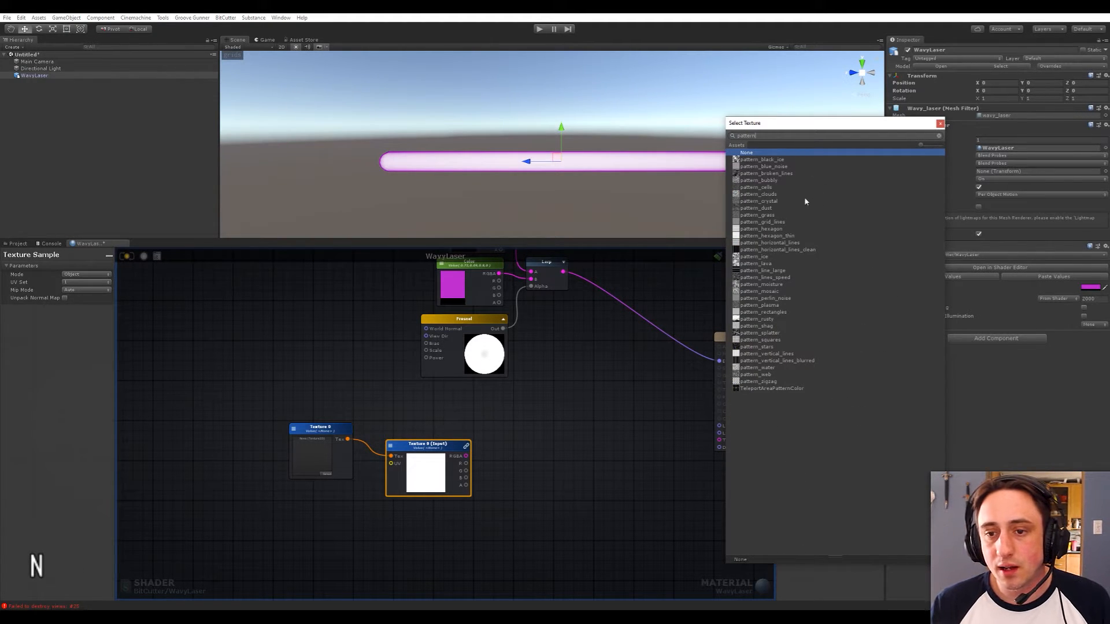
pyautogui.doubleClick(771, 181)
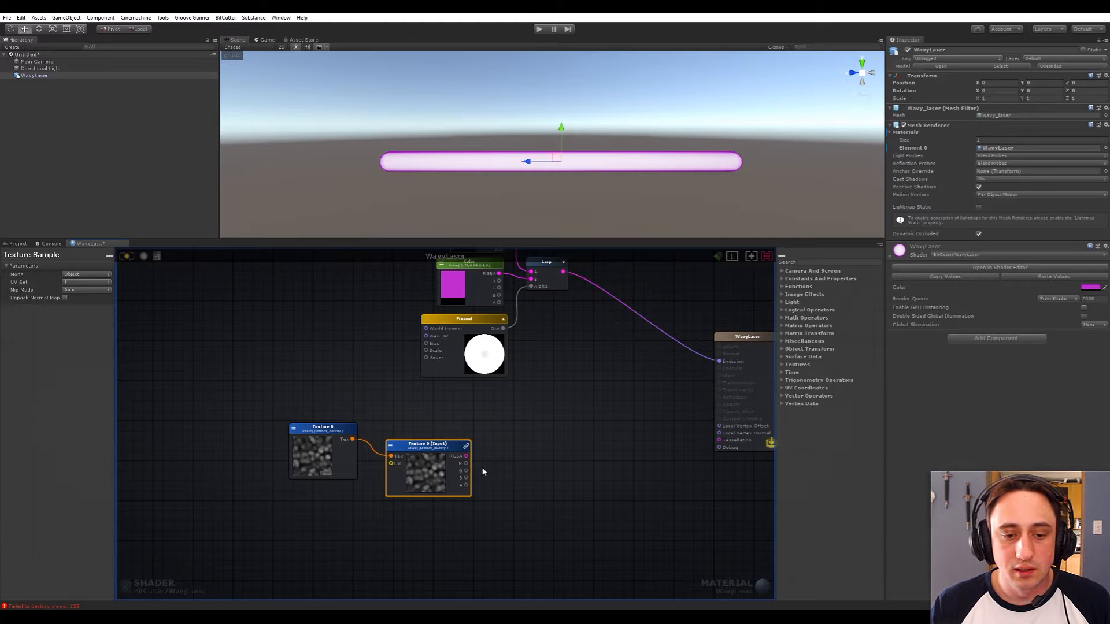
pyautogui.scroll(2, 501, 499)
pyautogui.scroll(2, 462, 456)
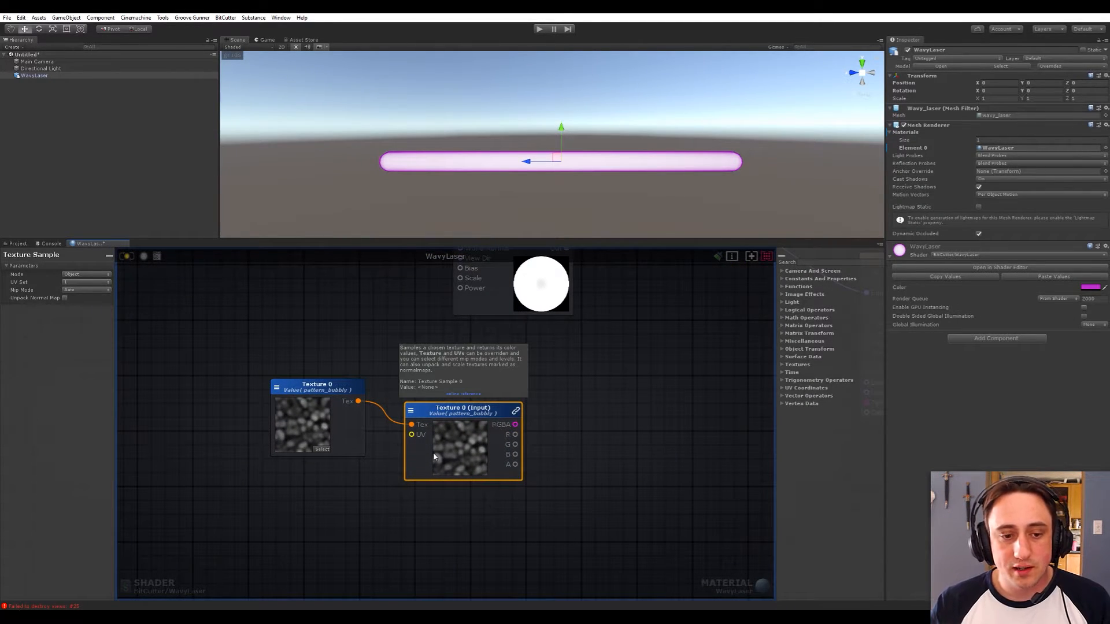
pyautogui.scroll(-3, 549, 450)
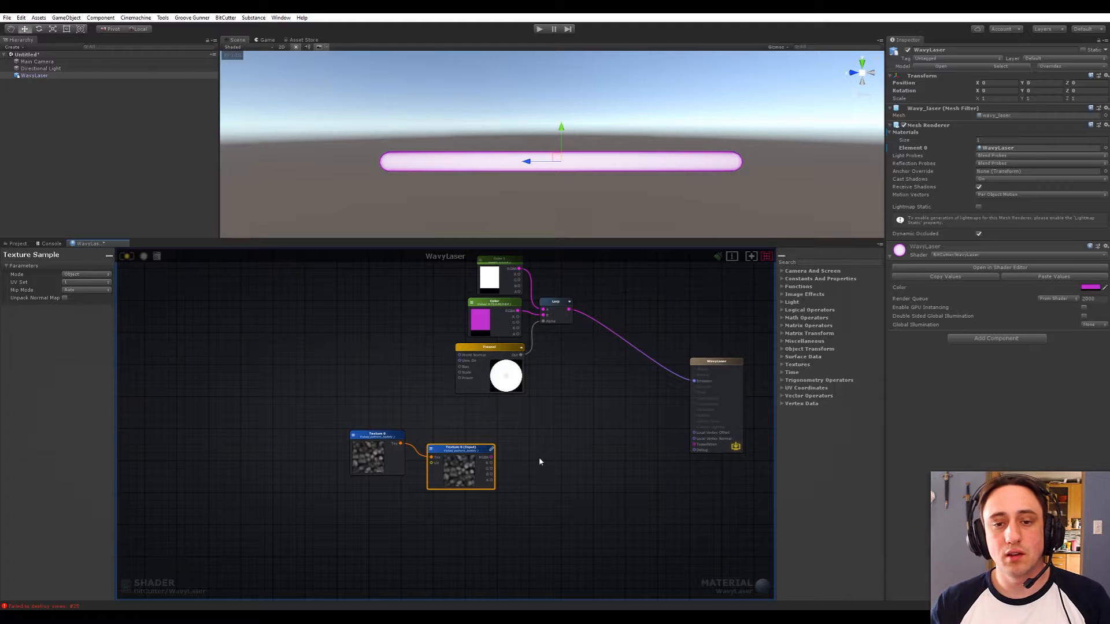
# - Tidy the texture sample's position and add a World Normal node between it and the output node
pyautogui.moveTo(550, 448); pyautogui.dragTo(532, 453, button='middle')
pyautogui.moveTo(421, 456); pyautogui.dragTo(429, 446)
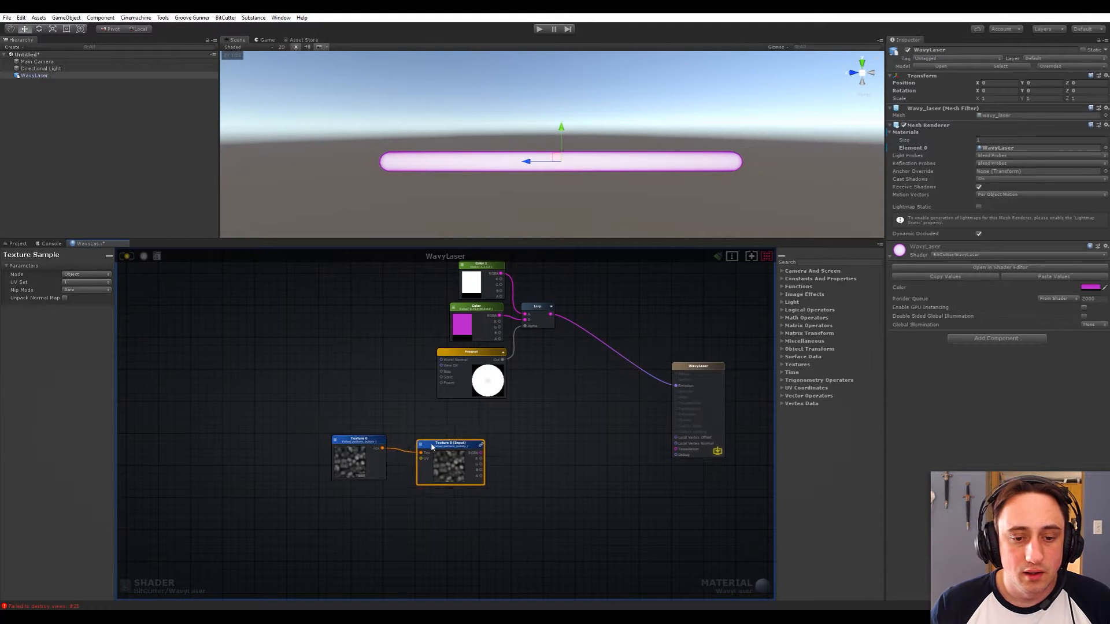
pyautogui.moveTo(538, 461); pyautogui.dragTo(515, 466, button='middle')
pyautogui.click(534, 463)
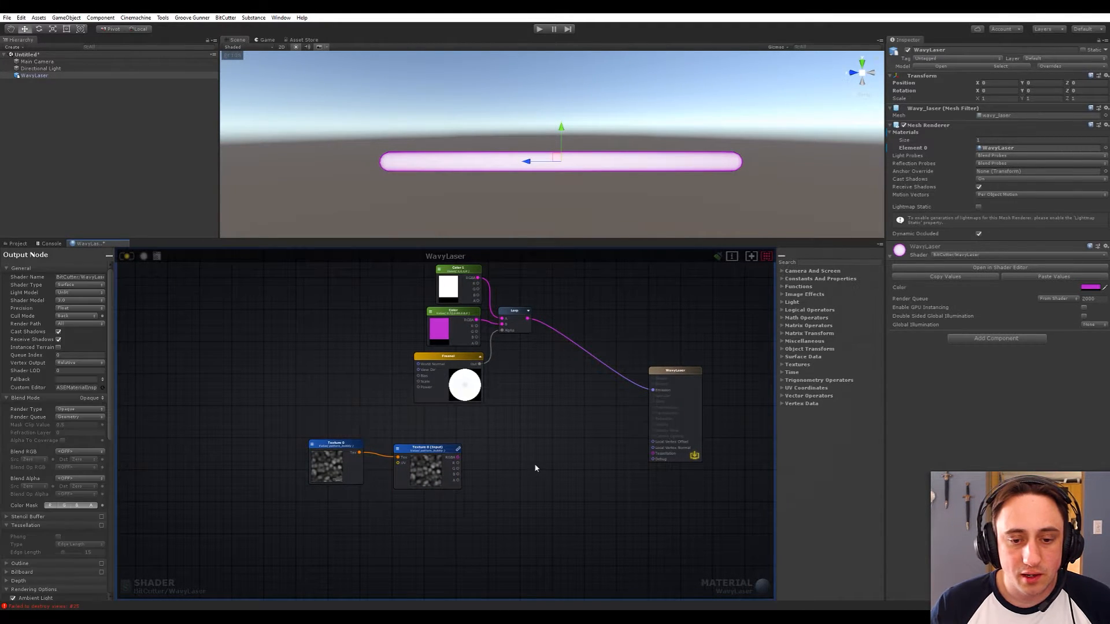
pyautogui.press('space')
pyautogui.write('world norm')
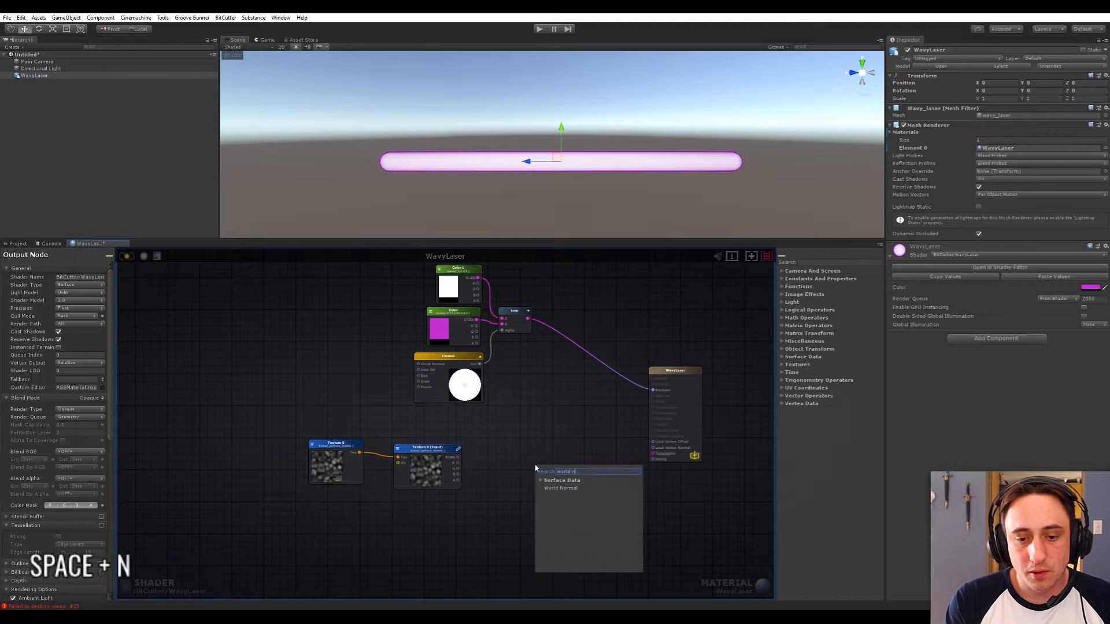
pyautogui.click(567, 488)
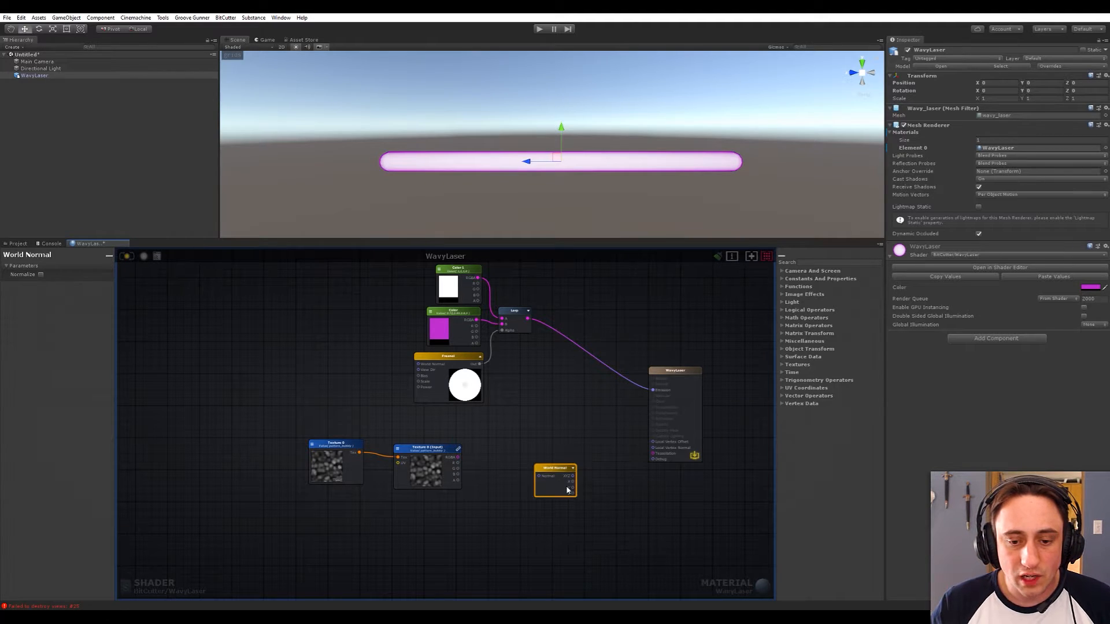
pyautogui.moveTo(553, 471); pyautogui.dragTo(535, 443)
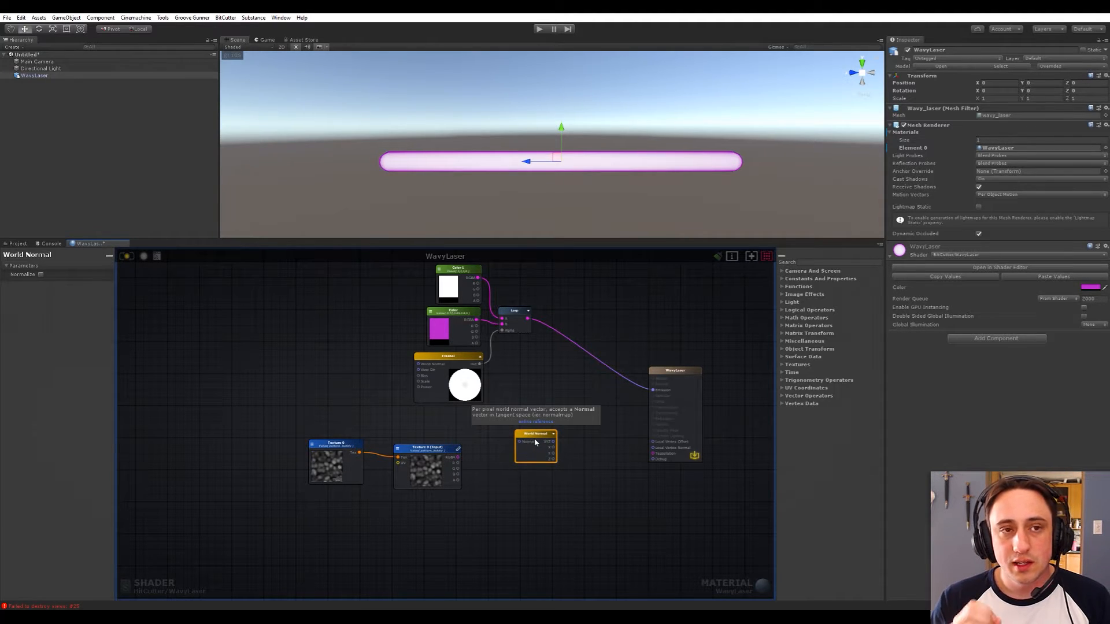
# - Add a Multiply node and place it between the World Normal node and the output node
pyautogui.click(518, 542)
pyautogui.press('space')
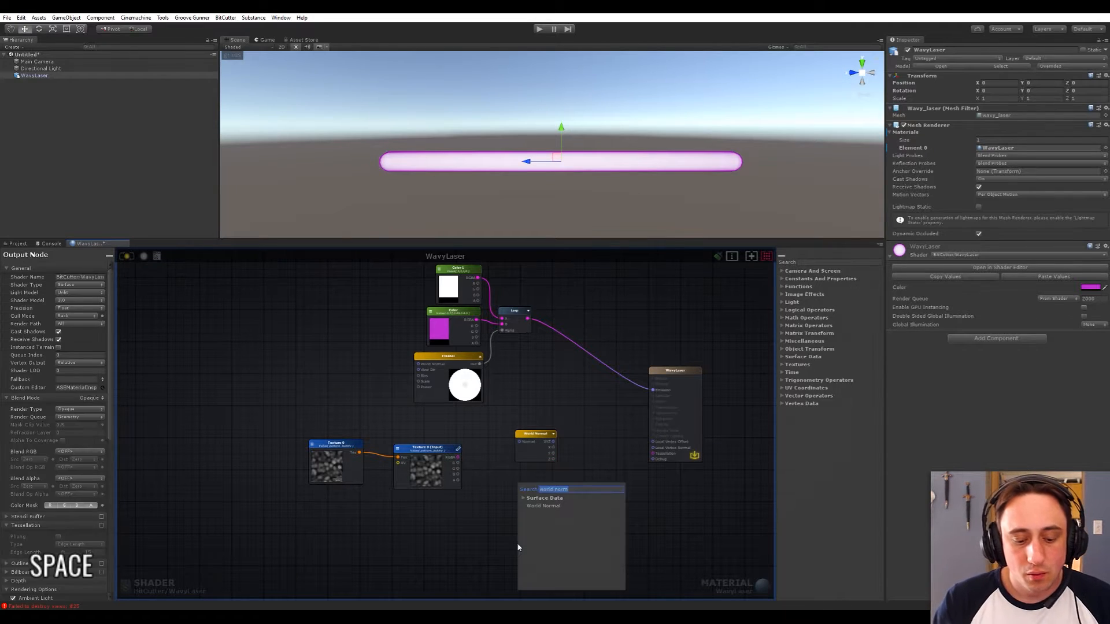
pyautogui.write('mult')
pyautogui.click(547, 522)
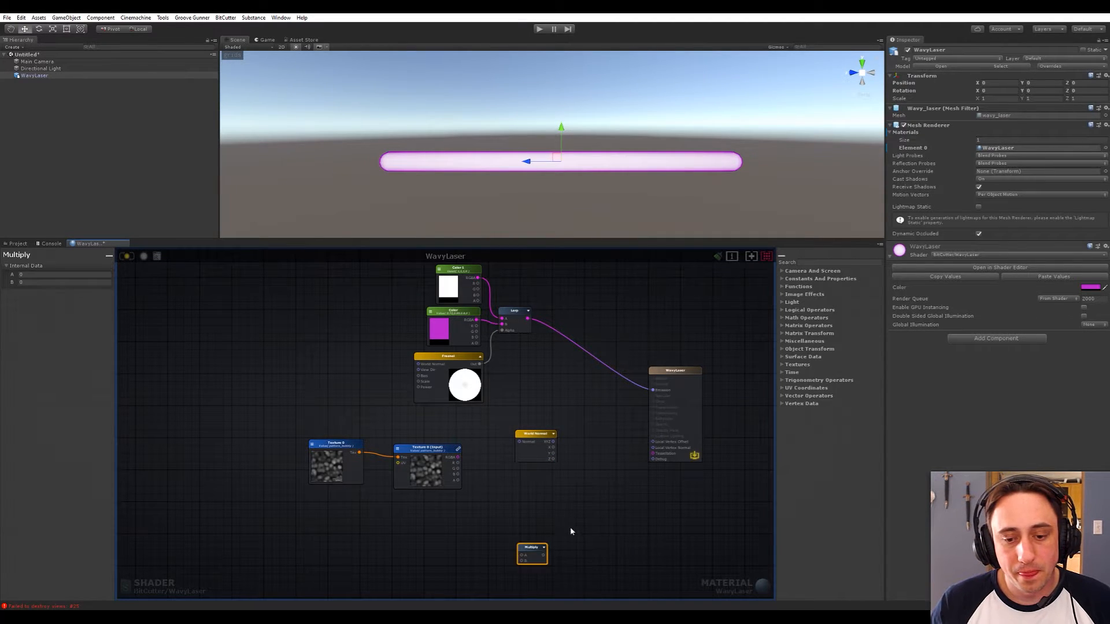
pyautogui.moveTo(530, 550); pyautogui.dragTo(586, 472)
pyautogui.click(467, 465)
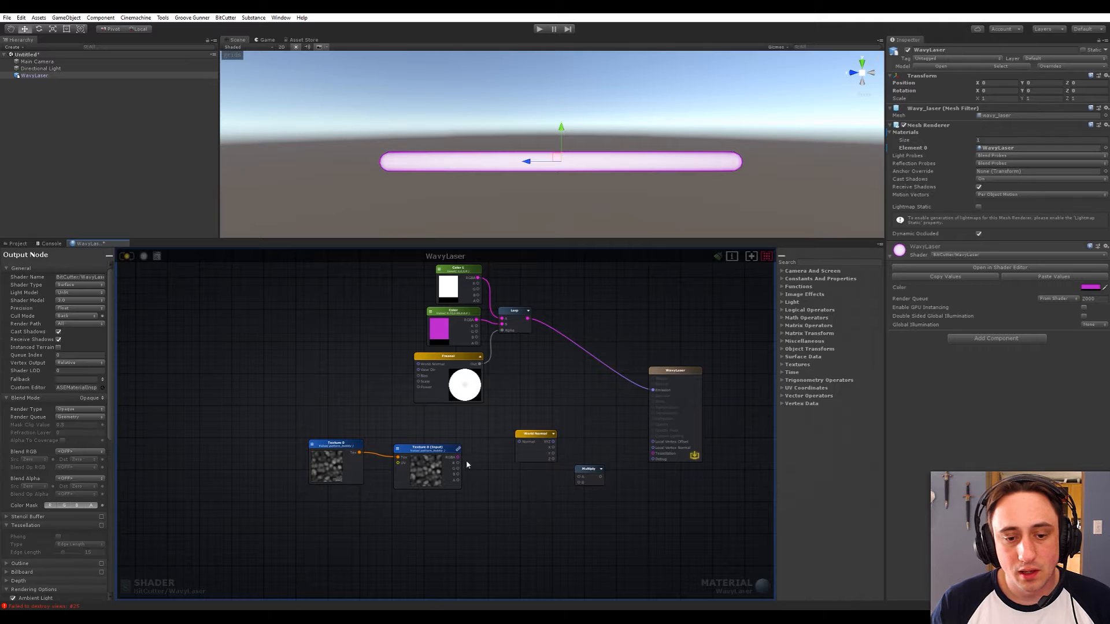
# - Connect the texture sample's R output to Multiply's B input and the World Normal's XYZ output to its A input
pyautogui.moveTo(457, 463); pyautogui.dragTo(577, 481)
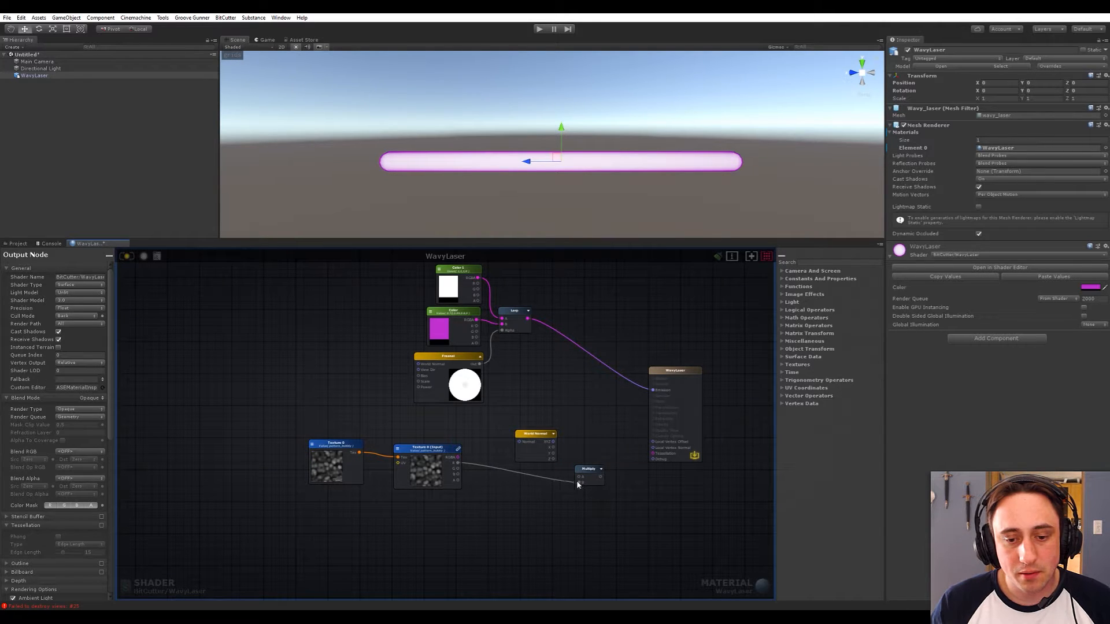
pyautogui.scroll(3, 445, 497)
pyautogui.scroll(1, 446, 497)
pyautogui.moveTo(488, 472); pyautogui.dragTo(447, 497, button='middle')
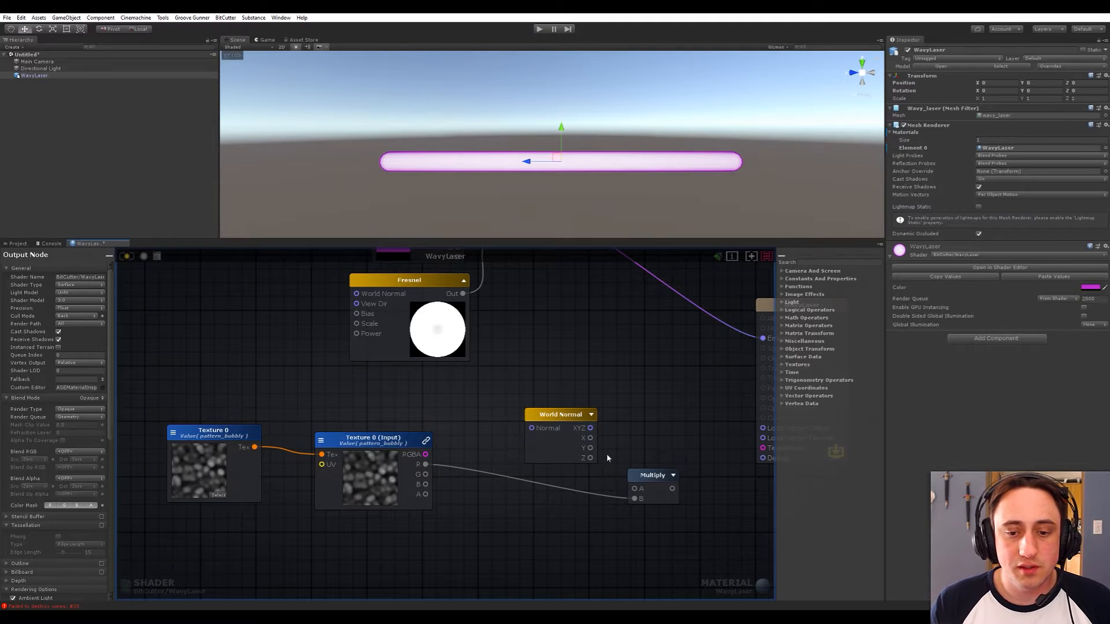
pyautogui.moveTo(590, 427); pyautogui.dragTo(635, 488)
pyautogui.moveTo(568, 445); pyautogui.dragTo(541, 423)
pyautogui.moveTo(549, 540); pyautogui.dragTo(537, 476, button='middle')
pyautogui.click(512, 493)
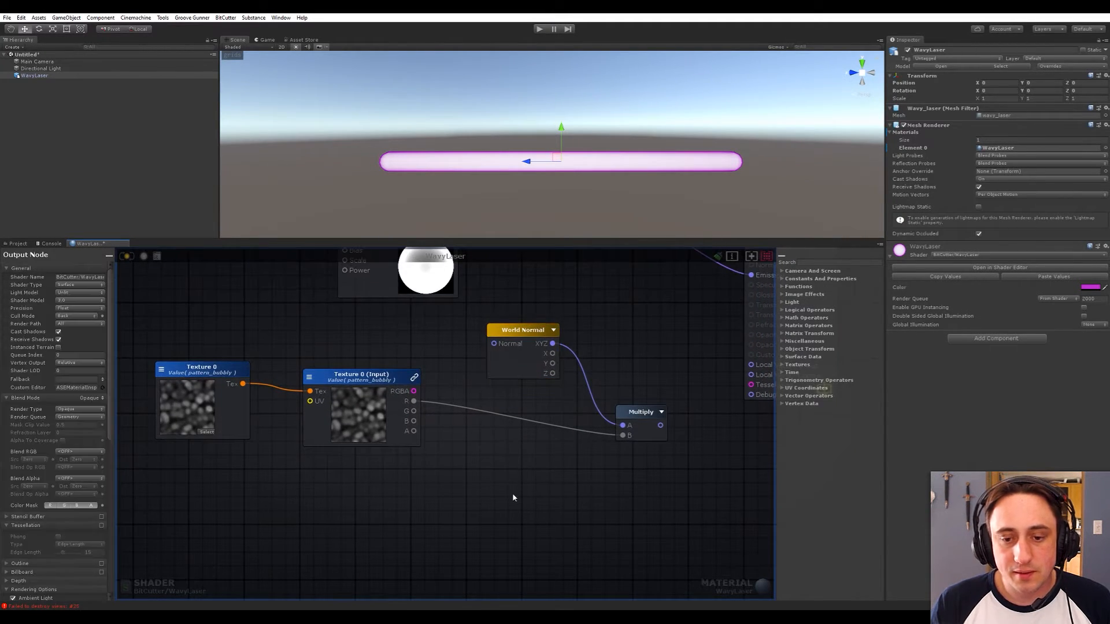
# - Connect the Multiply output to the output node's Local Vertex Offset and update the shader
pyautogui.moveTo(616, 472); pyautogui.dragTo(529, 513, button='middle')
pyautogui.moveTo(571, 462); pyautogui.dragTo(546, 411)
pyautogui.moveTo(433, 467); pyautogui.dragTo(474, 486, button='middle')
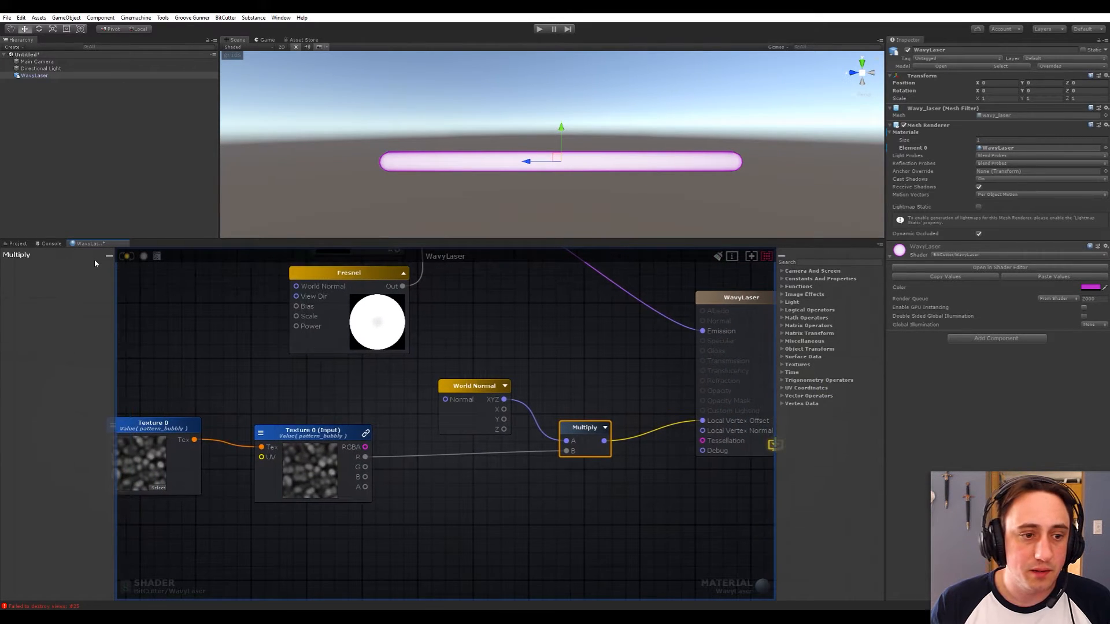
pyautogui.click(127, 256)
# - Examine the vertex displacement on the laser mesh from several angles and review the node graph driving it
pyautogui.scroll(-8, 617, 127)
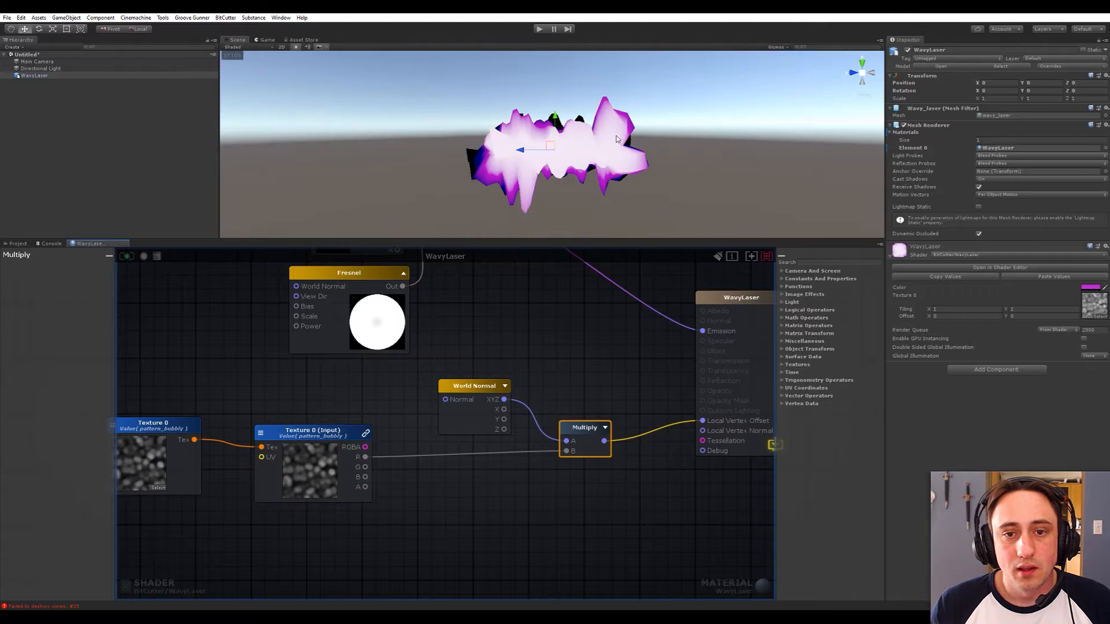
pyautogui.keyDown('alt'); pyautogui.moveTo(609, 152); pyautogui.dragTo(516, 130); pyautogui.keyUp('alt')
pyautogui.scroll(6, 571, 188)
pyautogui.moveTo(571, 219)
pyautogui.keyDown('alt'); pyautogui.mouseDown()
pyautogui.moveTo(583, 215)
pyautogui.moveTo(555, 197)
pyautogui.moveTo(575, 209)
pyautogui.moveTo(566, 202)
pyautogui.mouseUp(); pyautogui.keyUp('alt')
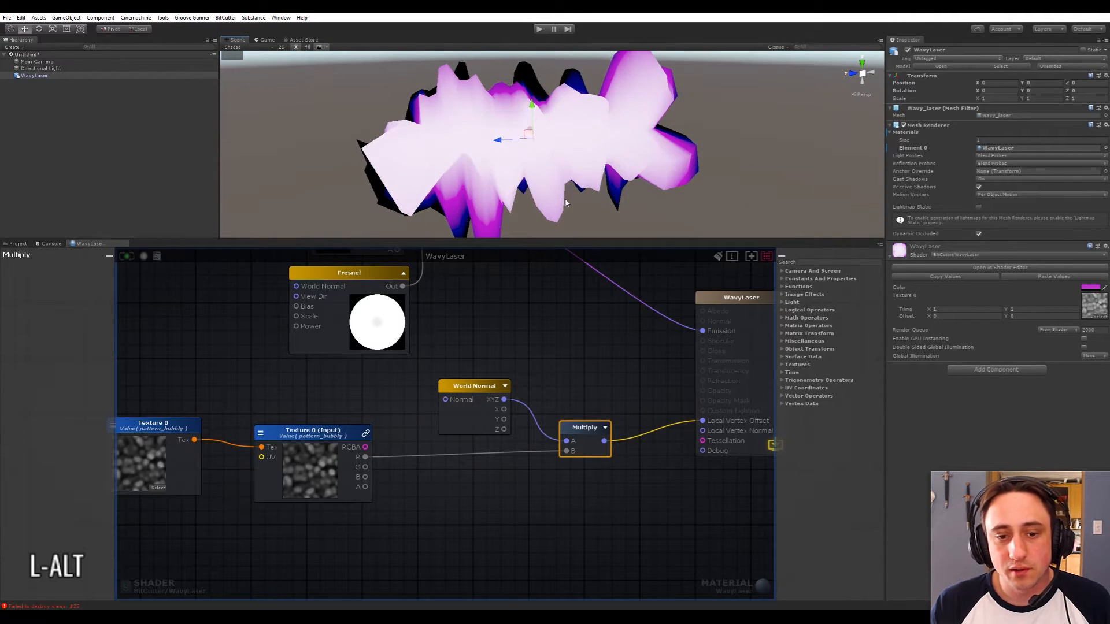
pyautogui.scroll(-5, 572, 361)
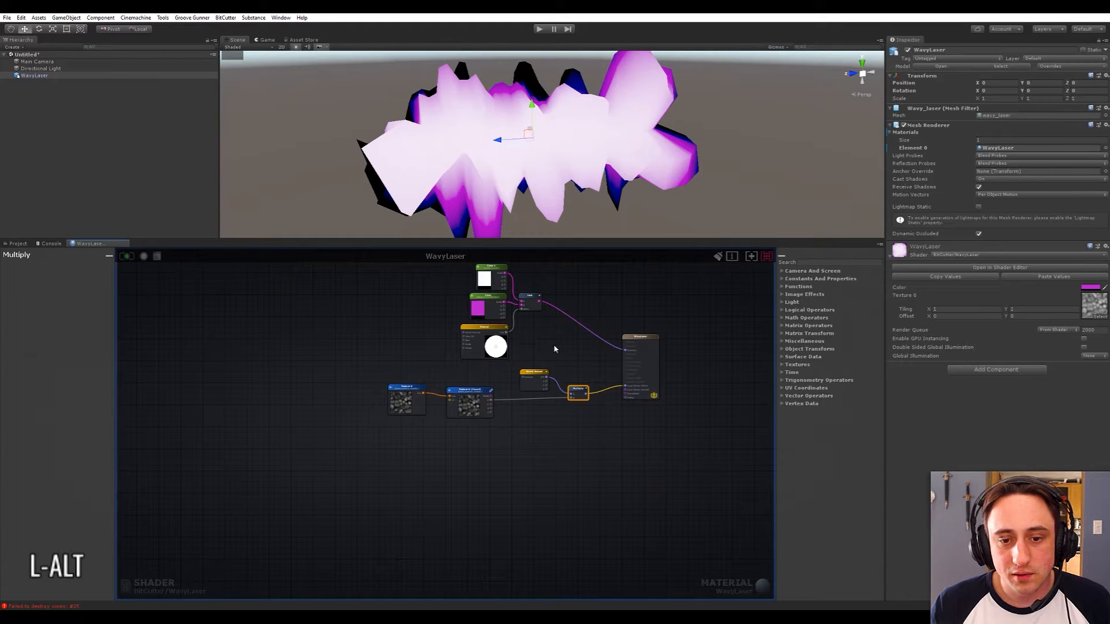
pyautogui.scroll(5, 546, 366)
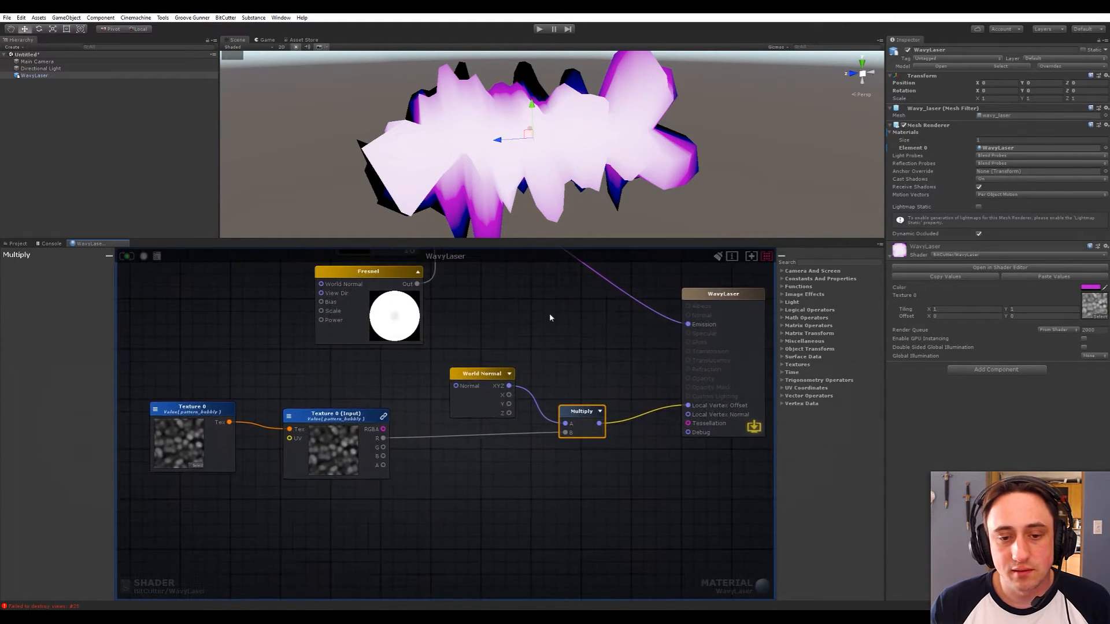
pyautogui.click(488, 461)
pyautogui.scroll(-3, 485, 462)
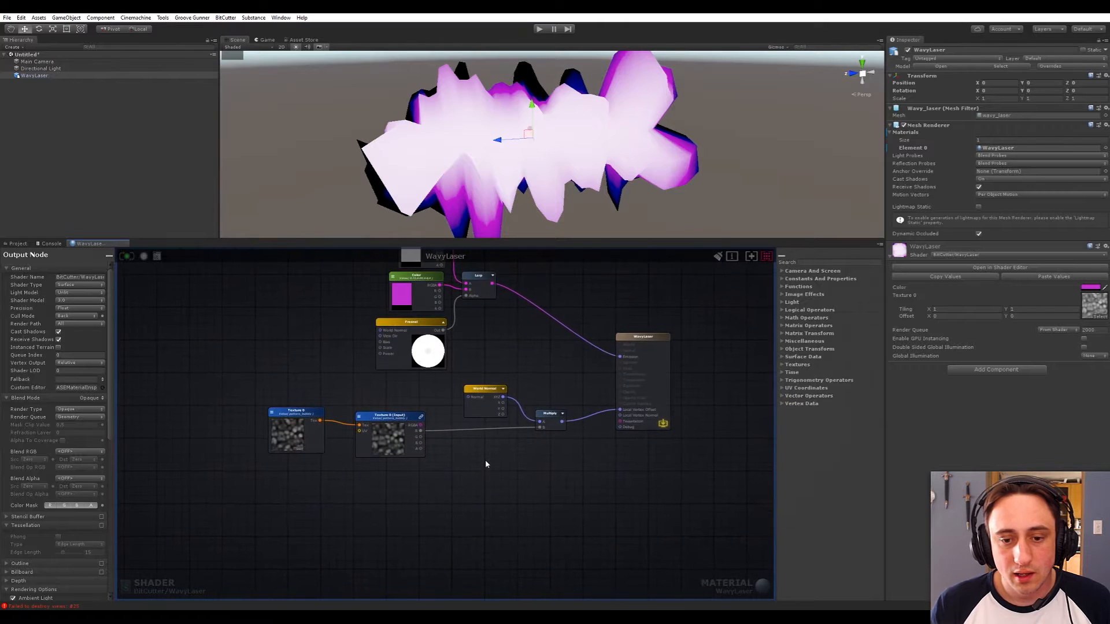
# - Add a Float node below the World Normal node and connect it to the Multiply node's C input
pyautogui.scroll(2, 486, 461)
pyautogui.press('space')
pyautogui.write('mult')
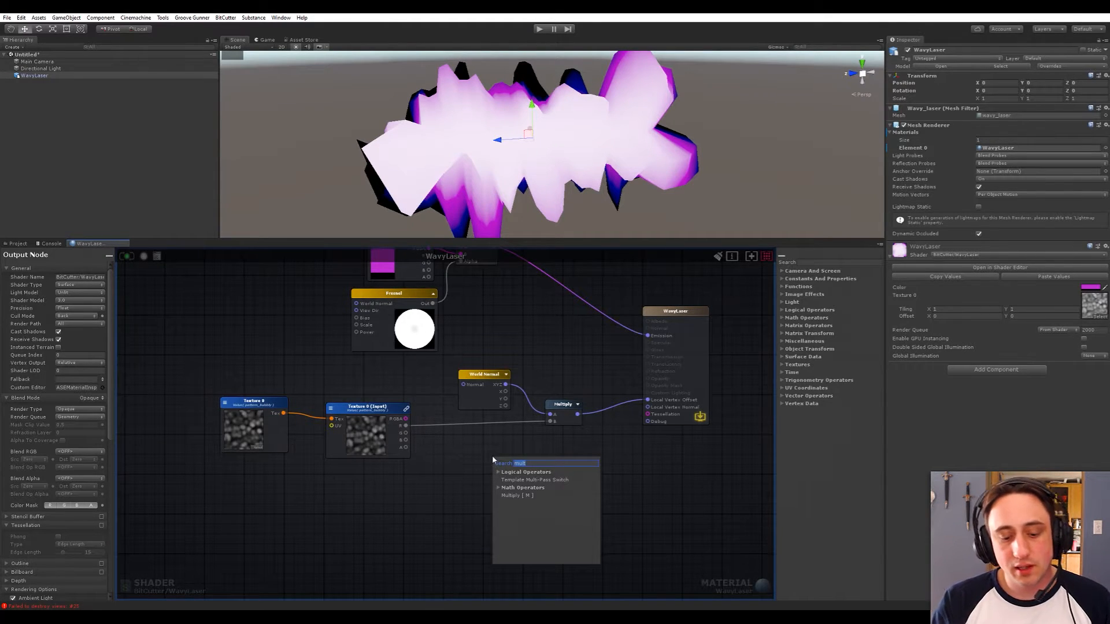
pyautogui.write('fl')
pyautogui.press('Return')
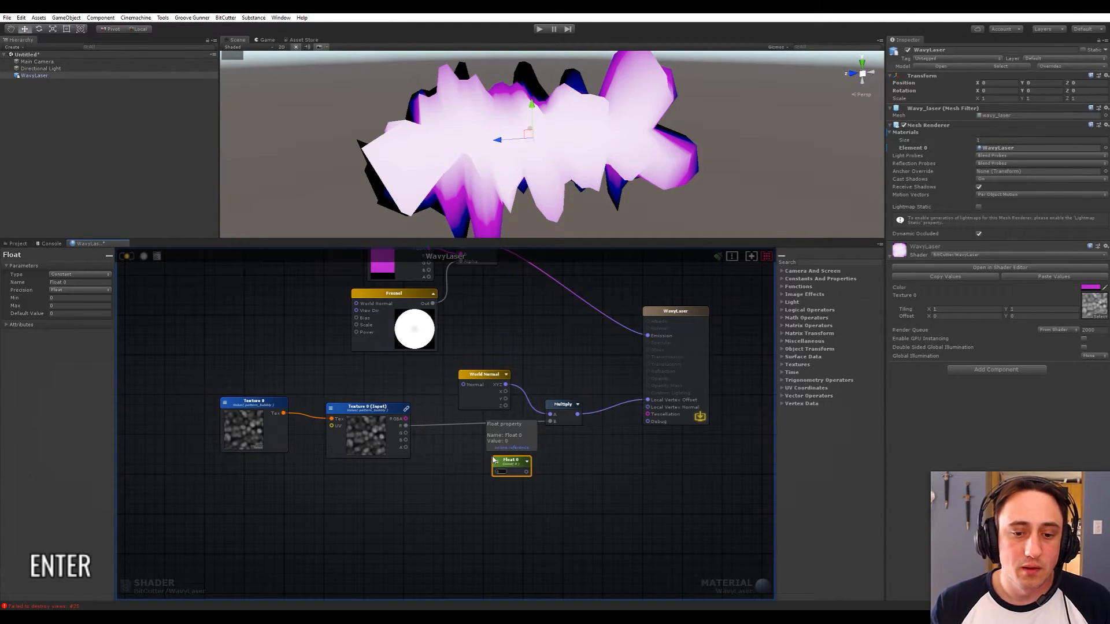
pyautogui.moveTo(521, 470); pyautogui.dragTo(550, 428)
pyautogui.scroll(2, 554, 475)
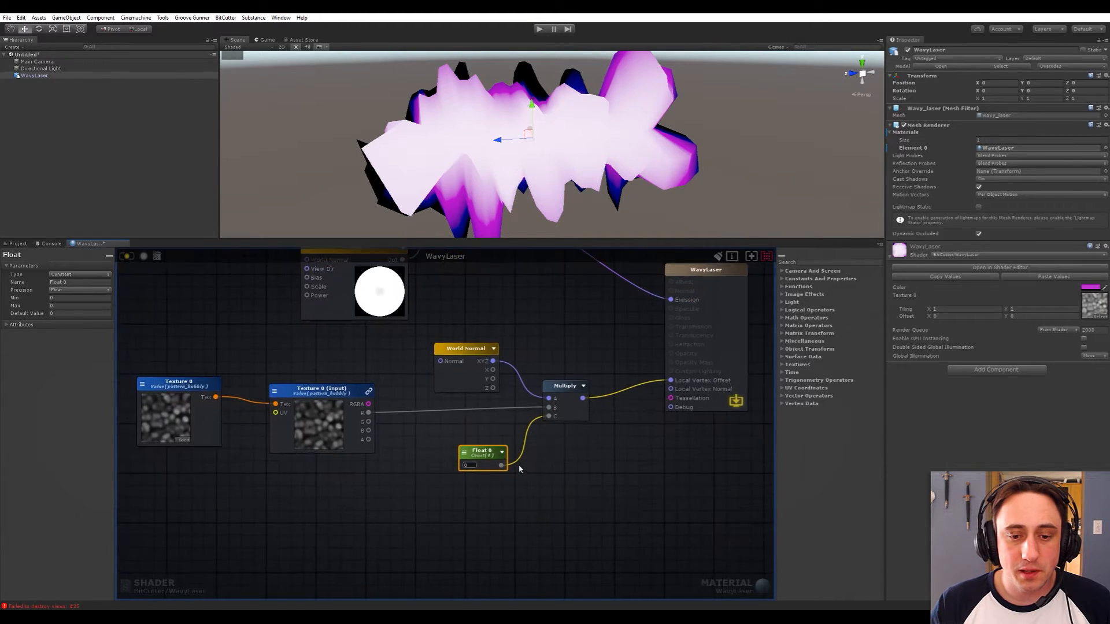
# - Turn the Float node into a Property and name it "Vertex Power"
pyautogui.click(48, 273)
pyautogui.click(69, 282)
pyautogui.click(68, 283)
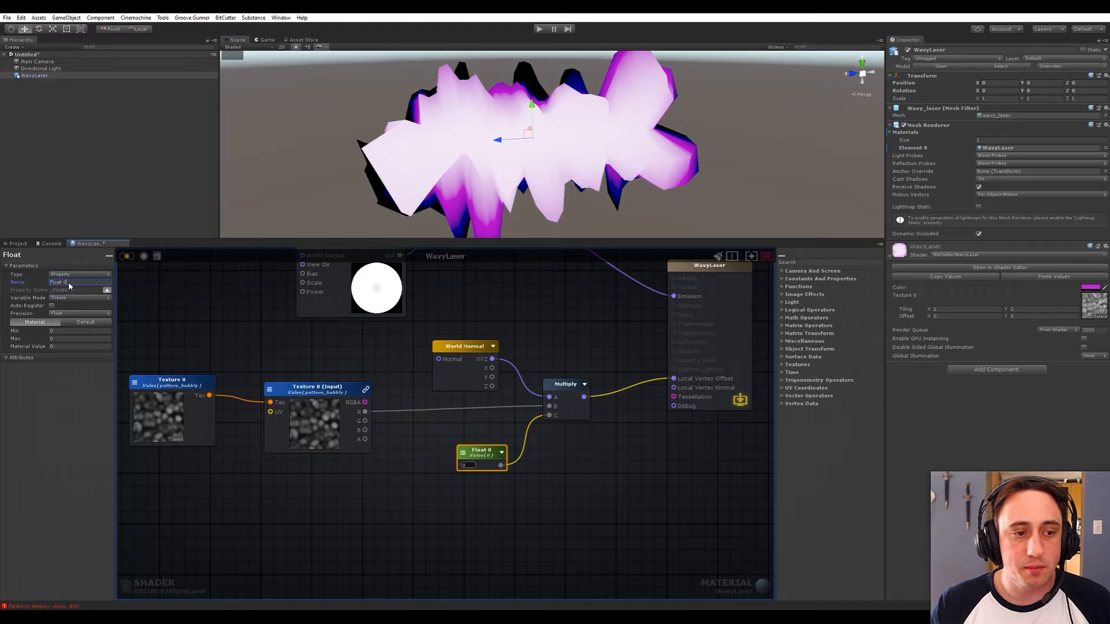
pyautogui.doubleClick(70, 283)
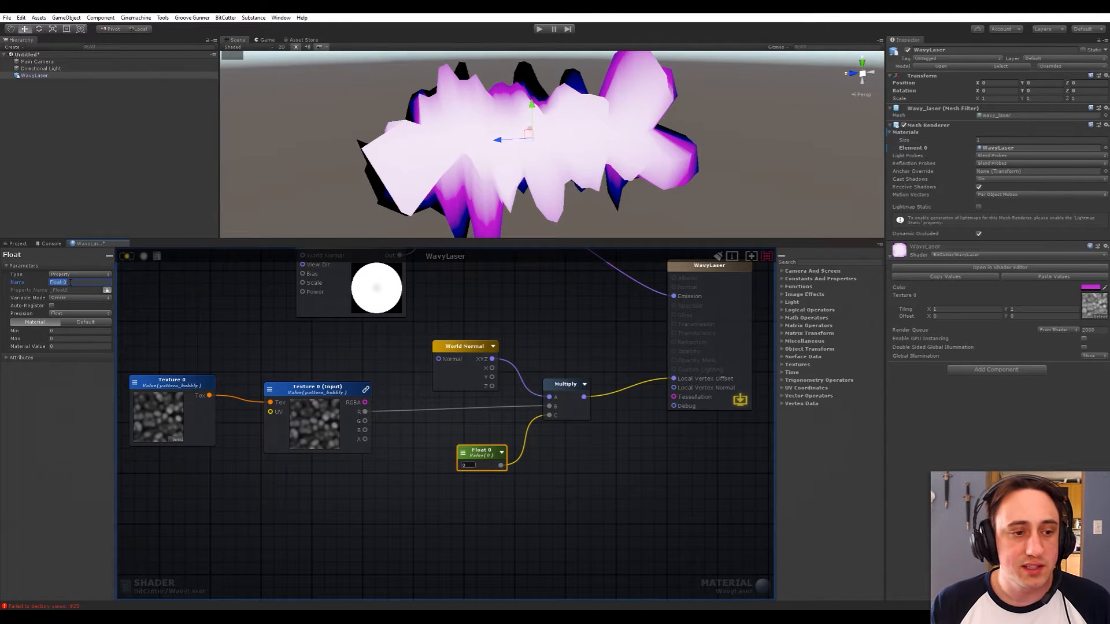
pyautogui.write('Verte')
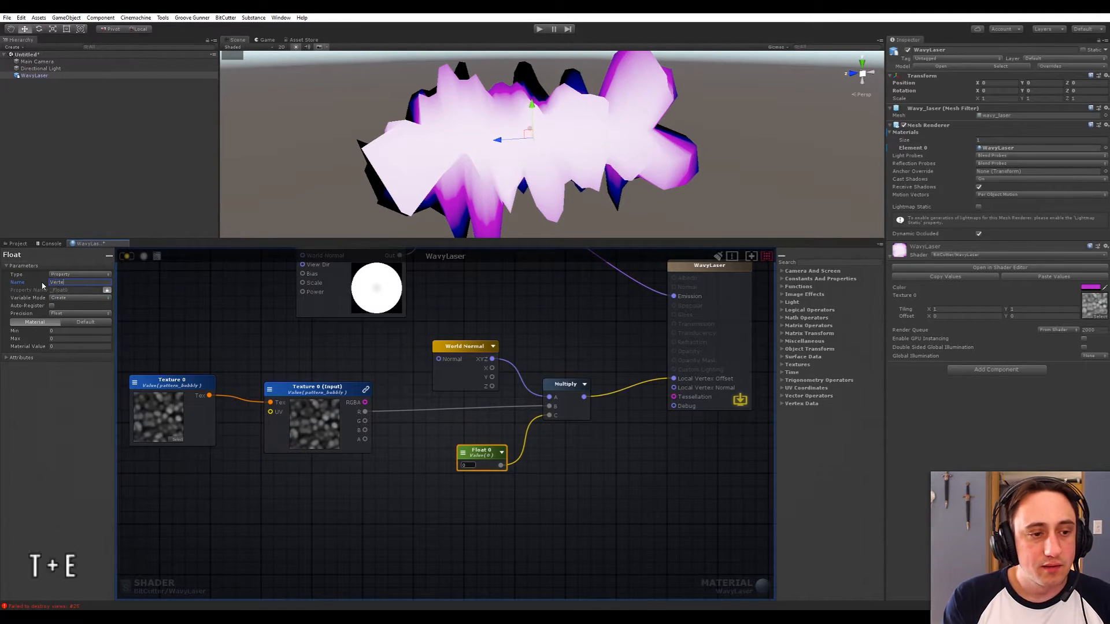
pyautogui.write('x Power')
pyautogui.press('Return')
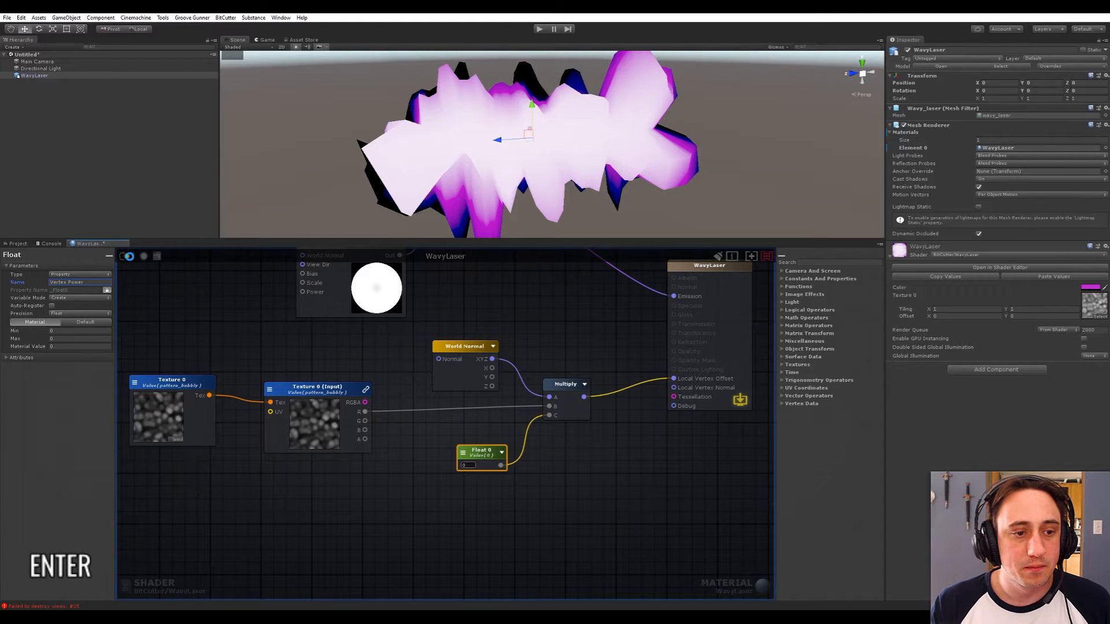
# - Try Vertex Power values of 2, 1 and 0.2 on the laser's displacement
pyautogui.click(463, 466)
pyautogui.write('2')
pyautogui.press('Return')
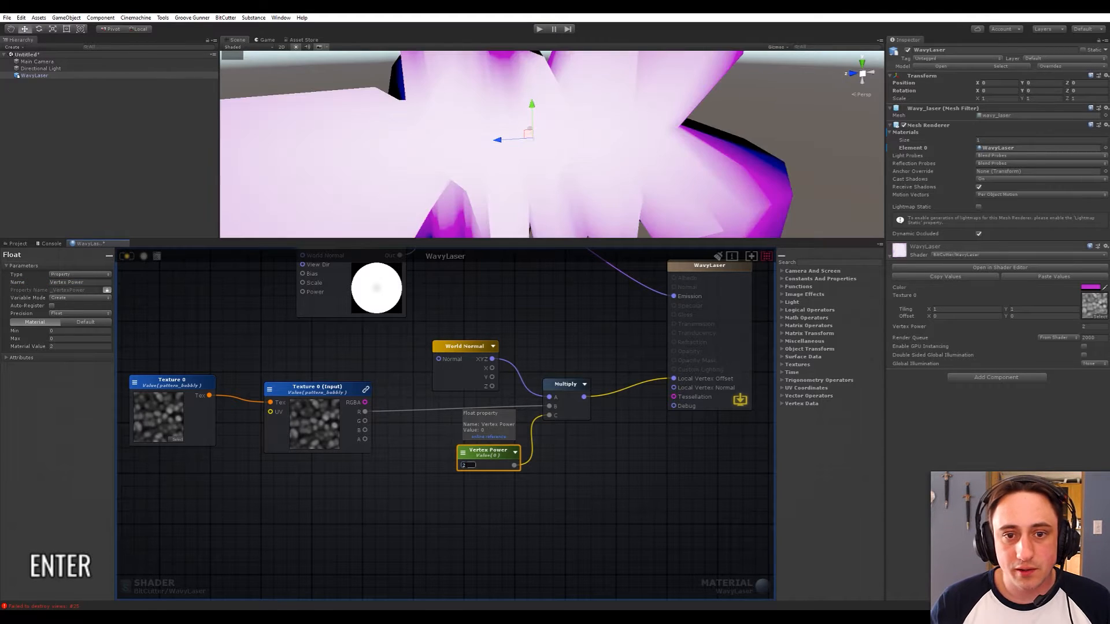
pyautogui.write('1')
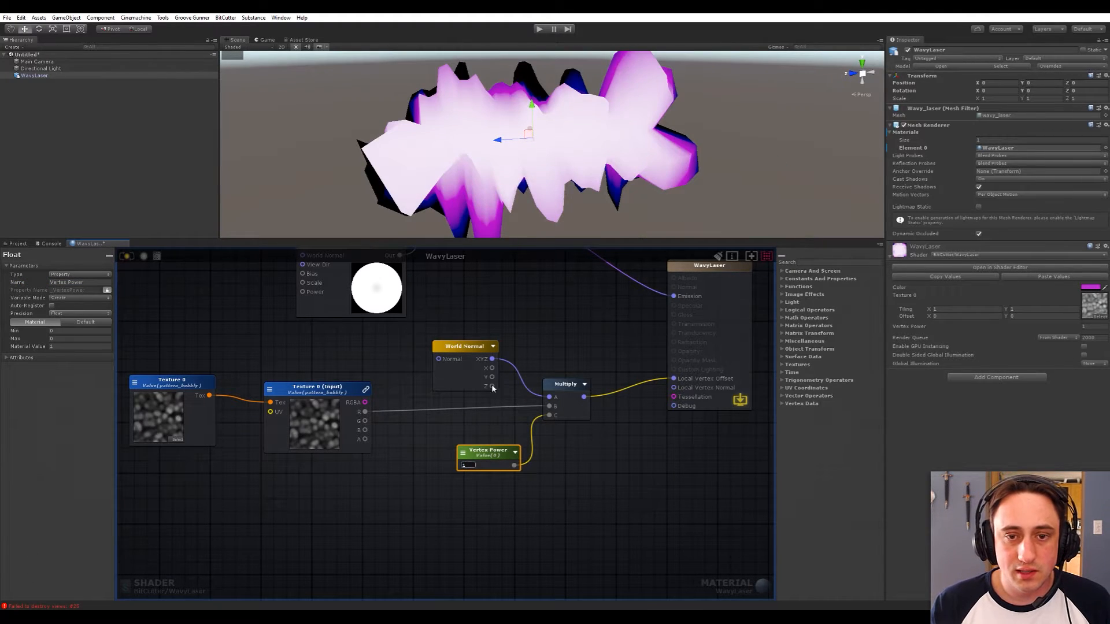
pyautogui.scroll(-3, 480, 479)
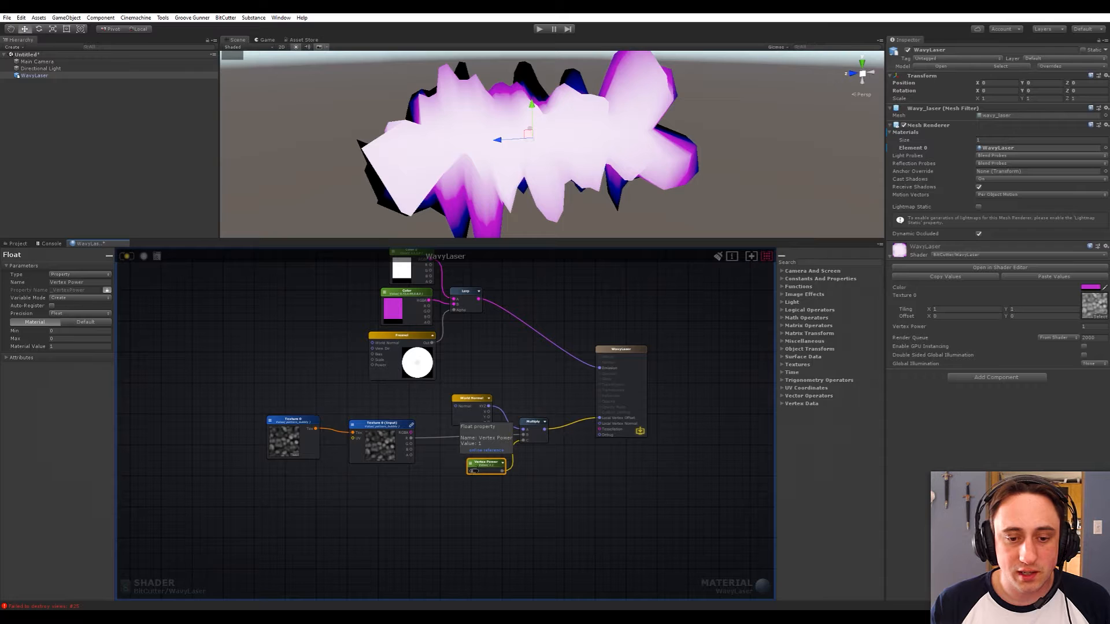
pyautogui.write('0.2')
pyautogui.press('Return')
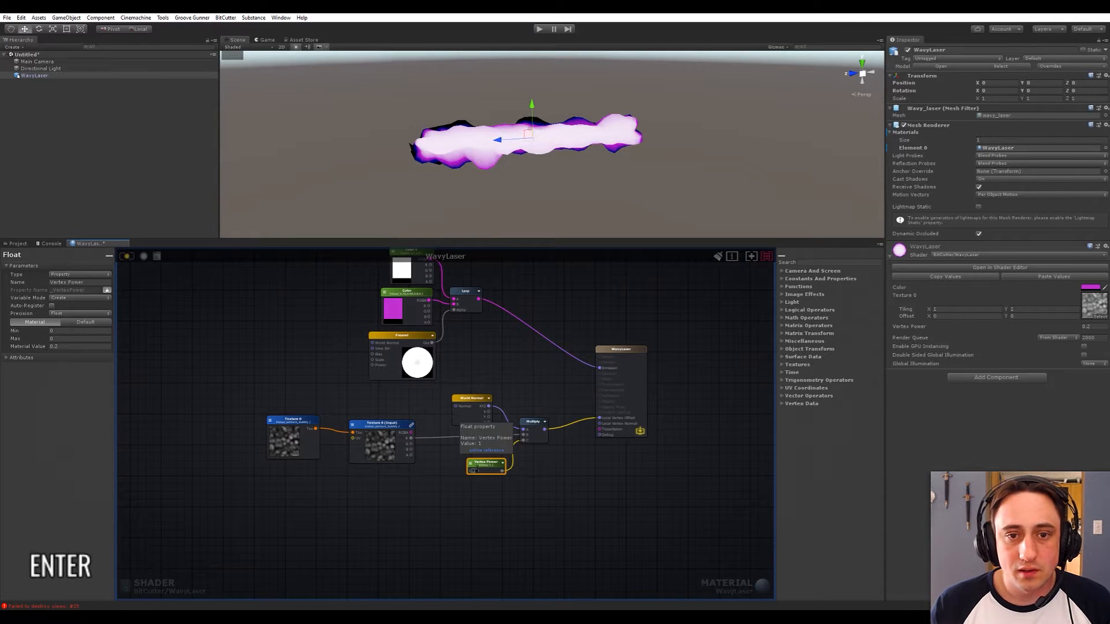
# - Set Vertex Power to 0.03 and inspect the displaced laser mesh in the scene
pyautogui.scroll(3, 563, 421)
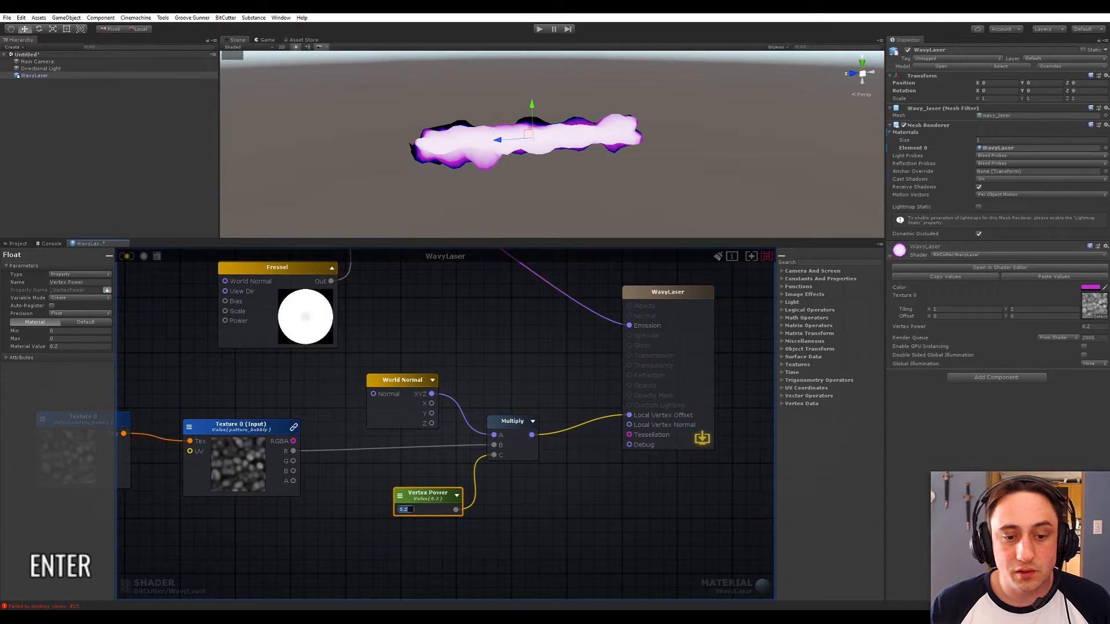
pyautogui.write('0.02')
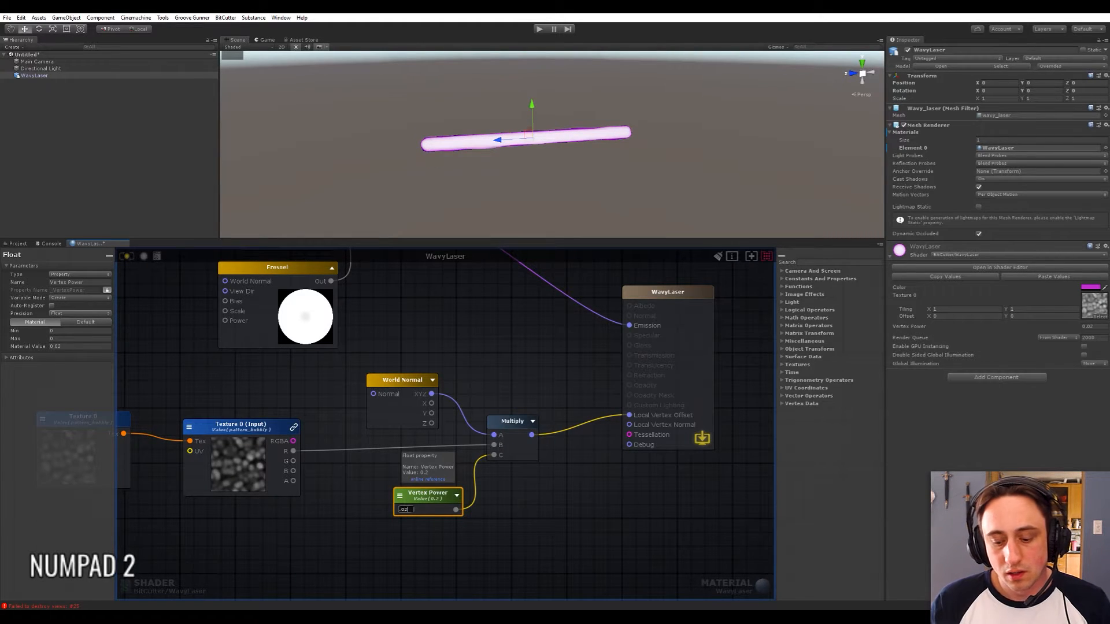
pyautogui.press('BackSpace')
pyautogui.write('3')
pyautogui.press('Return')
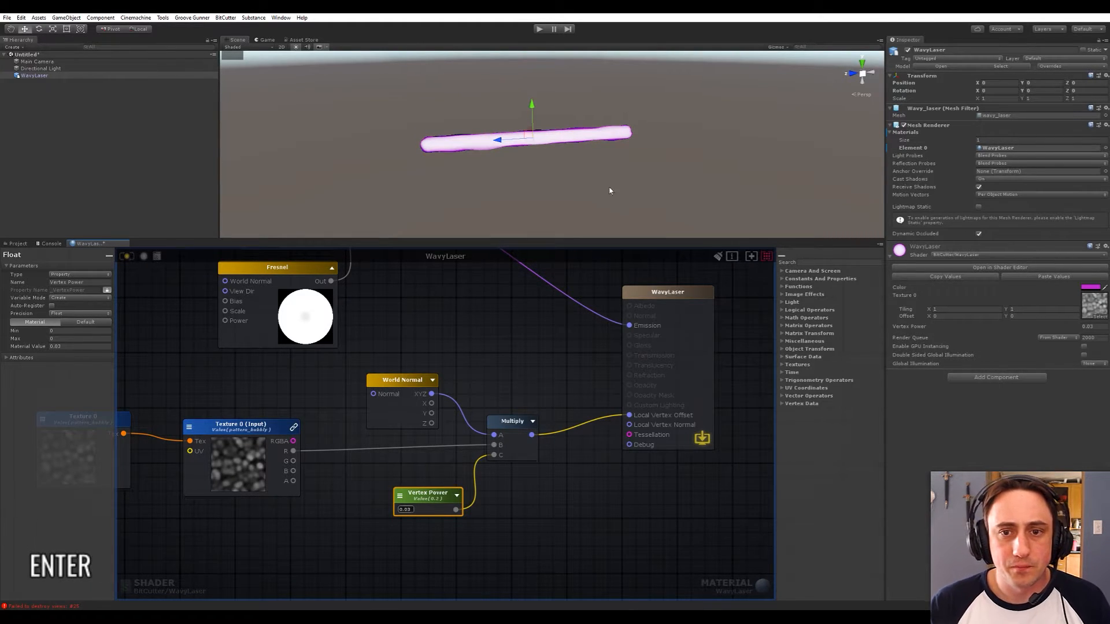
pyautogui.keyDown('alt'); pyautogui.moveTo(538, 148); pyautogui.dragTo(615, 118); pyautogui.keyUp('alt')
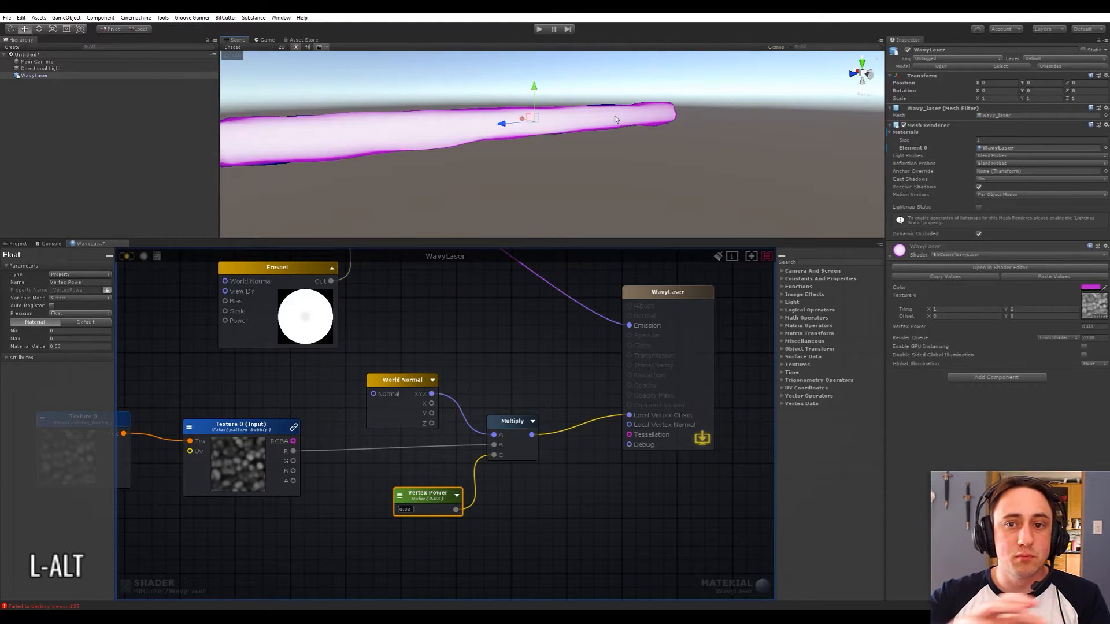
pyautogui.scroll(-10, 614, 115)
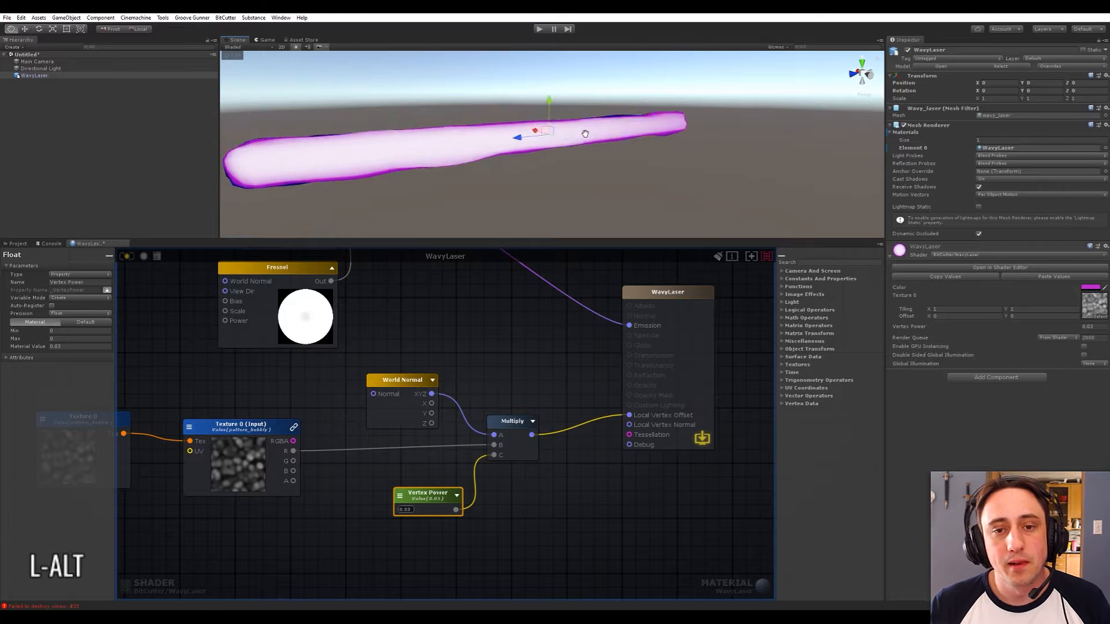
pyautogui.keyDown('alt'); pyautogui.moveTo(615, 124); pyautogui.dragTo(607, 147); pyautogui.keyUp('alt')
pyautogui.scroll(4, 593, 149)
# - Move the Texture 0 node and its texture sample node farther away from the Multiply node
pyautogui.click(360, 520)
pyautogui.moveTo(359, 520); pyautogui.dragTo(554, 465, button='middle')
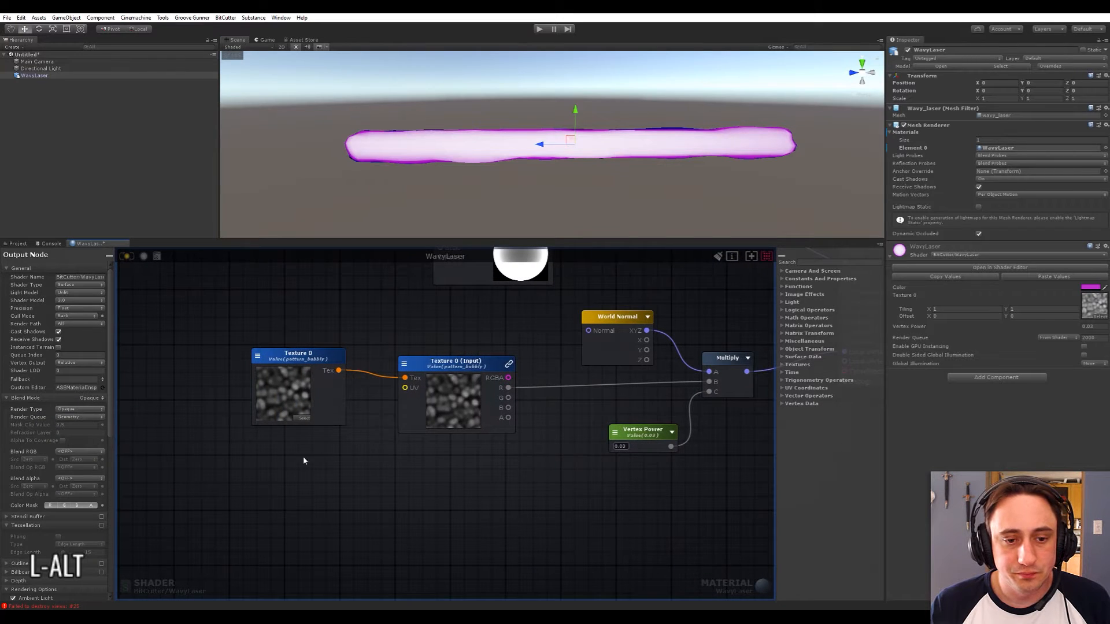
pyautogui.moveTo(303, 460); pyautogui.dragTo(371, 346)
pyautogui.click(379, 448)
pyautogui.moveTo(379, 448); pyautogui.dragTo(407, 461, button='middle')
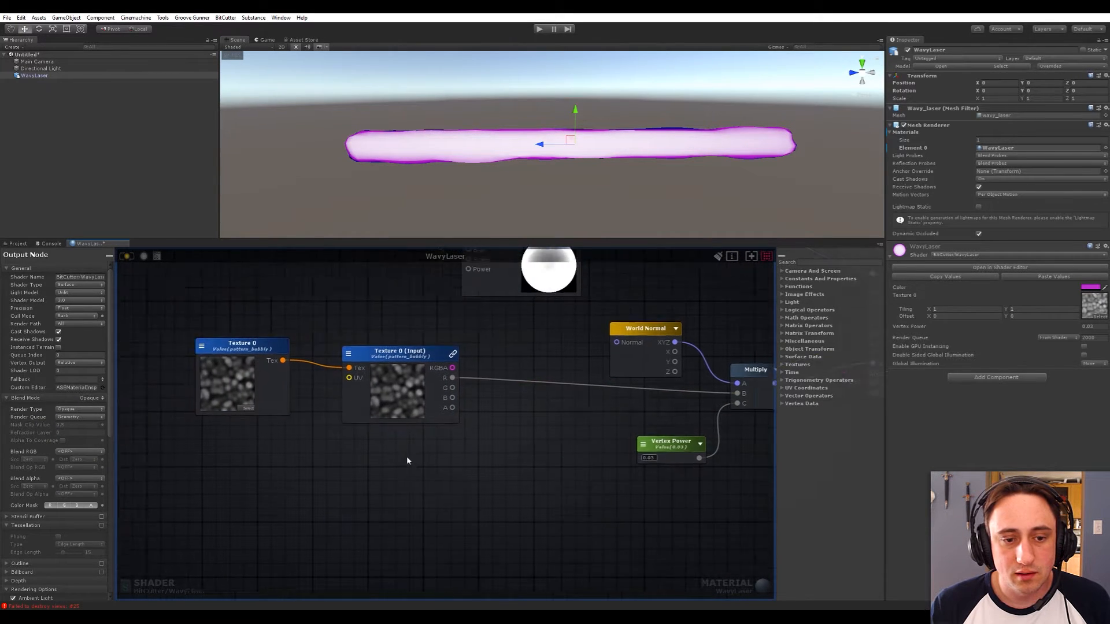
pyautogui.scroll(-3, 428, 468)
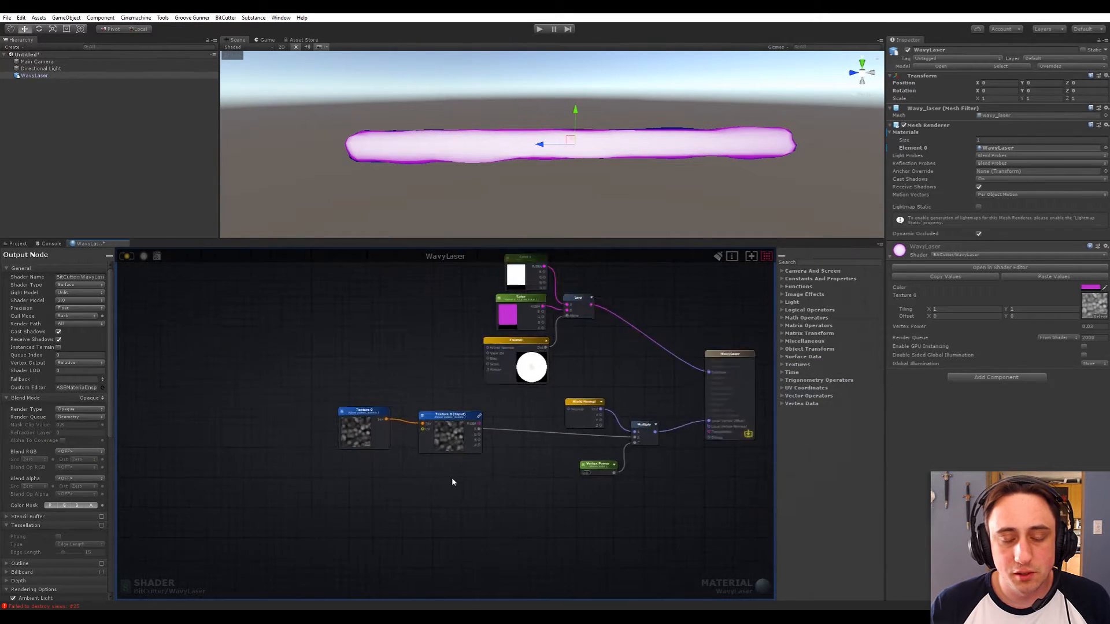
# - Add a Texture Coordinates node below the Texture 0 node
pyautogui.rightClick(376, 465)
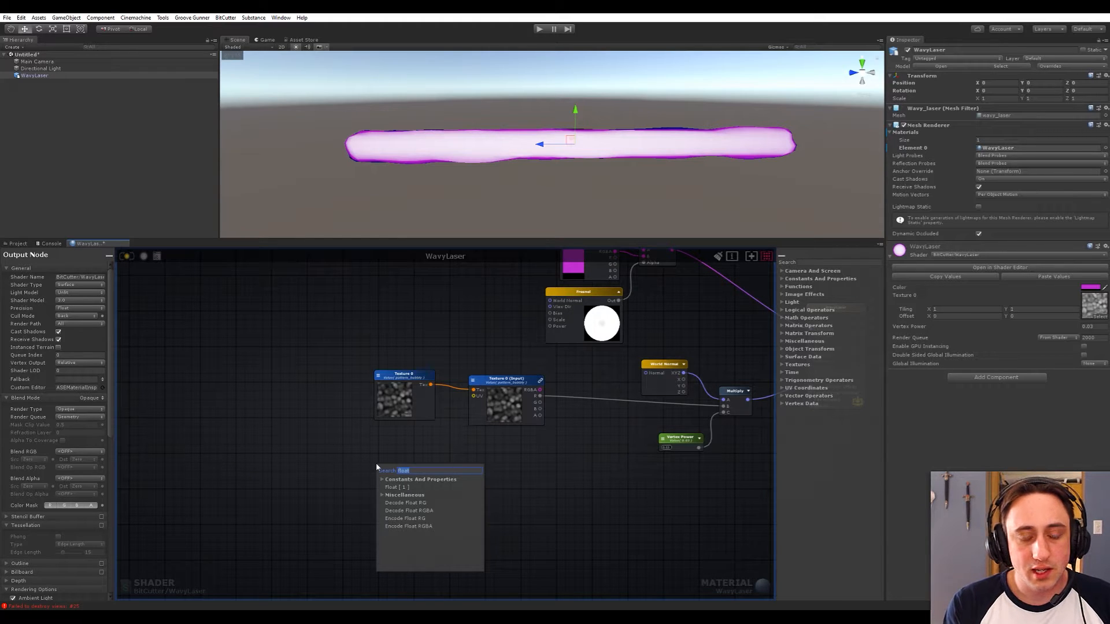
pyautogui.write('uv')
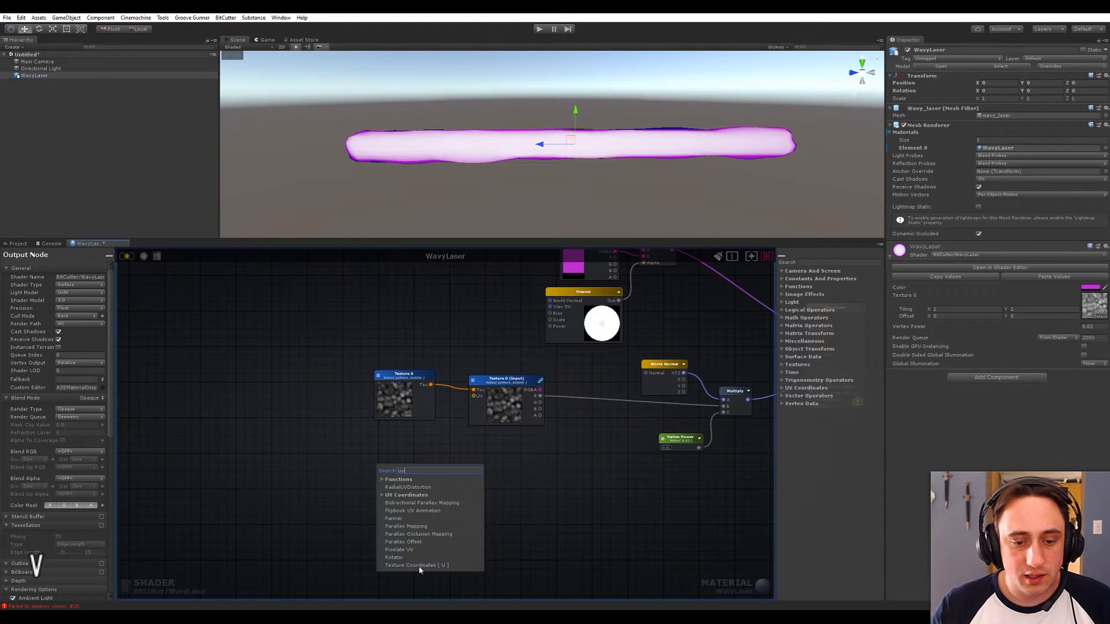
pyautogui.click(393, 566)
pyautogui.moveTo(403, 470); pyautogui.dragTo(367, 468)
# - Add a Panner beside Texture Coordinates, wiring the coordinates' UV output into it and its output into the texture sample's UV input
pyautogui.click(454, 477)
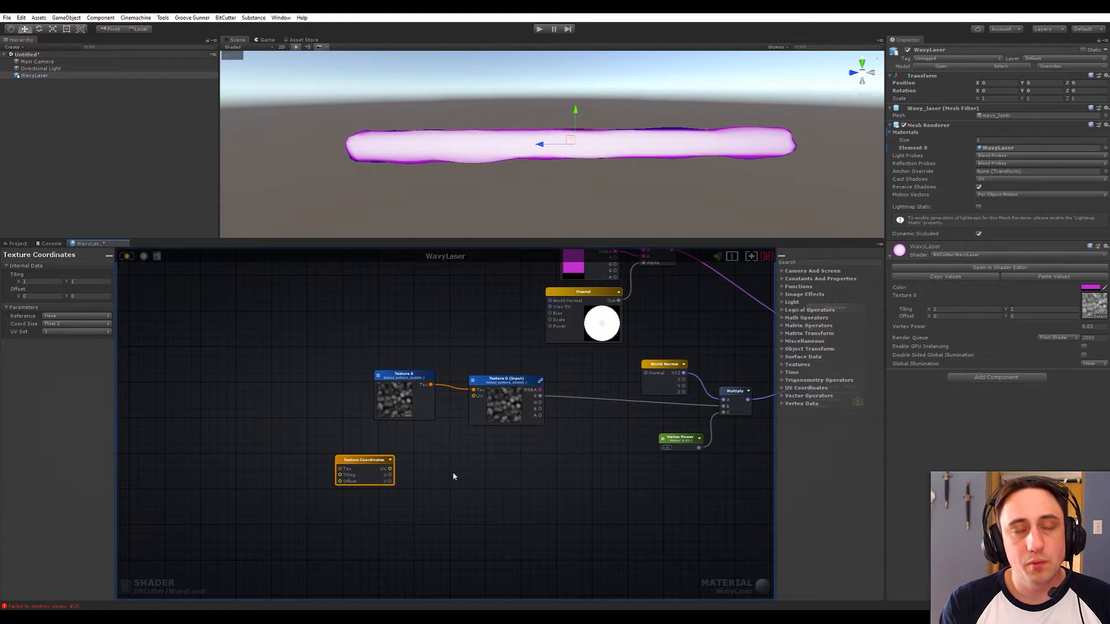
pyautogui.press('space')
pyautogui.write('pann')
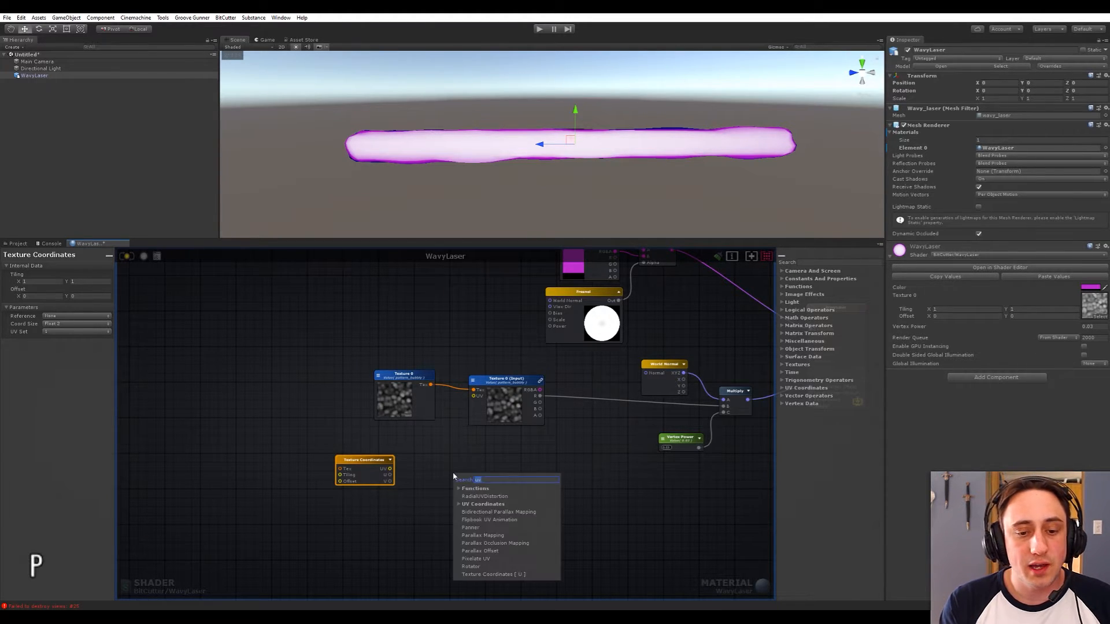
pyautogui.click(469, 495)
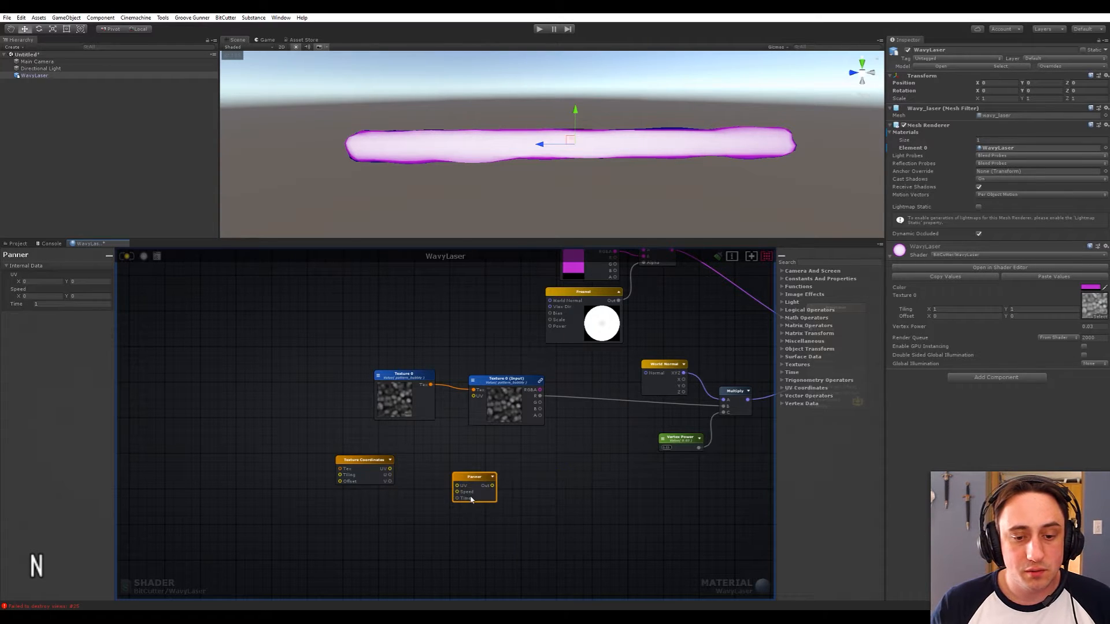
pyautogui.moveTo(474, 473); pyautogui.dragTo(473, 396)
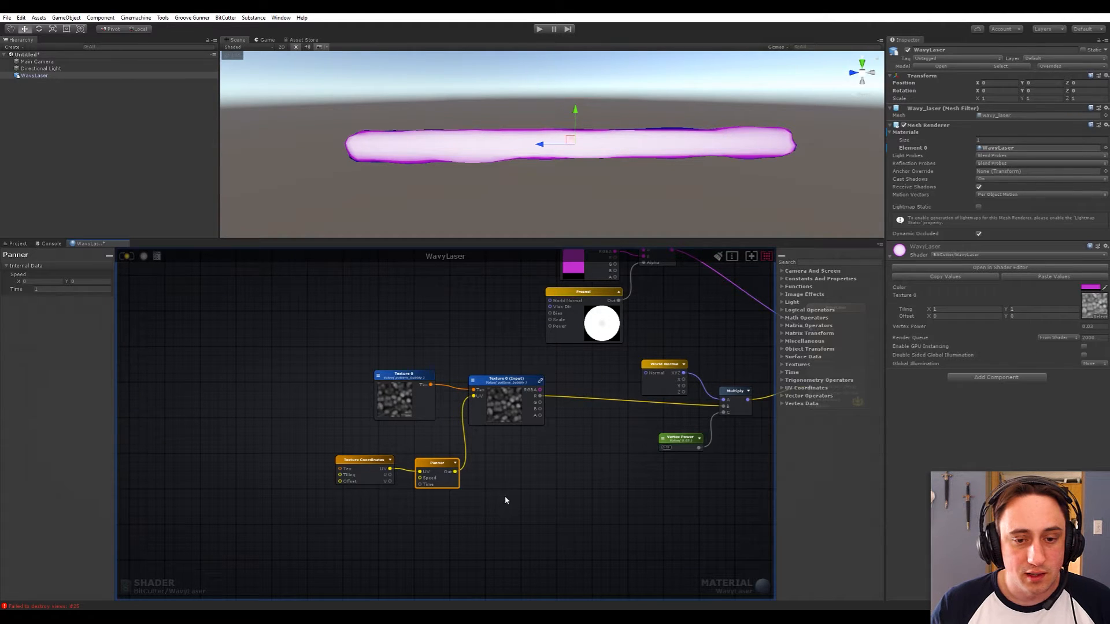
pyautogui.click(325, 520)
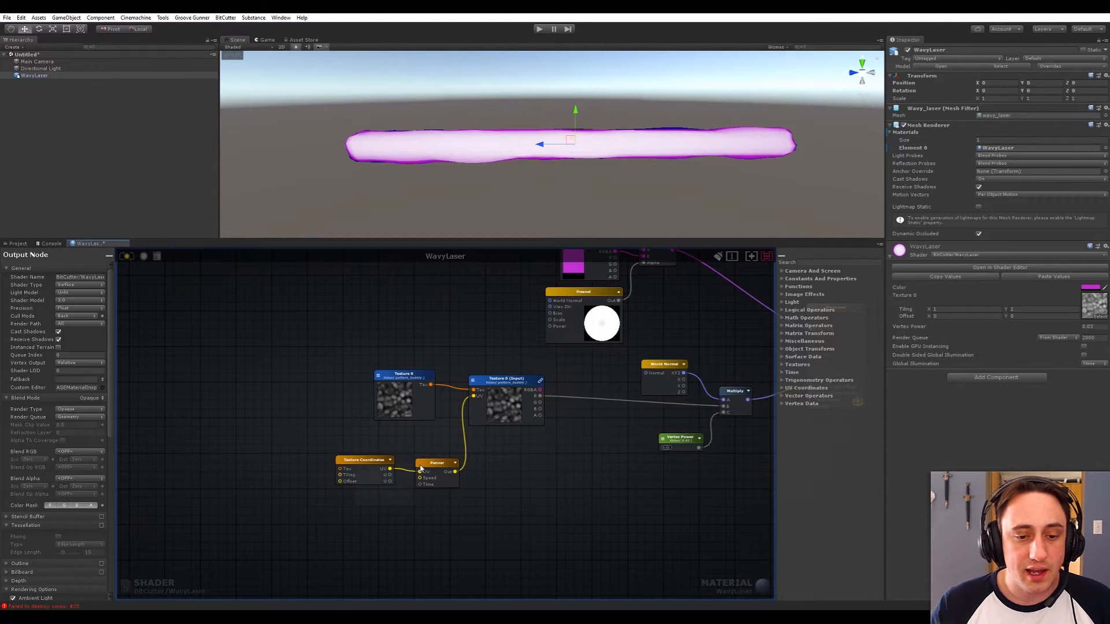
pyautogui.click(427, 464)
pyautogui.moveTo(426, 464); pyautogui.dragTo(419, 460)
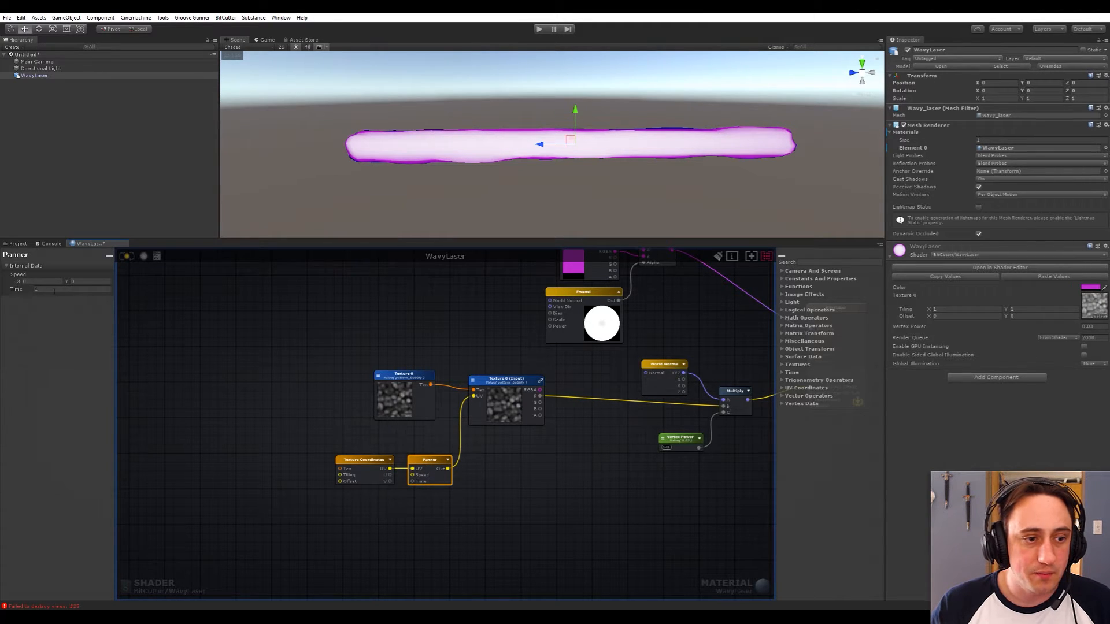
# - Switch to Maya to examine the wavy_laser mesh's UV layout for the panning direction and return to the shader graph
pyautogui.click(41, 281)
pyautogui.press('Tab')
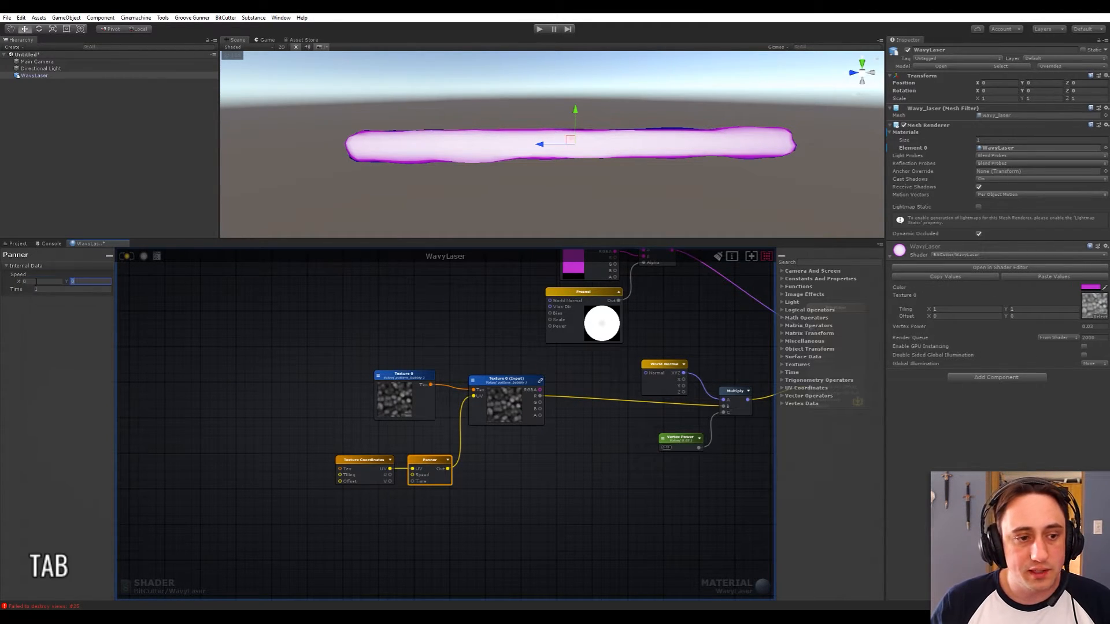
pyautogui.click(36, 281)
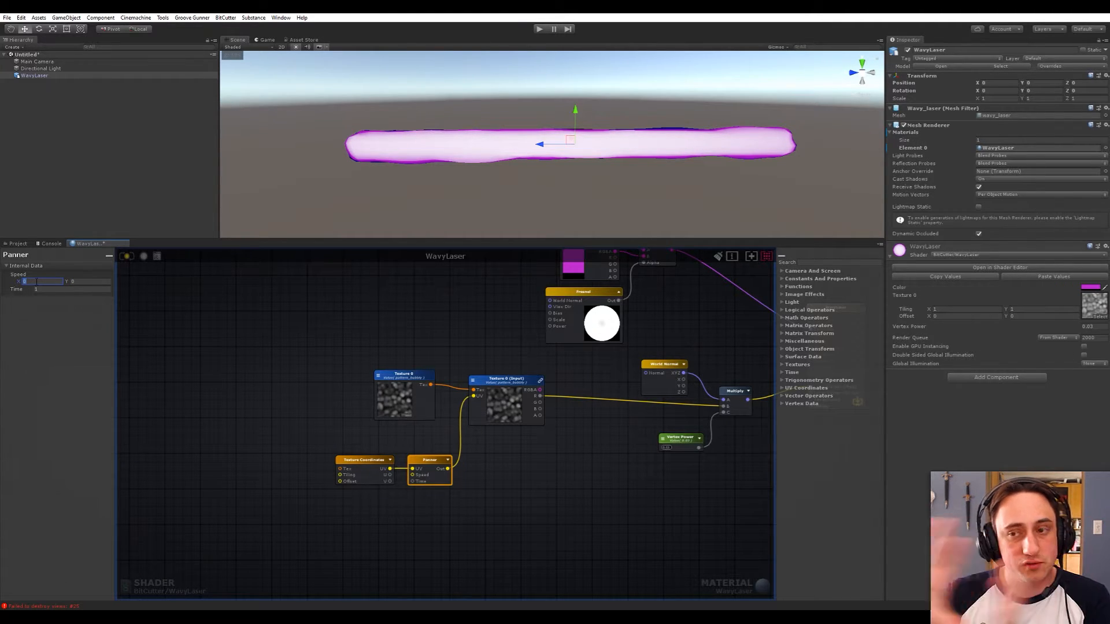
pyautogui.hotkey('alt', 'Tab')
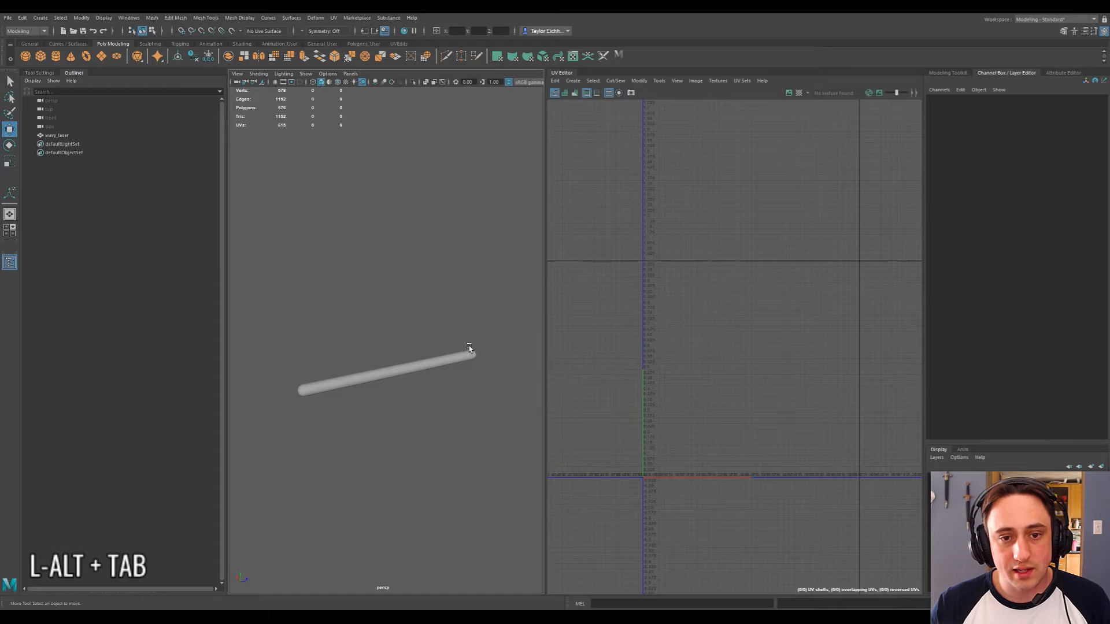
pyautogui.click(382, 378)
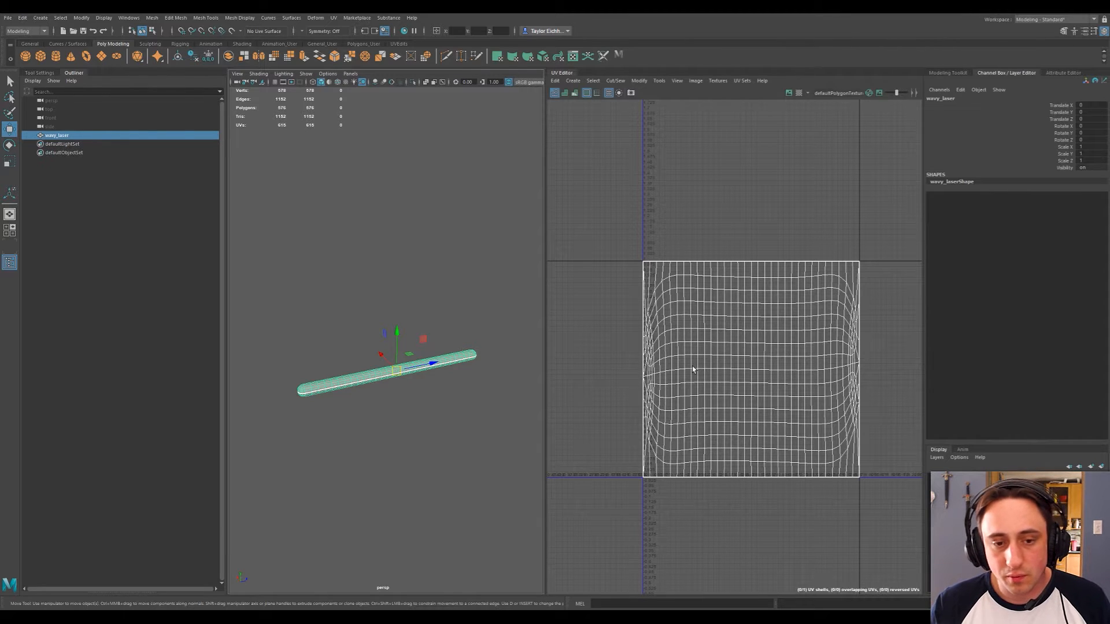
pyautogui.hotkey('alt', 'Tab')
pyautogui.click(512, 480)
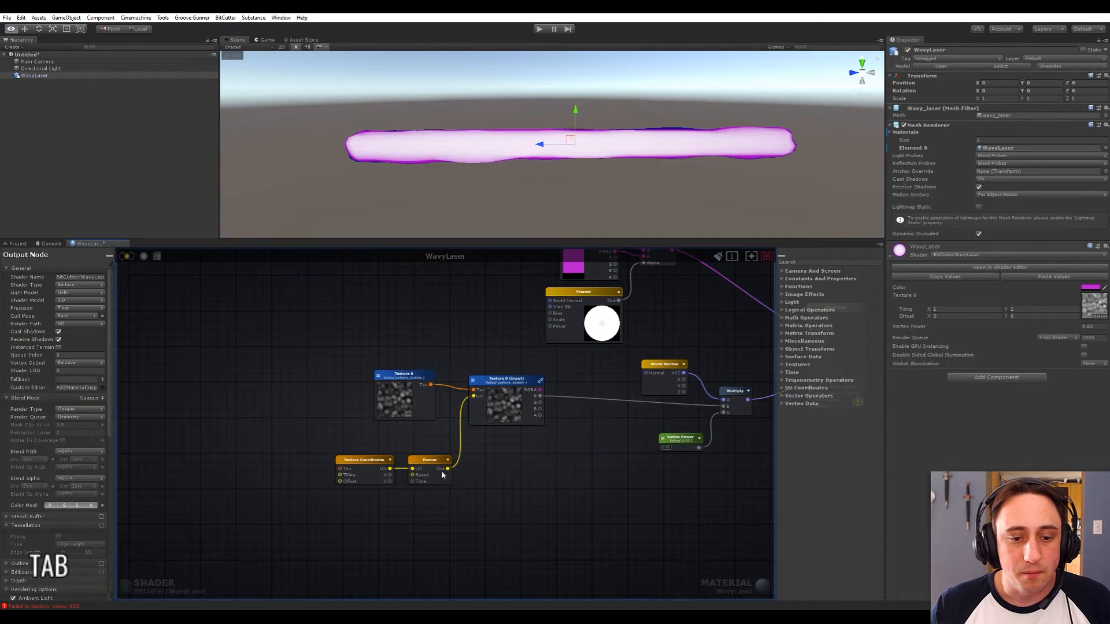
# - Set the Panner's X speed to 0.4, update the shader and view the laser's animation in the scene
pyautogui.click(442, 470)
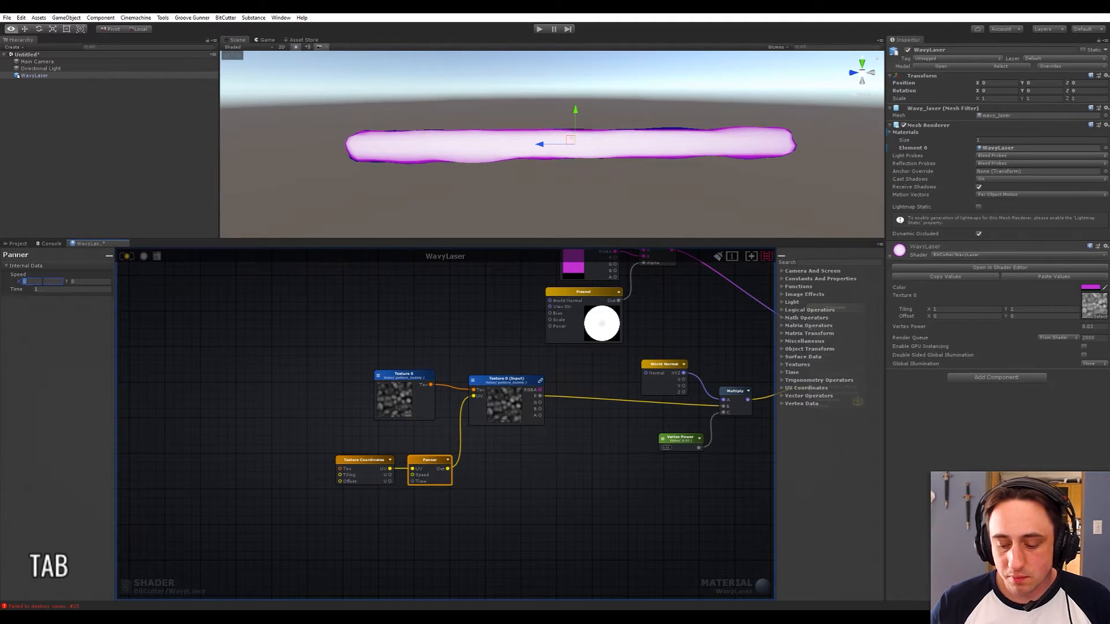
pyautogui.write('0.4')
pyautogui.press('Return')
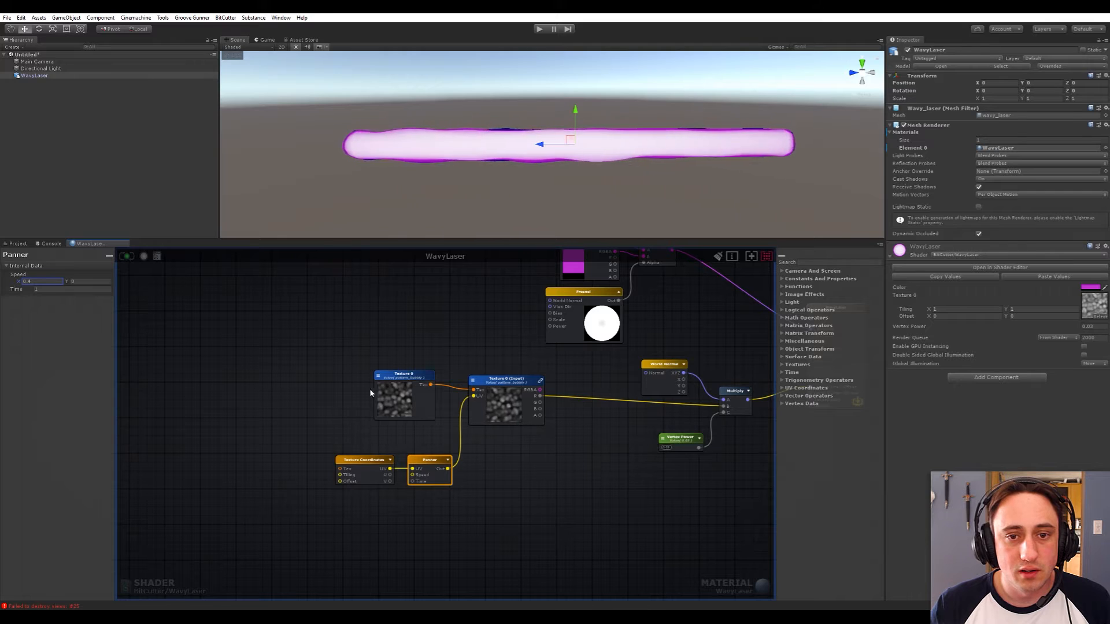
pyautogui.scroll(-3, 564, 173)
pyautogui.keyDown('alt'); pyautogui.moveTo(495, 173); pyautogui.dragTo(519, 179); pyautogui.keyUp('alt')
pyautogui.scroll(5, 509, 174)
pyautogui.scroll(-5, 513, 187)
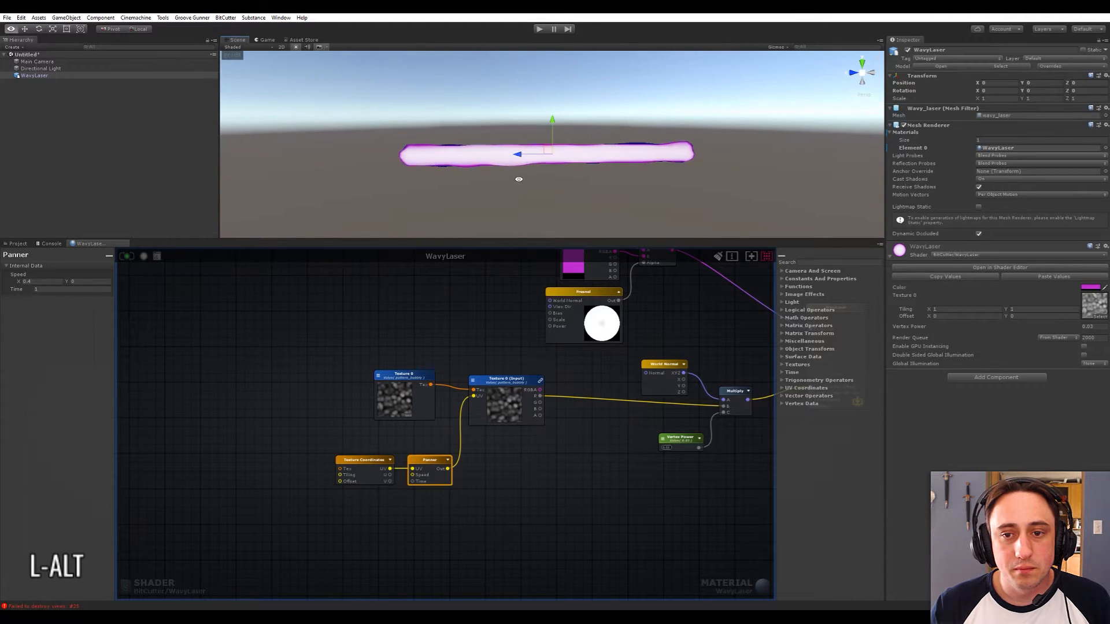
# - Move the Texture Coordinates node farther from the Panner and add a Float node below it
pyautogui.click(461, 355)
pyautogui.moveTo(364, 470); pyautogui.dragTo(340, 455)
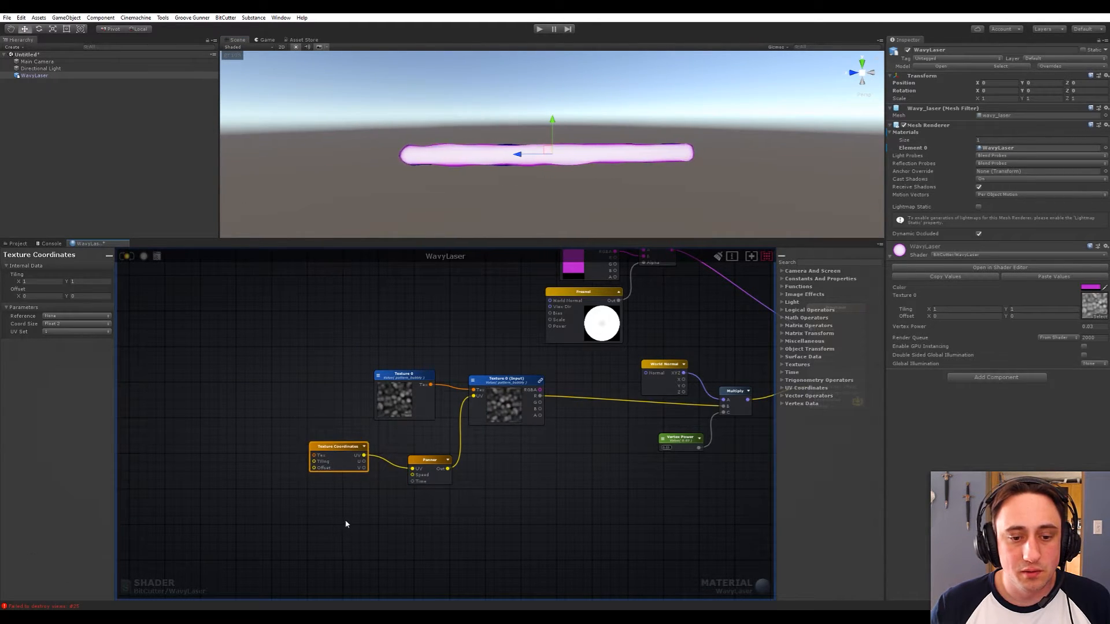
pyautogui.moveTo(347, 526); pyautogui.dragTo(384, 506, button='middle')
pyautogui.click(317, 503)
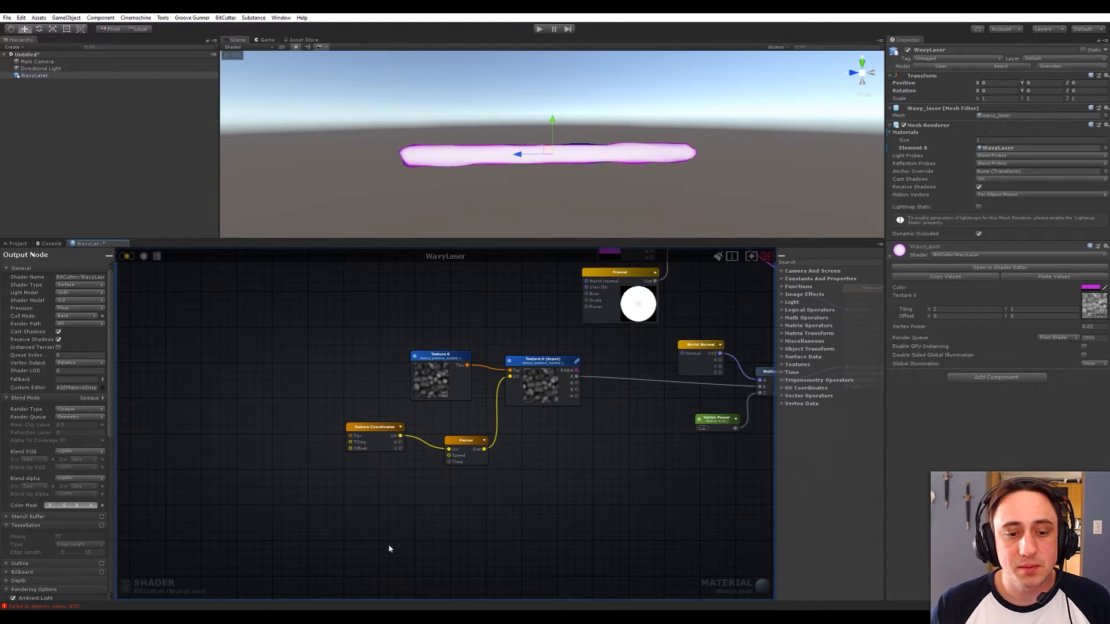
pyautogui.press('space')
pyautogui.write('float')
pyautogui.press('Return')
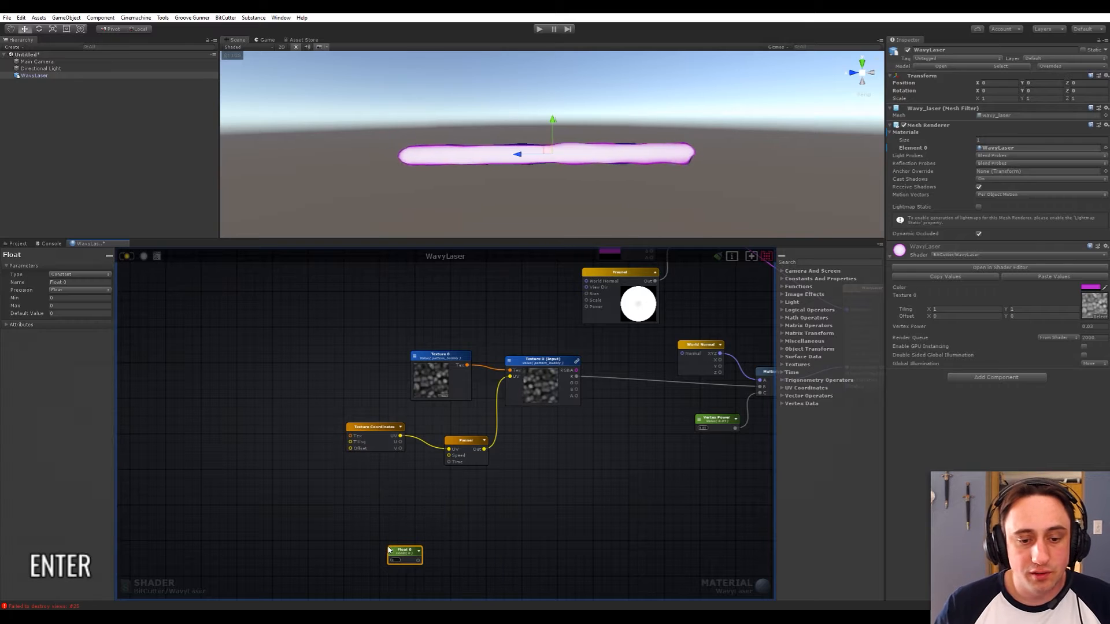
pyautogui.moveTo(387, 546); pyautogui.dragTo(329, 479)
# - Add a second Float node and place it directly beneath the first one
pyautogui.click(347, 527)
pyautogui.press('space')
pyautogui.write('f')
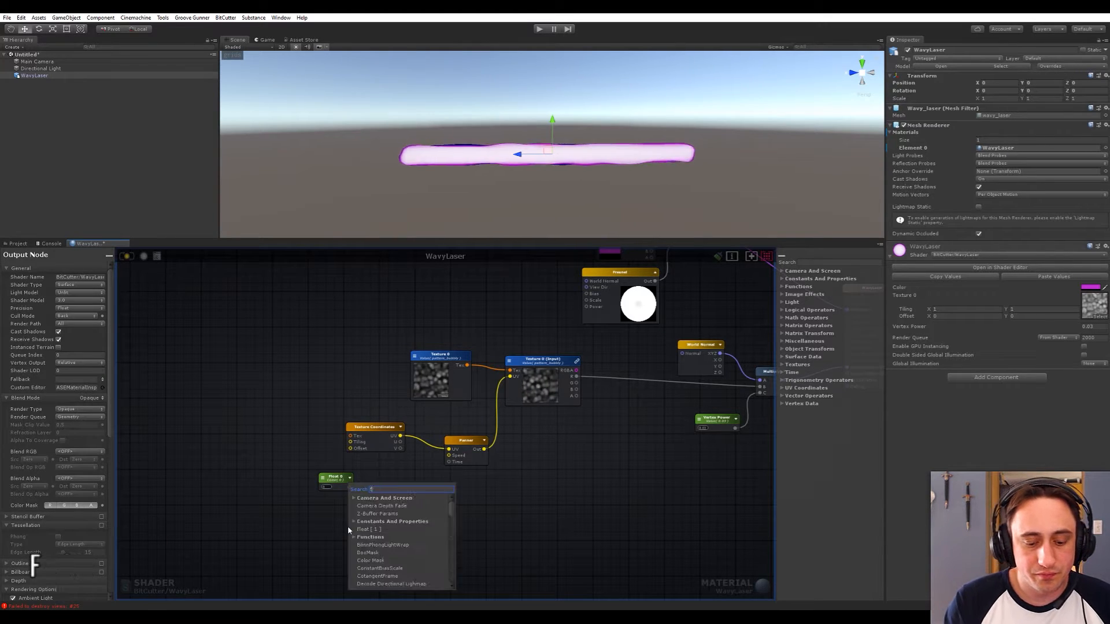
pyautogui.click(359, 530)
pyautogui.press('Return')
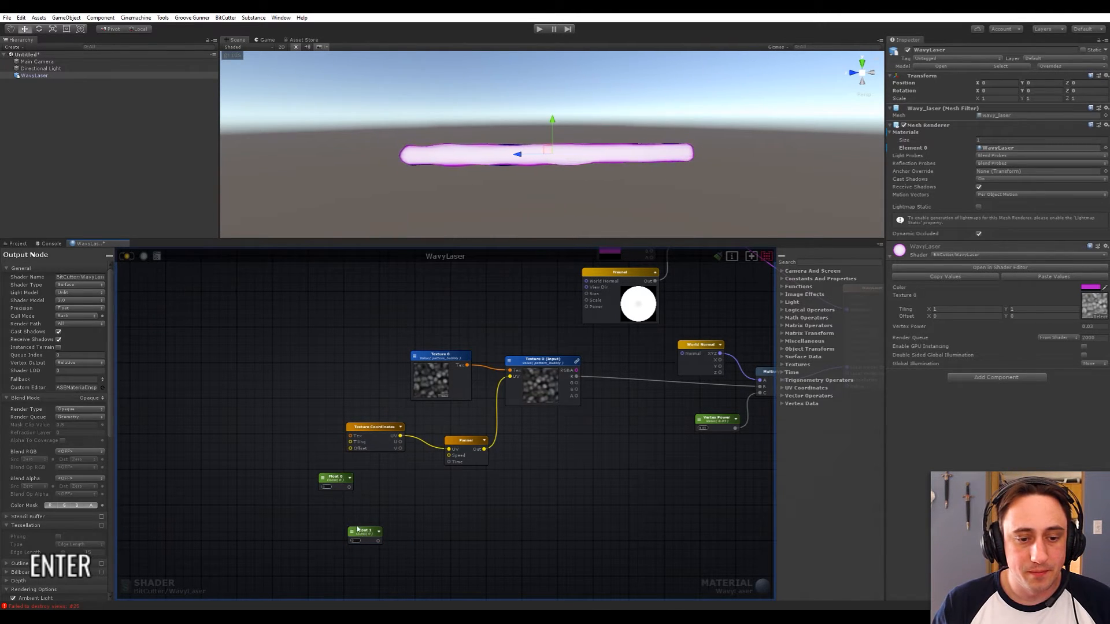
pyautogui.moveTo(359, 529); pyautogui.dragTo(331, 503)
pyautogui.click(337, 487)
pyautogui.click(396, 483)
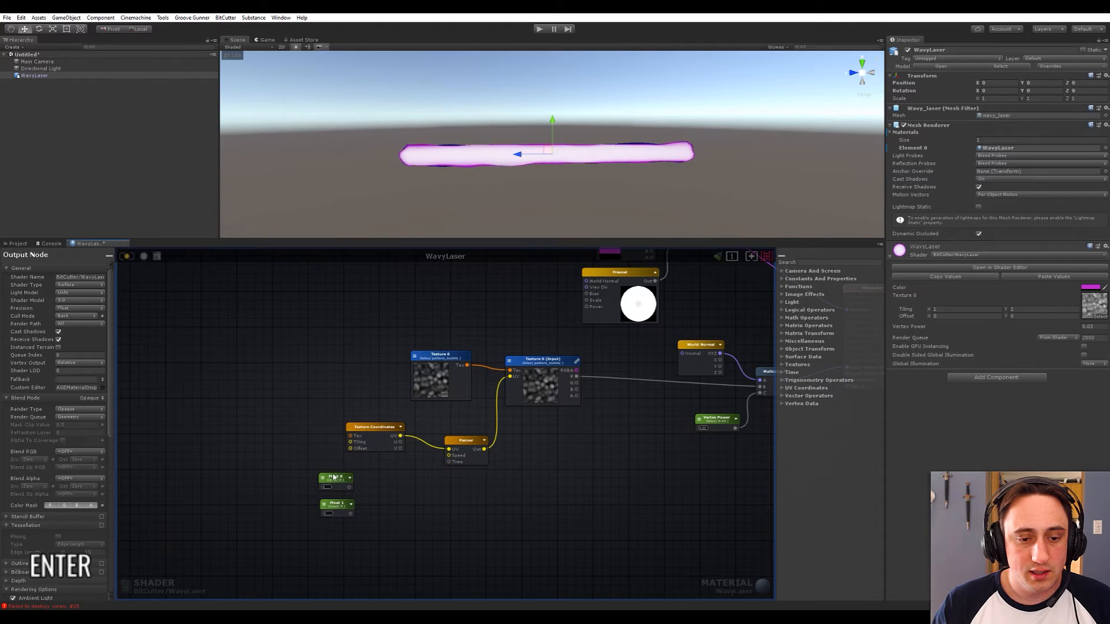
# - Turn the upper Float node into a material property named Speed X
pyautogui.click(335, 478)
pyautogui.click(79, 275)
pyautogui.click(61, 282)
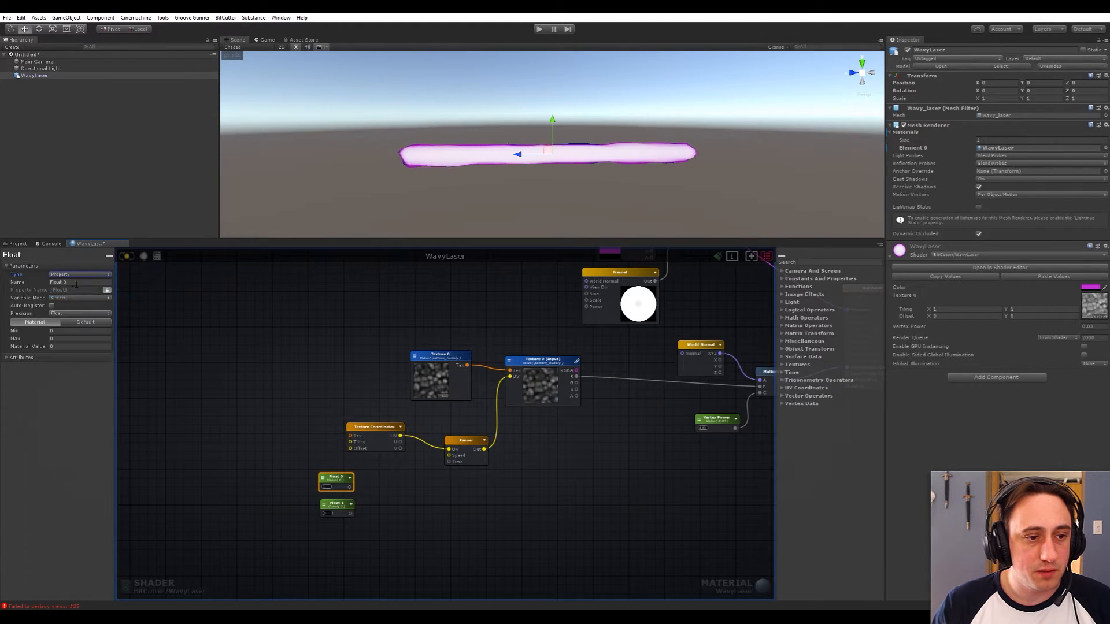
pyautogui.write('Speed X')
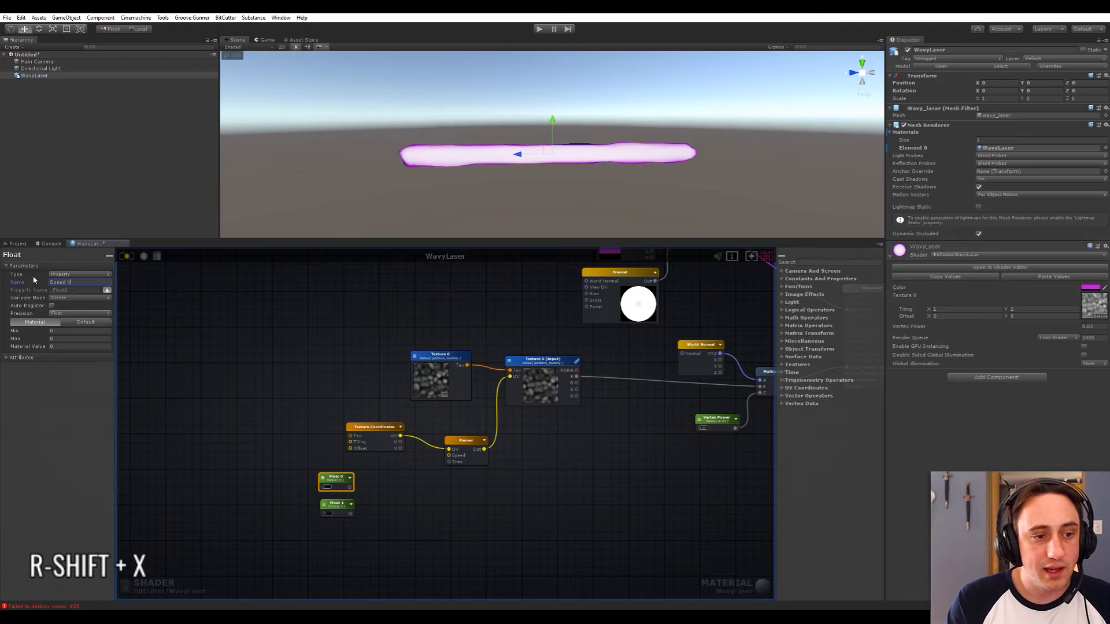
pyautogui.press('Return')
# - Turn the lower Float node into a material property named Speed Y
pyautogui.click(331, 506)
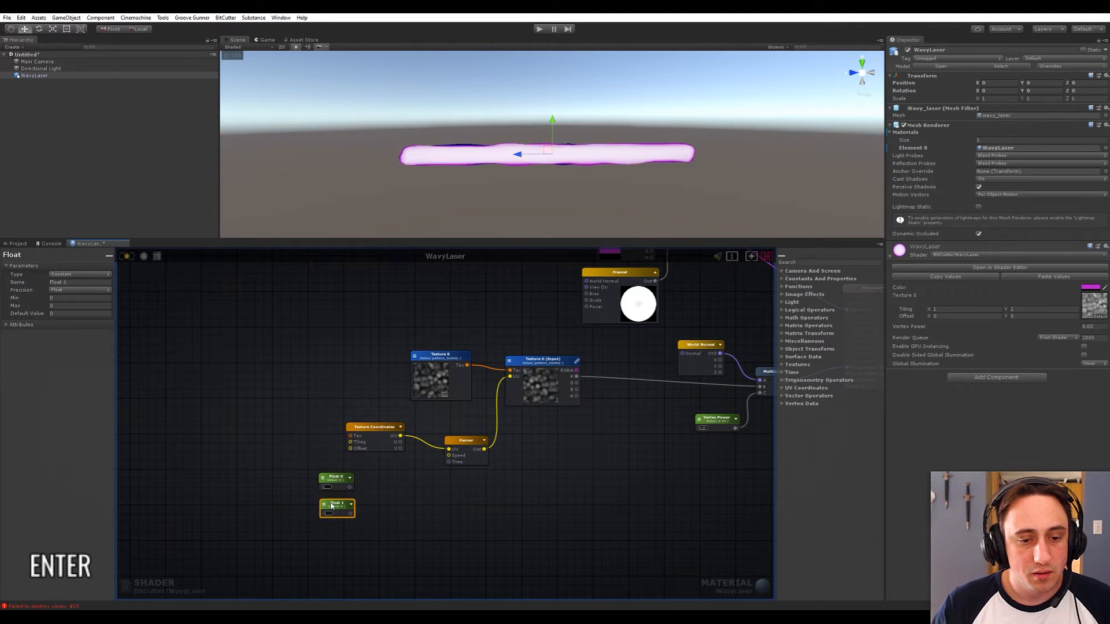
pyautogui.click(73, 273)
pyautogui.click(69, 283)
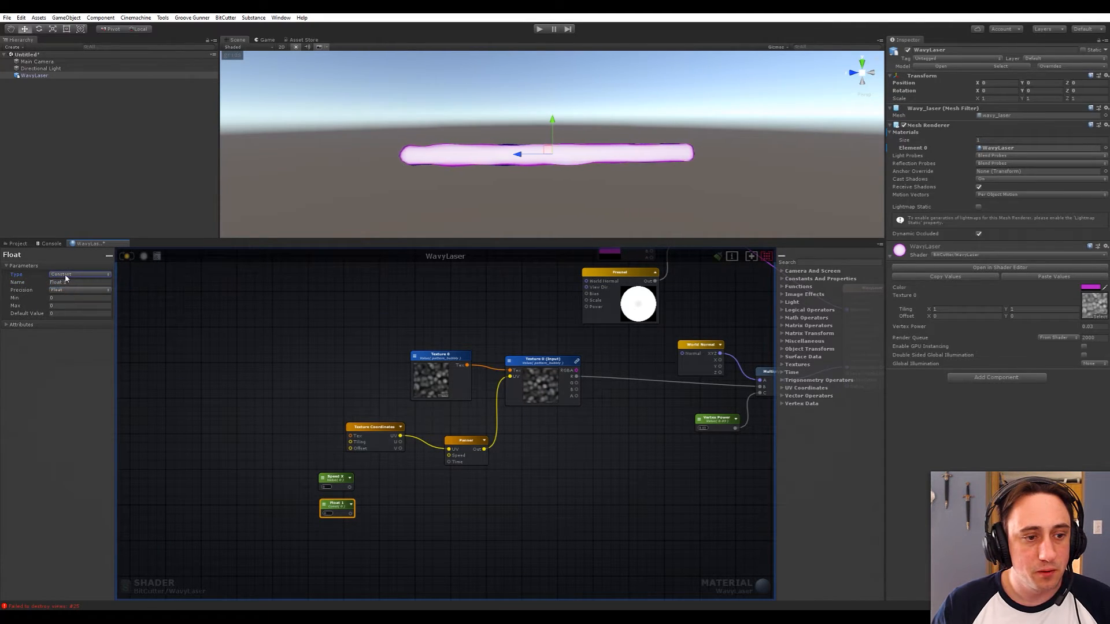
pyautogui.click(66, 275)
pyautogui.click(68, 293)
pyautogui.click(26, 282)
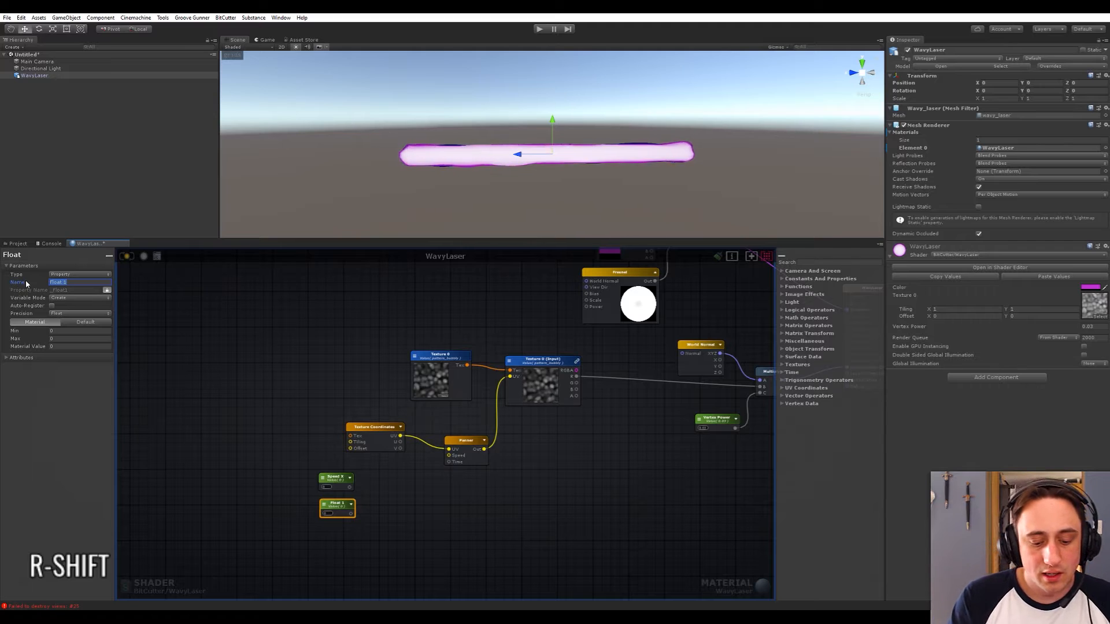
pyautogui.write('Speed')
pyautogui.hotkey('shift', 'Return')
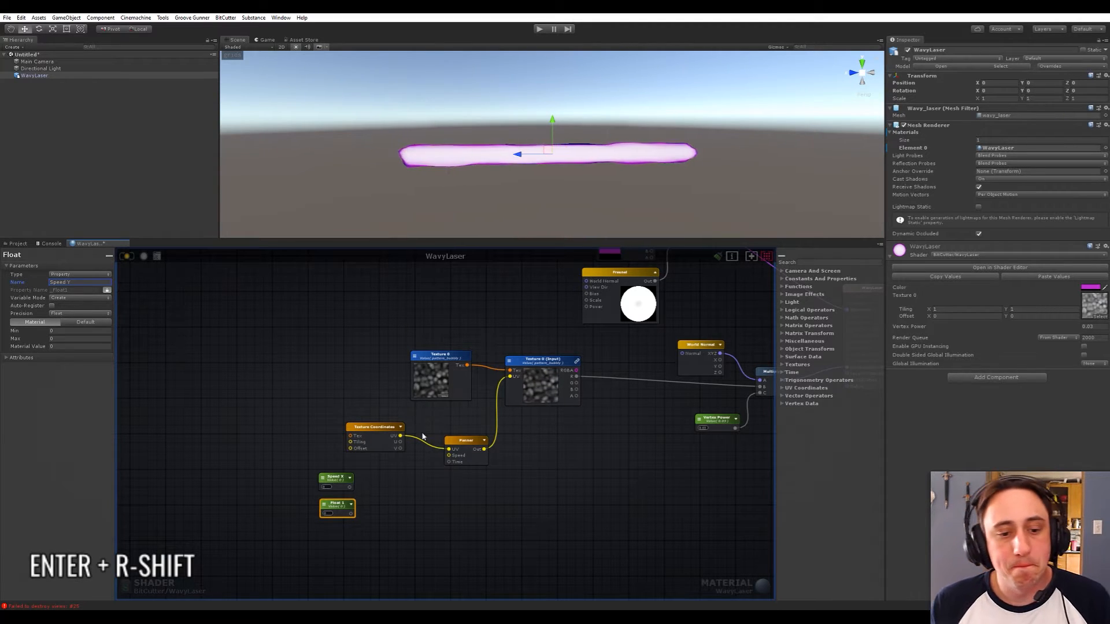
# - Add an Append node beside the two speed properties and set its output type to Vector2
pyautogui.click(393, 534)
pyautogui.scroll(2, 392, 534)
pyautogui.press('space')
pyautogui.write('appen')
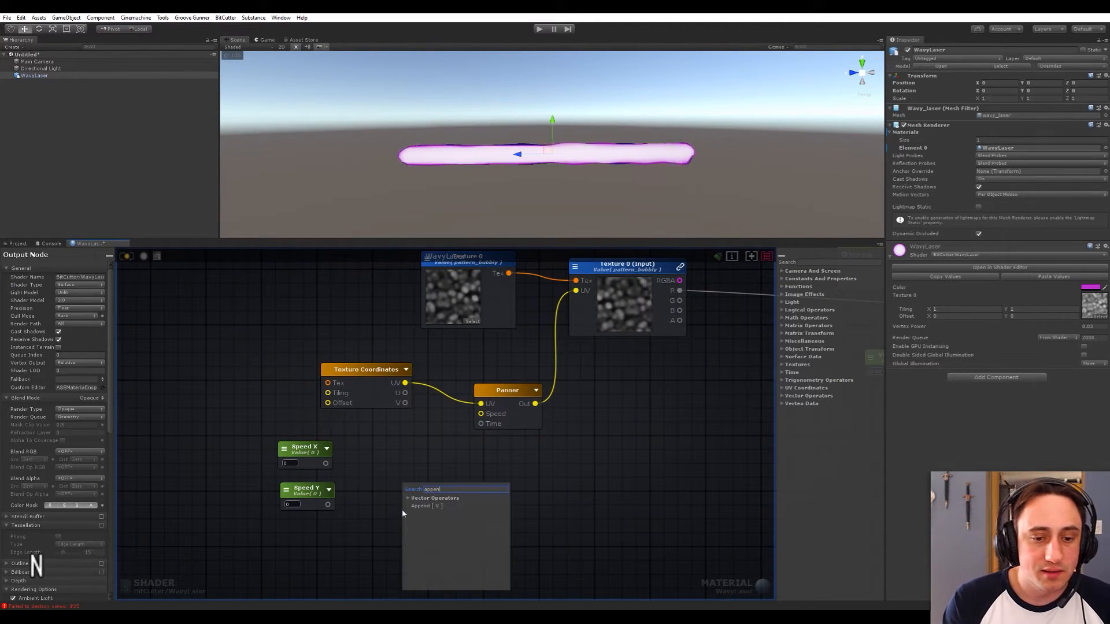
pyautogui.click(425, 506)
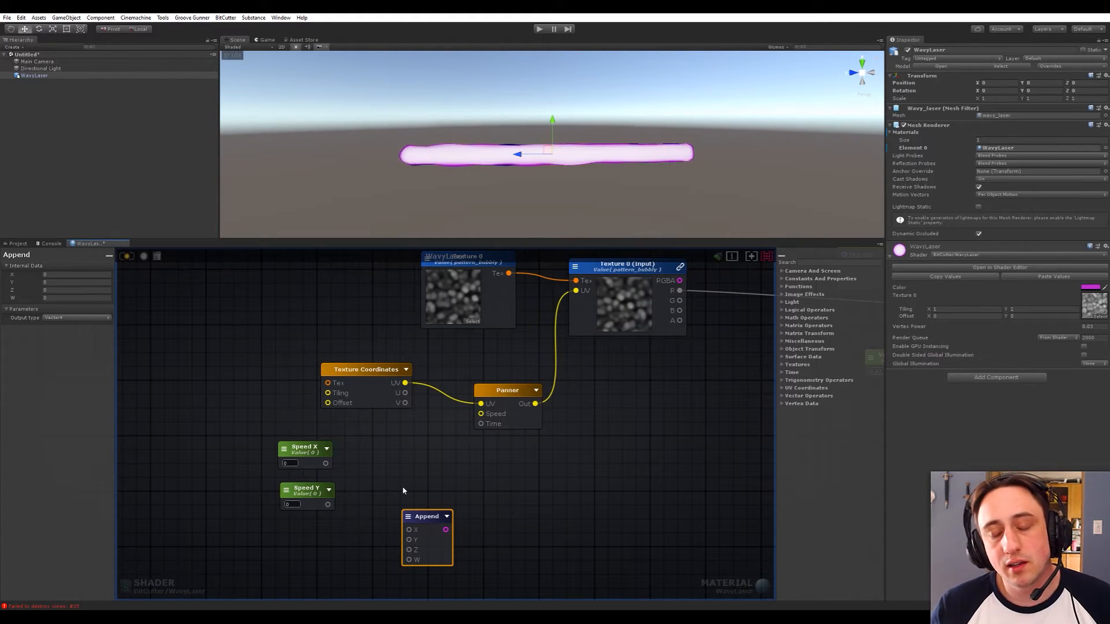
pyautogui.moveTo(424, 525); pyautogui.dragTo(402, 465)
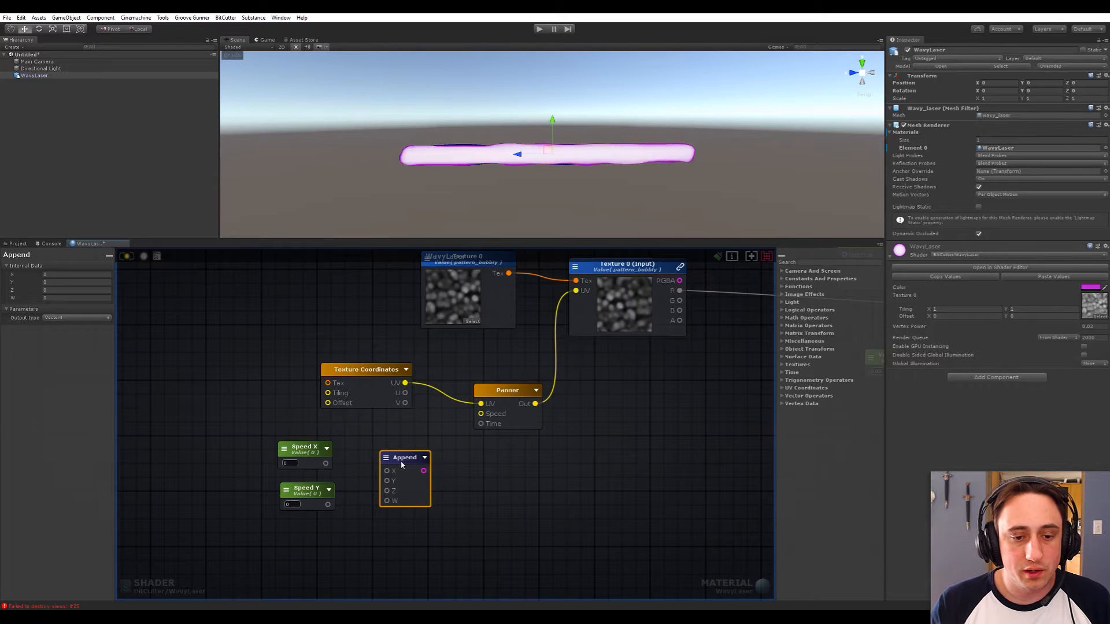
pyautogui.click(62, 318)
pyautogui.click(64, 325)
pyautogui.click(272, 469)
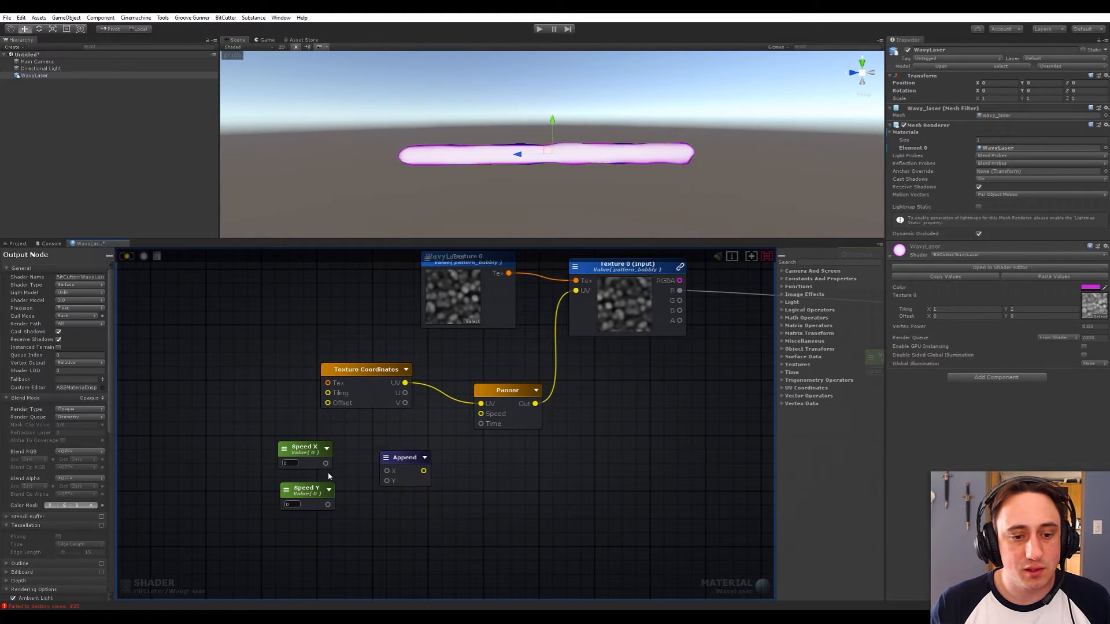
# - Wire Speed X and Speed Y into the Append node's X and Y, feed its output into the Panner's Speed, and update the shader
pyautogui.moveTo(326, 463); pyautogui.dragTo(387, 470)
pyautogui.moveTo(327, 504); pyautogui.dragTo(480, 414)
pyautogui.scroll(-2, 509, 463)
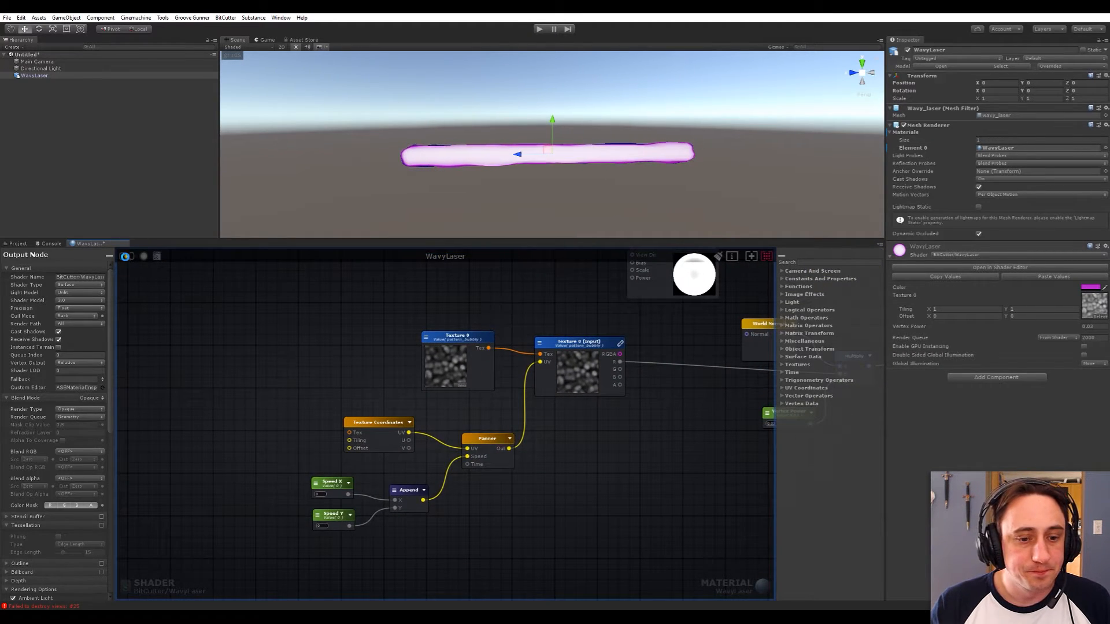
pyautogui.scroll(2, 379, 495)
pyautogui.moveTo(547, 508); pyautogui.dragTo(539, 510, button='middle')
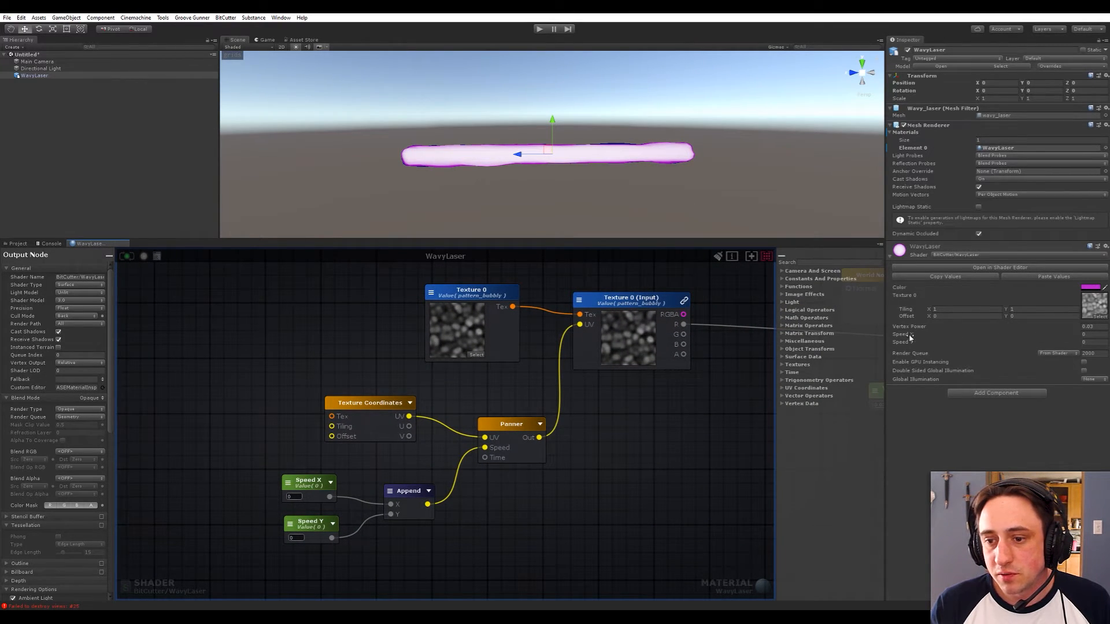
# - Set the laser material's Speed X to 1 and Speed Y to 0.2
pyautogui.click(1090, 335)
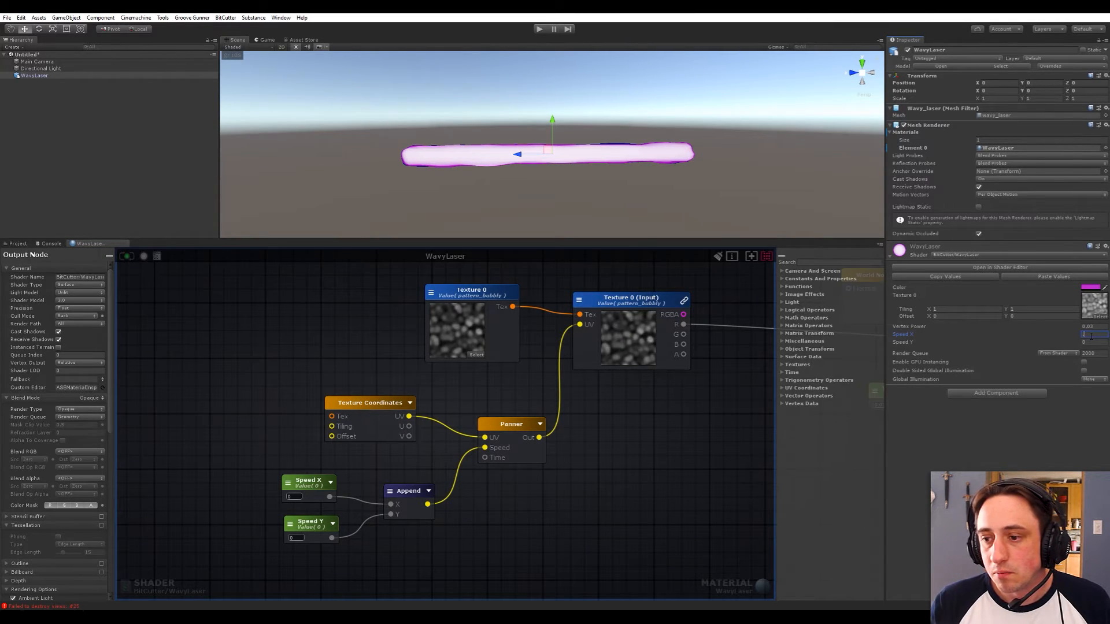
pyautogui.write('1')
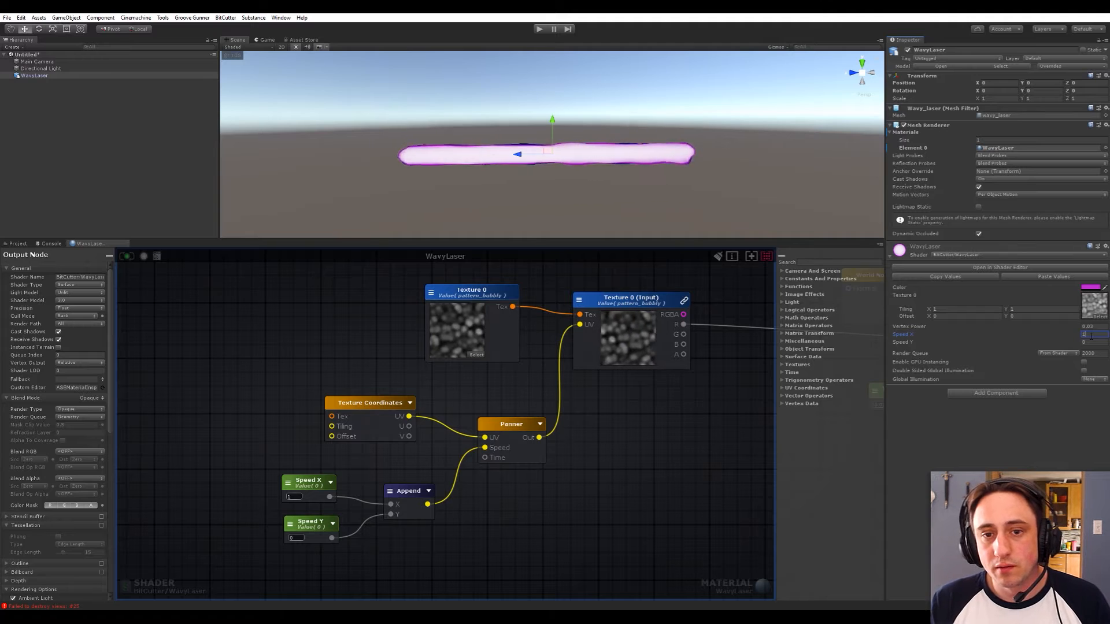
pyautogui.press('Tab')
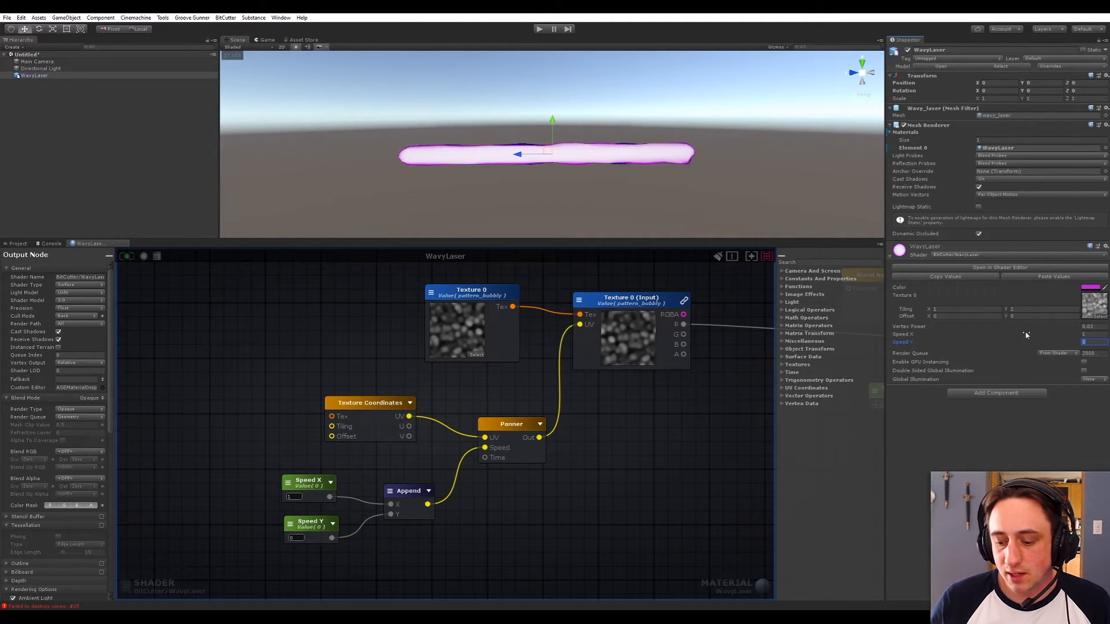
pyautogui.write('0.2')
pyautogui.press('Return')
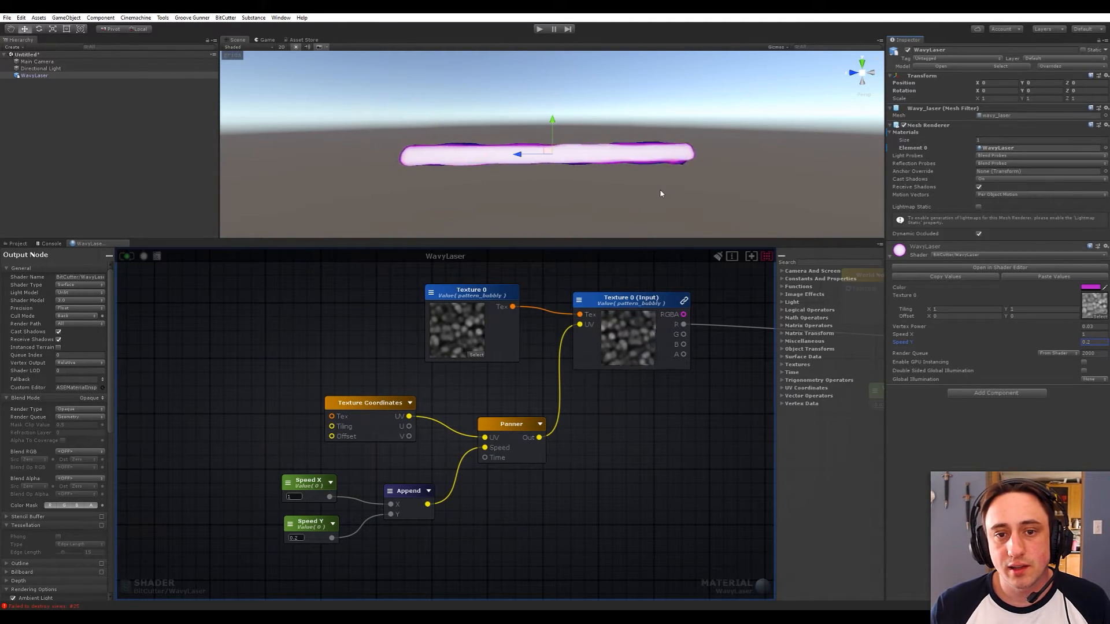
# - Examine the laser's panning displacement in the scene from the side and from its end, and review the node graph
pyautogui.keyDown('alt'); pyautogui.moveTo(639, 184); pyautogui.dragTo(523, 167); pyautogui.keyUp('alt')
pyautogui.keyDown('alt'); pyautogui.scroll(8, 573, 168); pyautogui.keyUp('alt')
pyautogui.scroll(8, 528, 170)
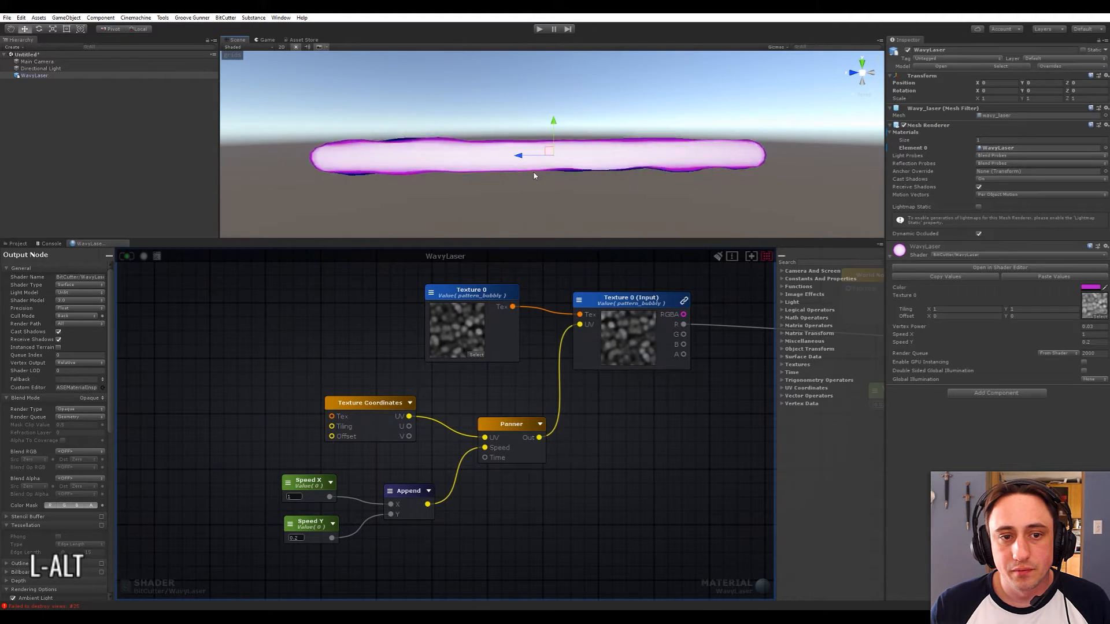
pyautogui.scroll(-4, 530, 171)
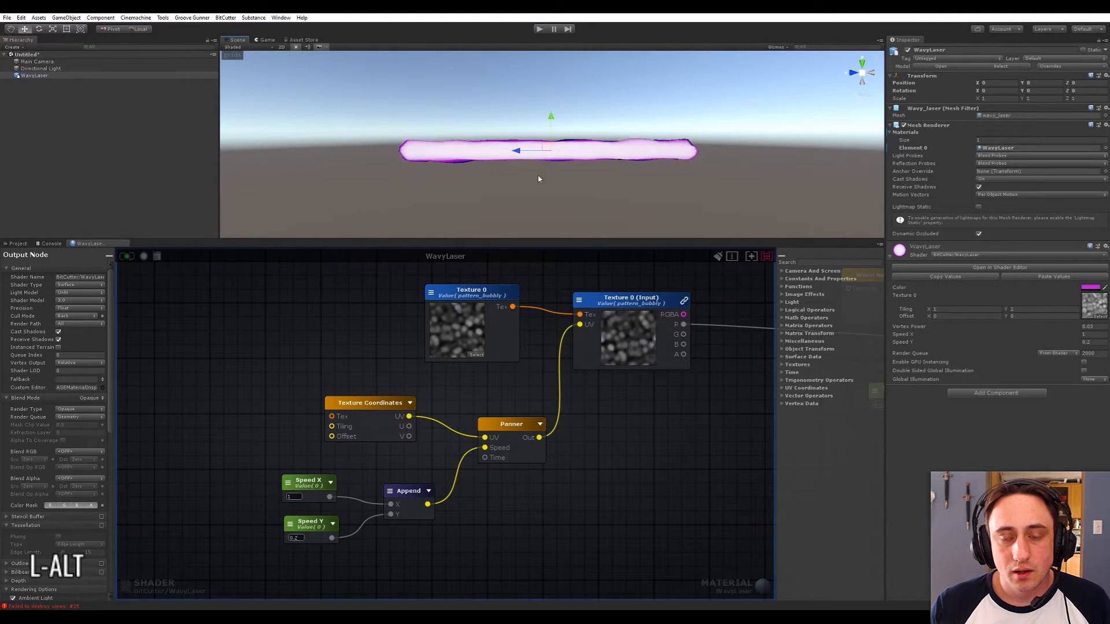
pyautogui.moveTo(512, 524); pyautogui.dragTo(505, 490, button='middle')
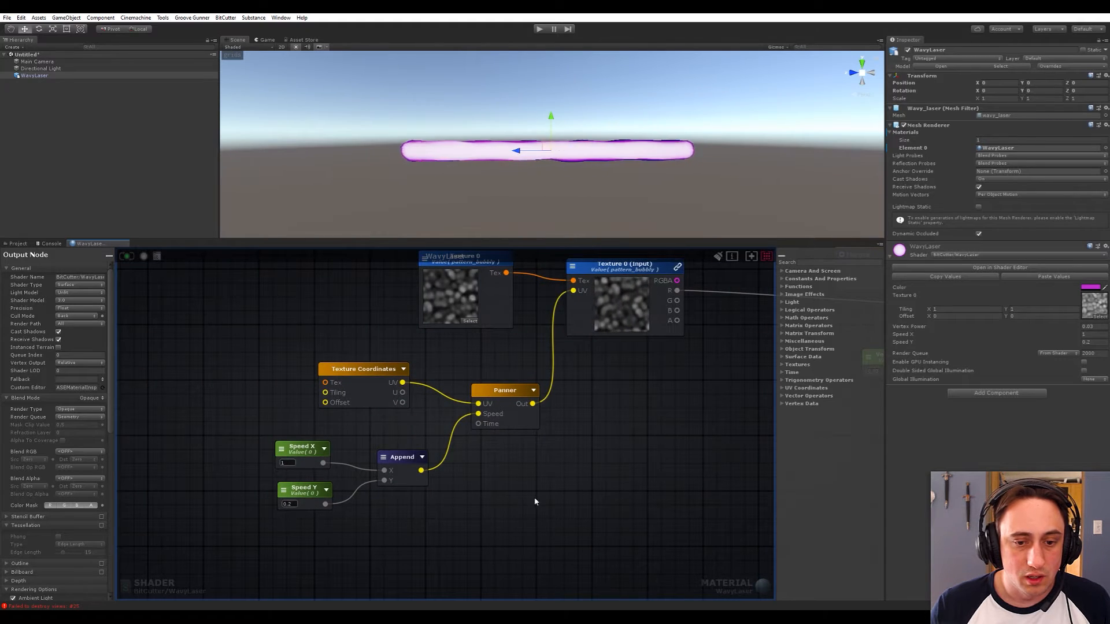
pyautogui.scroll(-5, 416, 517)
pyautogui.moveTo(464, 477); pyautogui.dragTo(457, 469, button='middle')
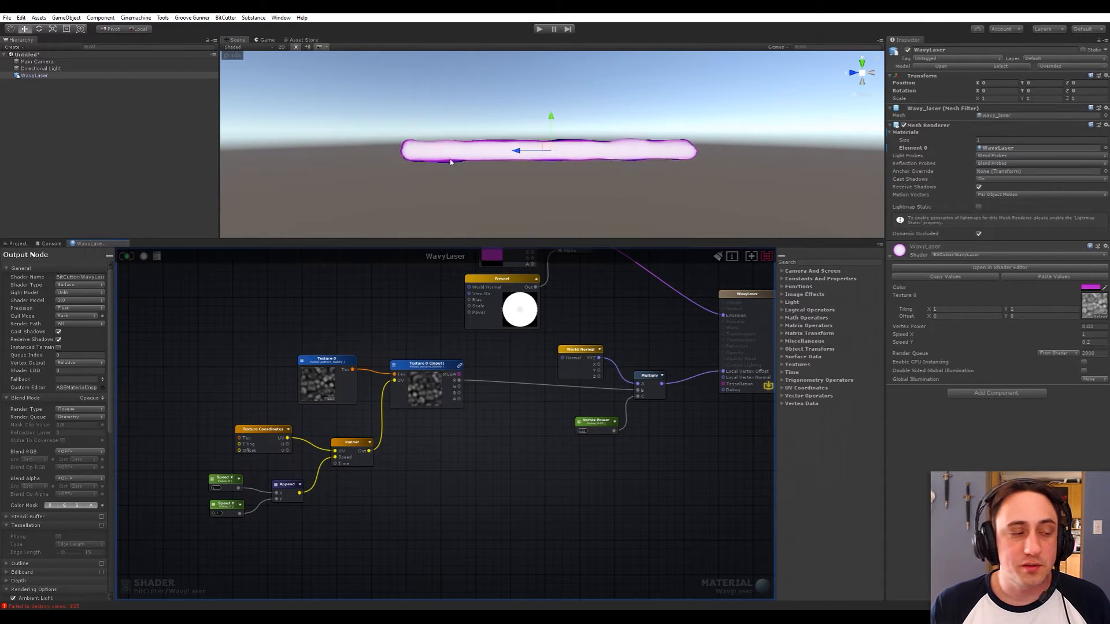
pyautogui.moveTo(471, 155)
pyautogui.keyDown('alt'); pyautogui.mouseDown()
pyautogui.moveTo(617, 156)
pyautogui.moveTo(574, 207)
pyautogui.mouseUp(); pyautogui.keyUp('alt')
pyautogui.scroll(5, 617, 158)
pyautogui.scroll(-5, 617, 156)
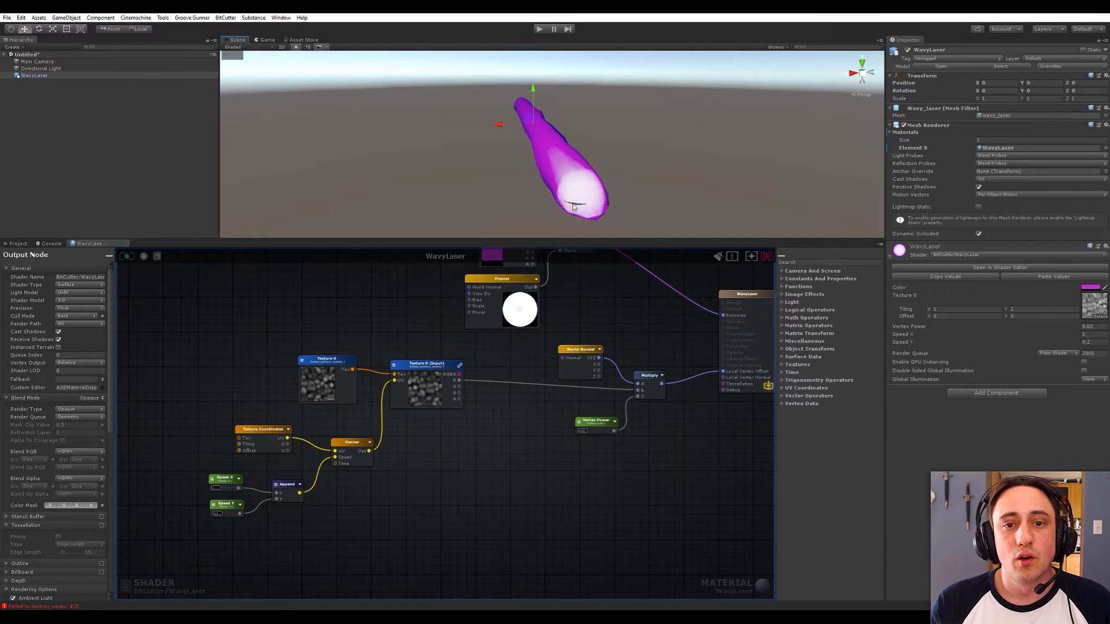
pyautogui.keyDown('alt'); pyautogui.moveTo(574, 207); pyautogui.dragTo(487, 160); pyautogui.keyUp('alt')
pyautogui.scroll(3, 487, 160)
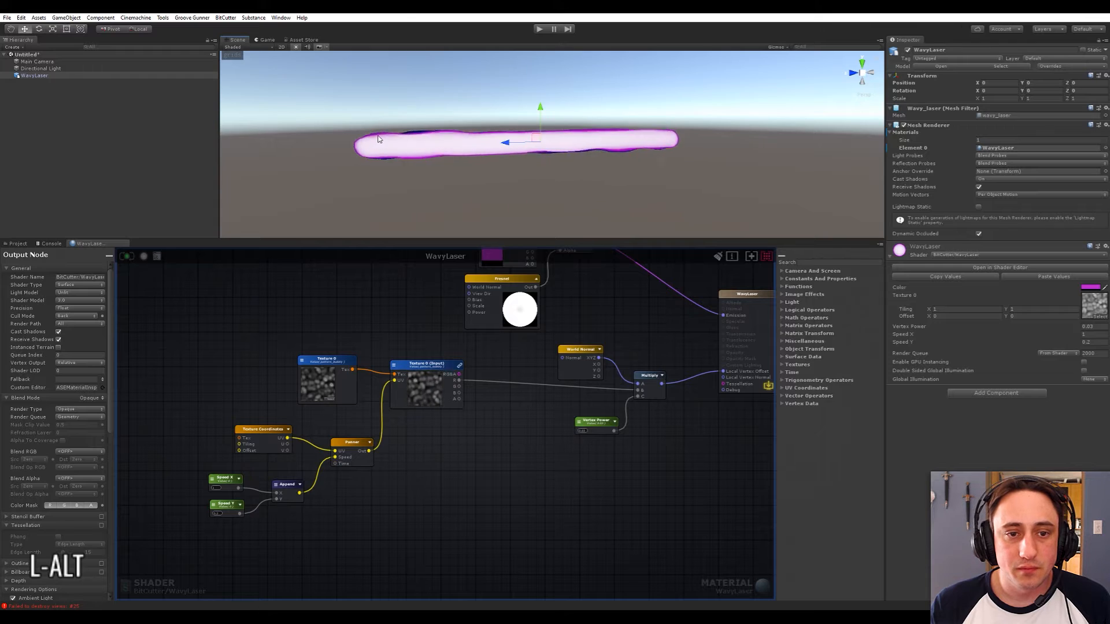
pyautogui.keyDown('alt'); pyautogui.moveTo(667, 134); pyautogui.dragTo(522, 167); pyautogui.keyUp('alt')
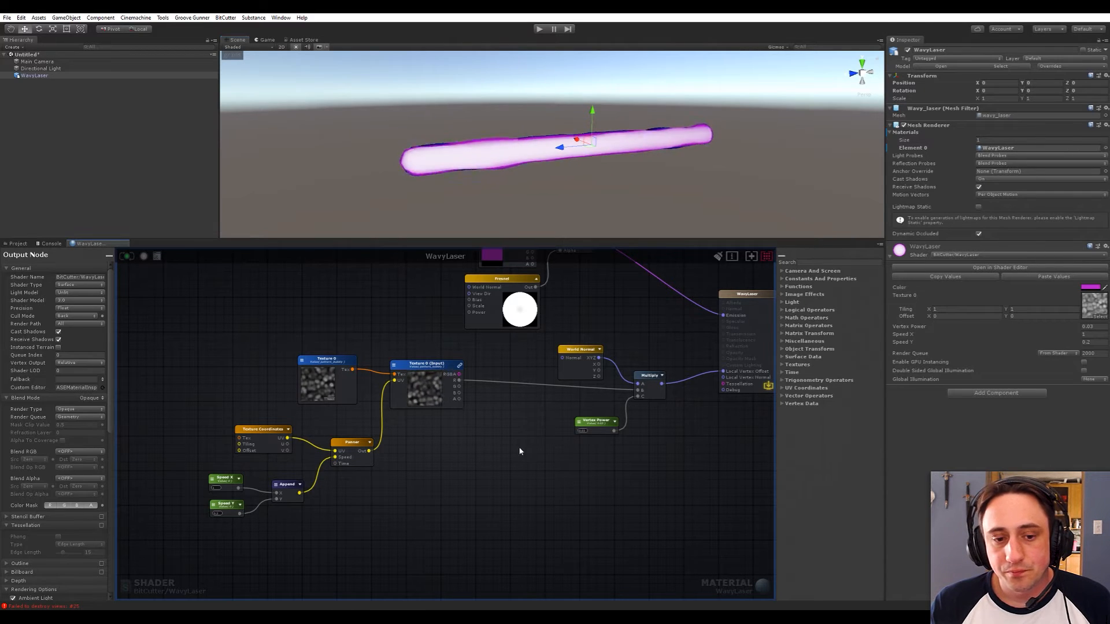
pyautogui.keyDown('alt'); pyautogui.scroll(1, 501, 454); pyautogui.keyUp('alt')
pyautogui.keyDown('alt'); pyautogui.scroll(-2, 501, 454); pyautogui.keyUp('alt')
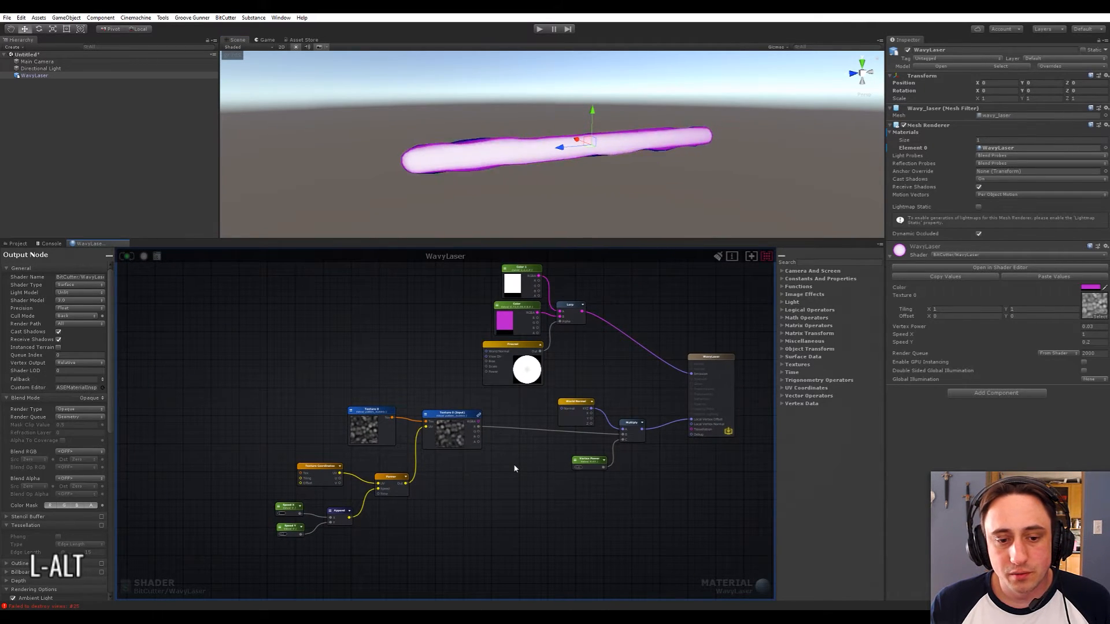
# - Move the Texture Coordinates, Speed X, Speed Y, Append and Panner nodes together up and left, closer beneath Texture 0
pyautogui.moveTo(515, 467); pyautogui.dragTo(522, 419, button='middle')
pyautogui.scroll(1, 470, 447)
pyautogui.moveTo(241, 509); pyautogui.dragTo(346, 420)
# - Add a second Texture Coordinates node and place it in the empty area below the panning nodes
pyautogui.click(383, 480)
pyautogui.press('space')
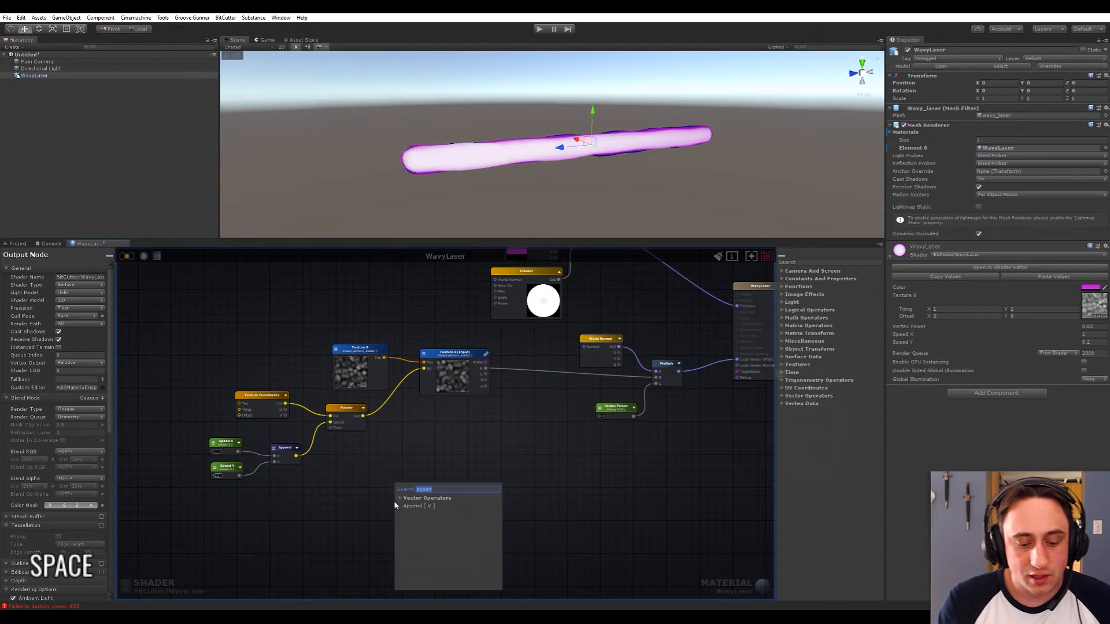
pyautogui.write('texture')
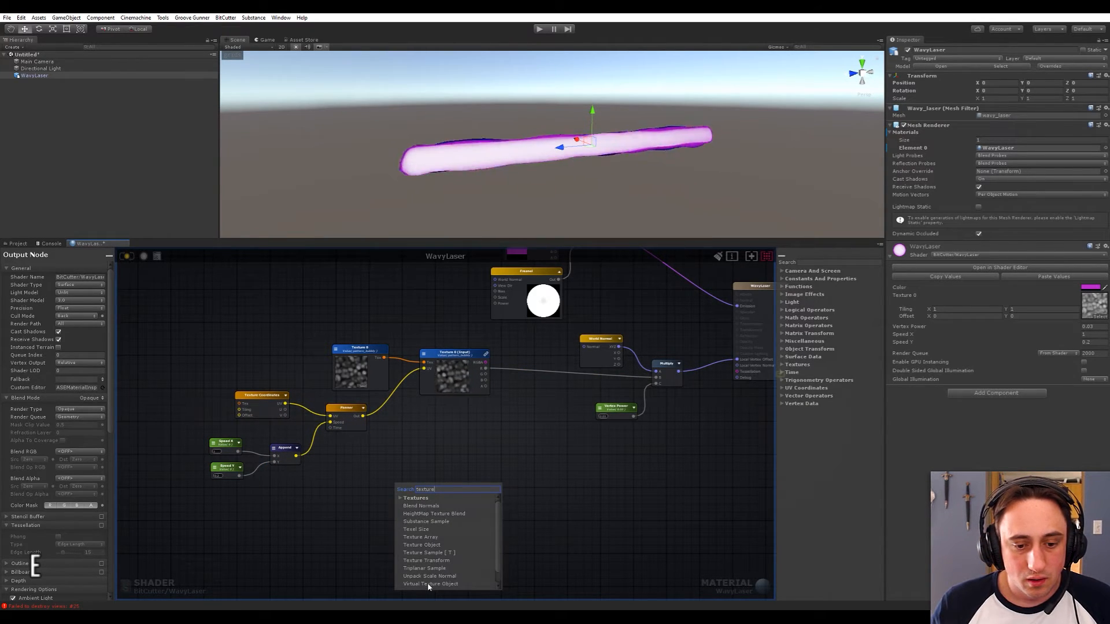
pyautogui.scroll(-1, 428, 585)
pyautogui.click(433, 585)
pyautogui.moveTo(502, 540); pyautogui.dragTo(590, 489, button='middle')
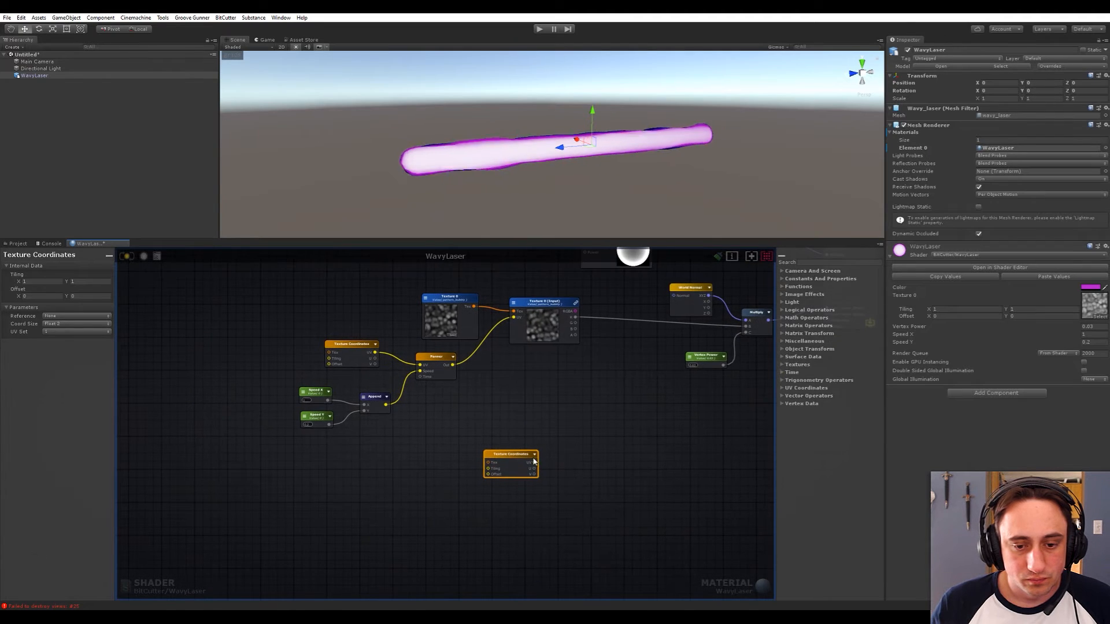
pyautogui.moveTo(530, 456); pyautogui.dragTo(439, 461)
pyautogui.click(532, 470)
pyautogui.press('space')
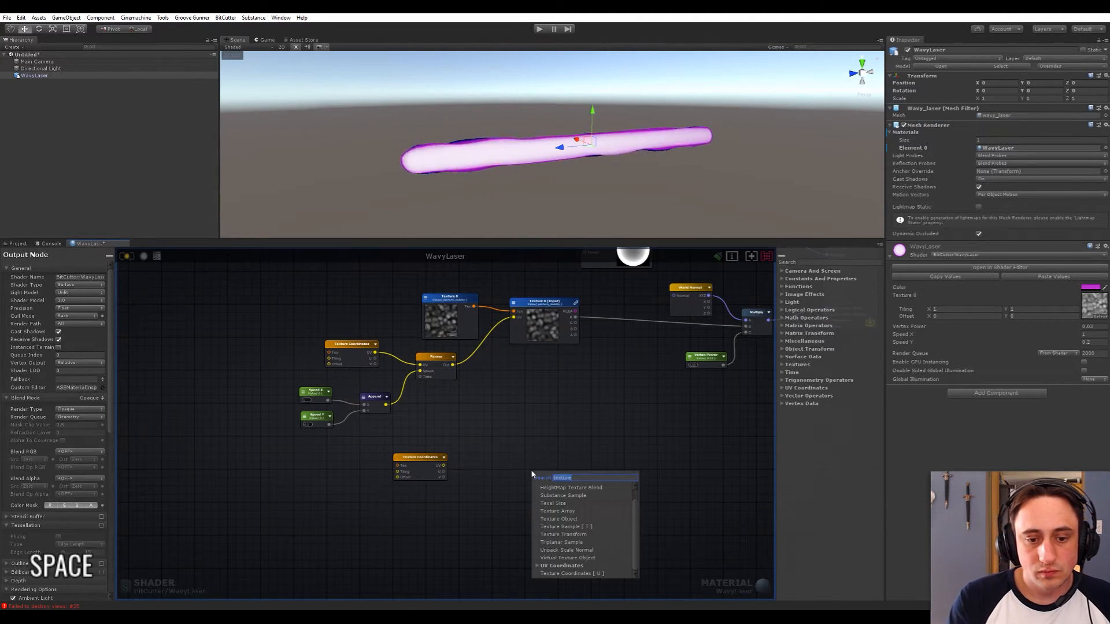
pyautogui.click(466, 466)
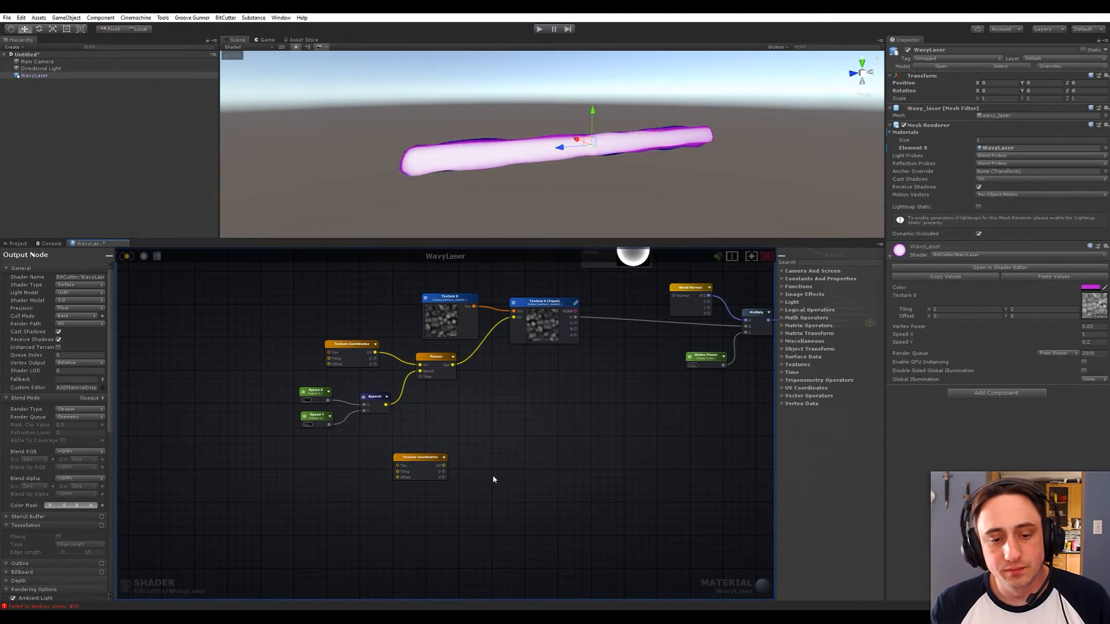
# - Add a Remap node beside the second Texture Coordinates node, connect that node's U output to its input, and show the Remap's preview
pyautogui.scroll(2, 500, 470)
pyautogui.press('space')
pyautogui.write('remap')
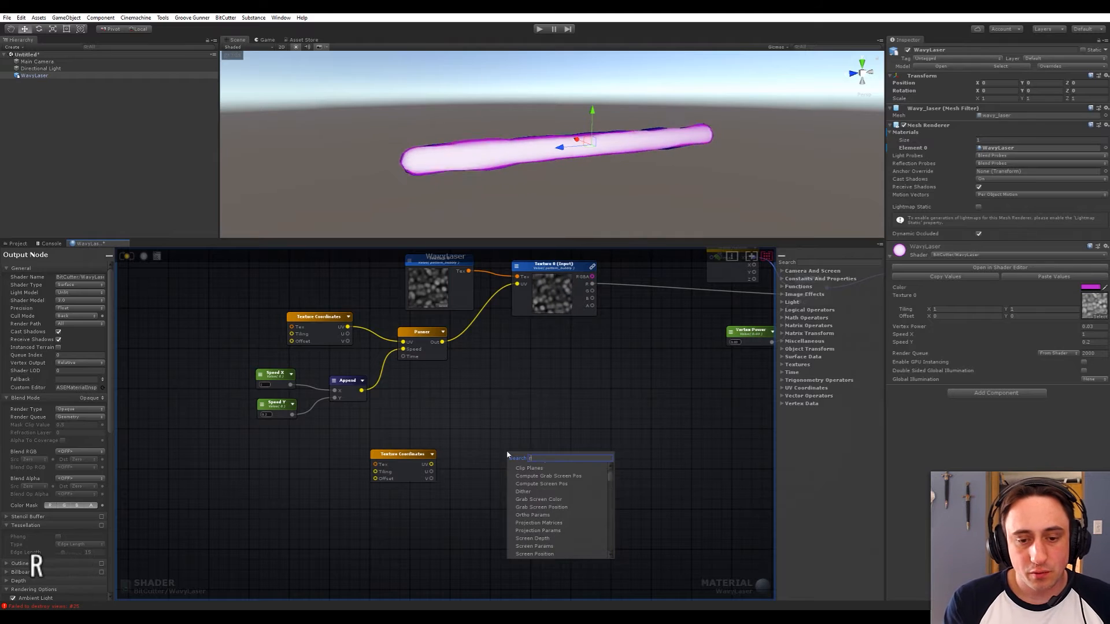
pyautogui.press('Return')
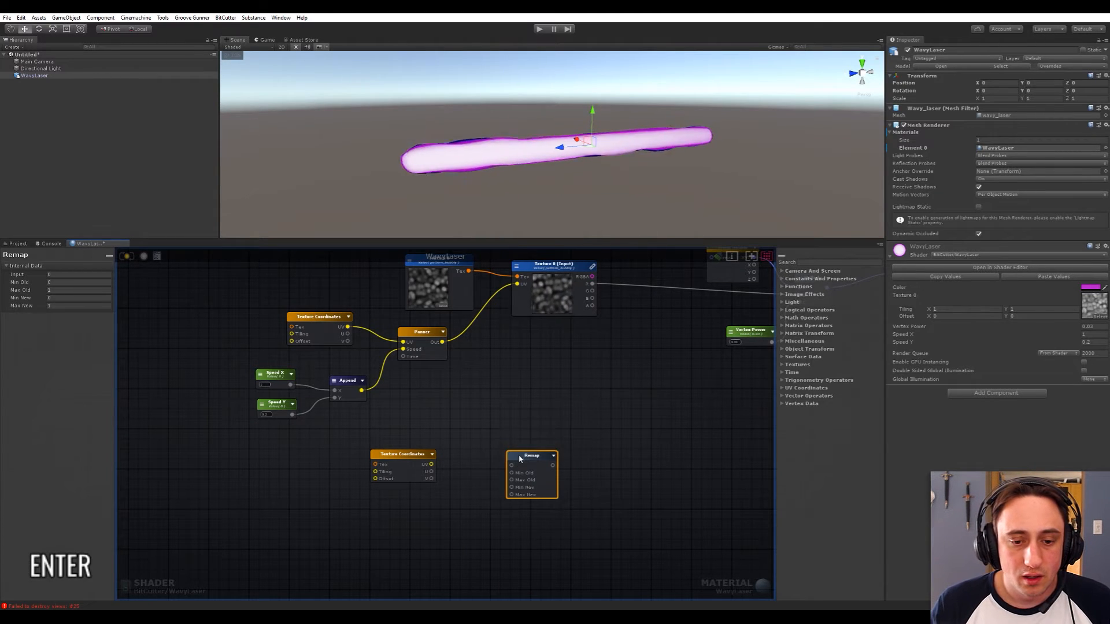
pyautogui.moveTo(518, 459); pyautogui.dragTo(509, 428)
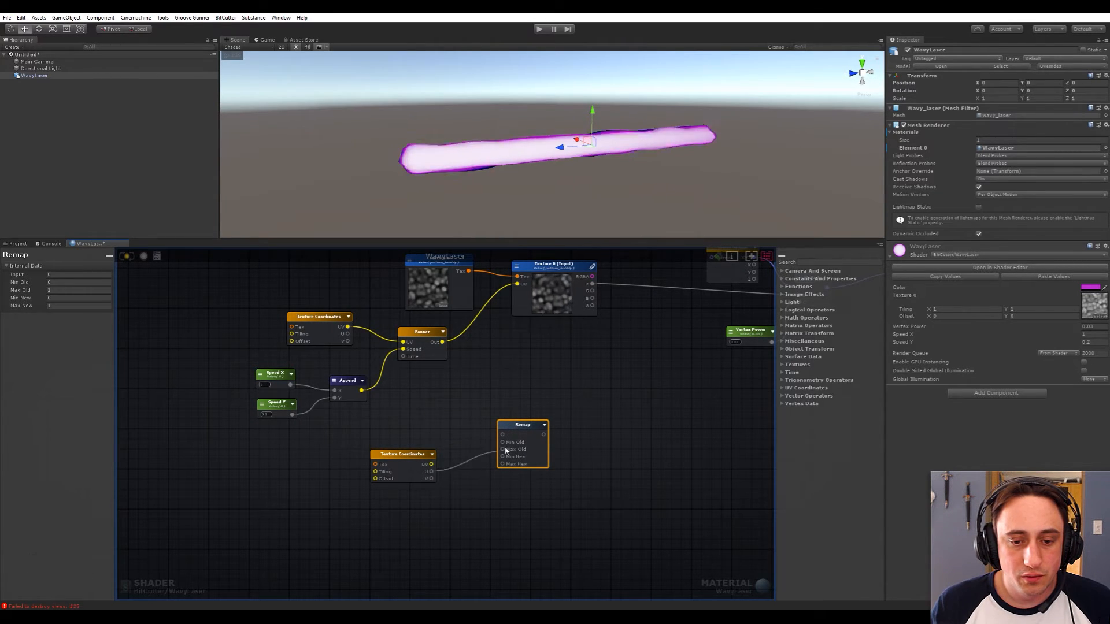
pyautogui.moveTo(431, 472); pyautogui.dragTo(502, 435)
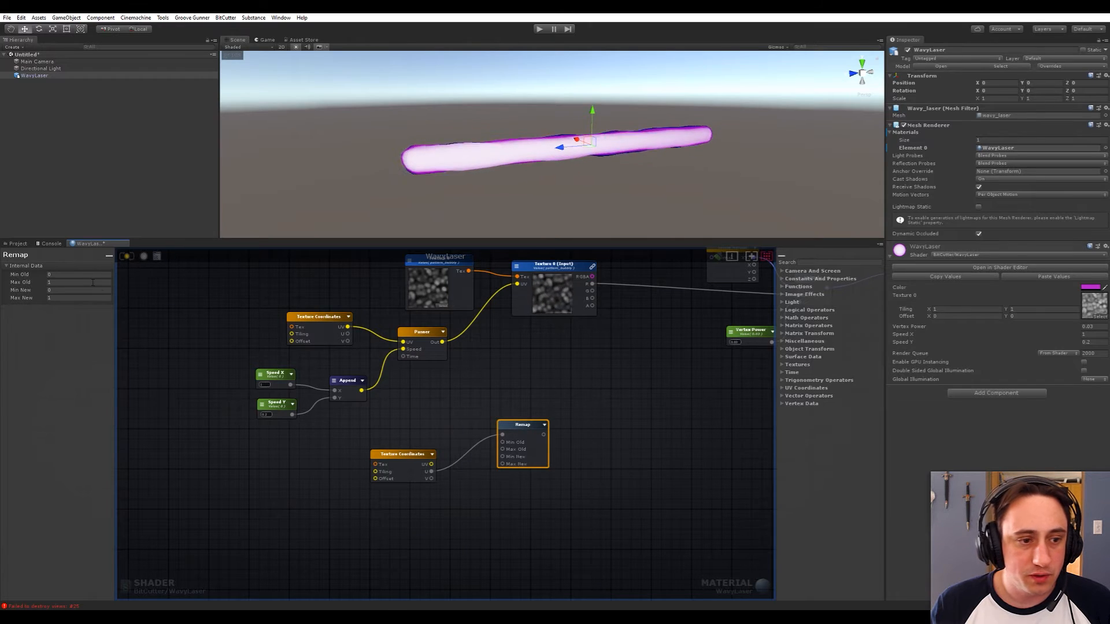
pyautogui.click(544, 425)
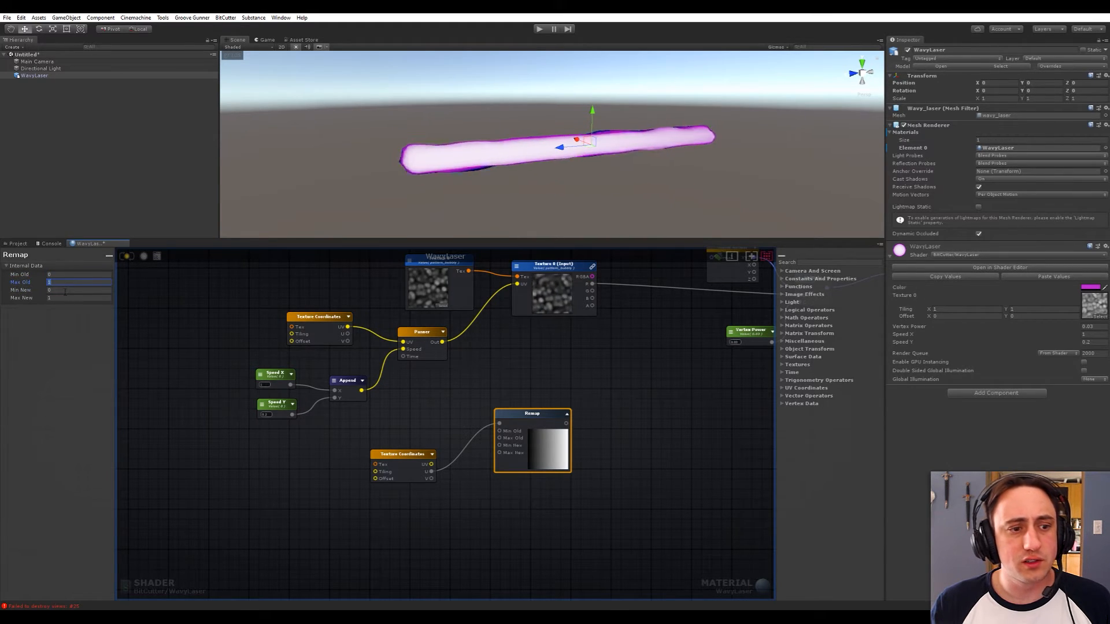
# - Try a Min New value of -10 on the Remap node and inspect its preview gradient
pyautogui.write('-10')
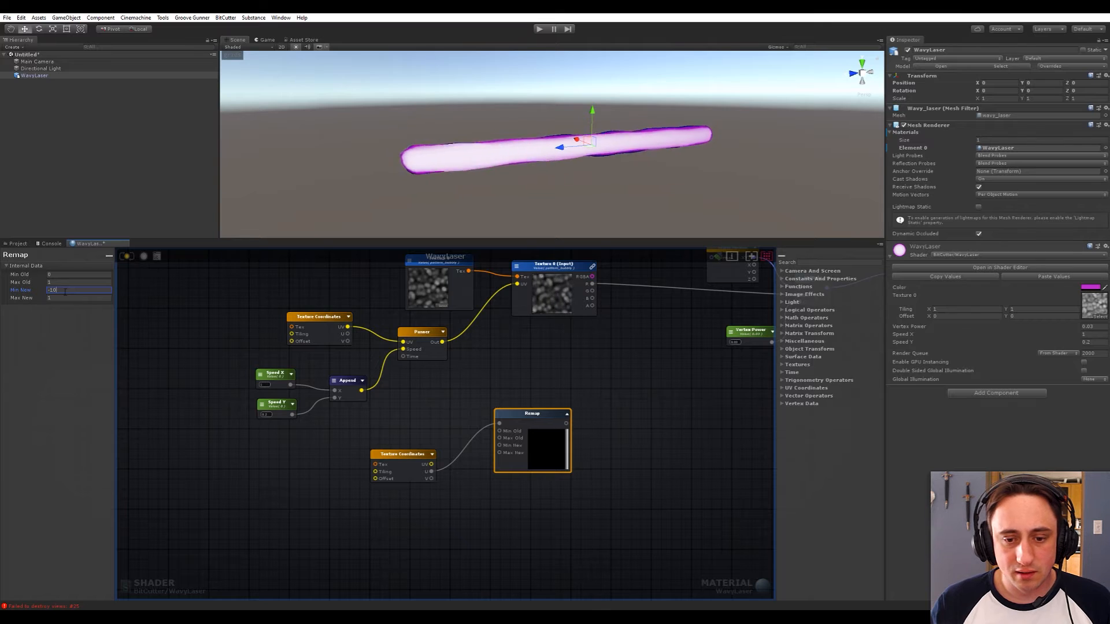
pyautogui.click(457, 434)
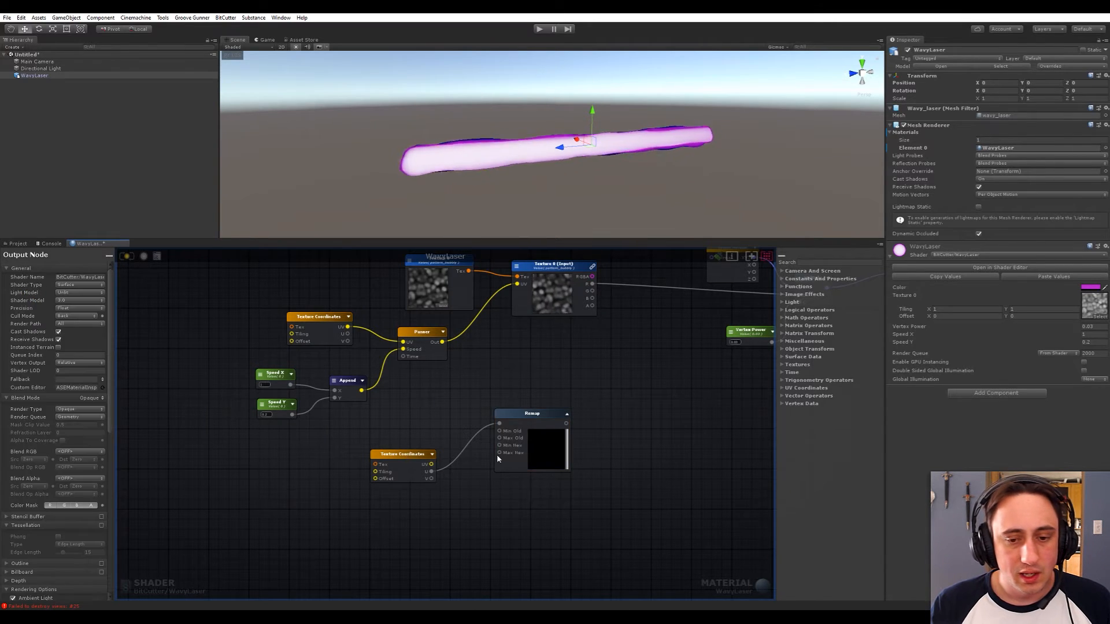
pyautogui.scroll(3, 531, 462)
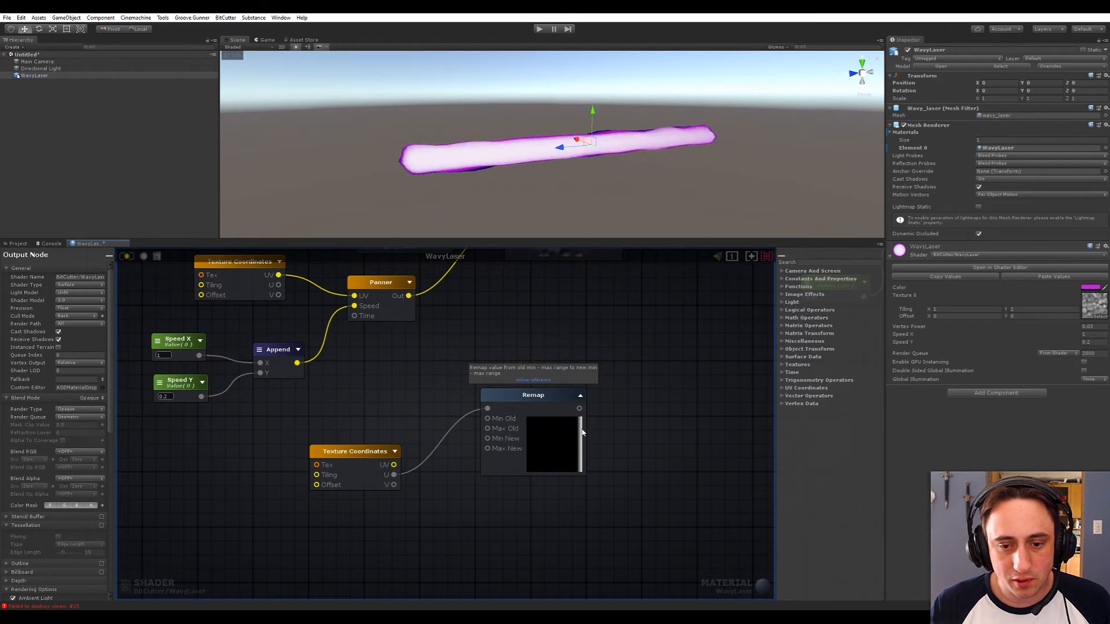
pyautogui.scroll(-3, 429, 429)
pyautogui.moveTo(414, 401); pyautogui.dragTo(405, 416, button='middle')
# - Set the Remap node's Min New to 0 and Max New to 10
pyautogui.click(520, 426)
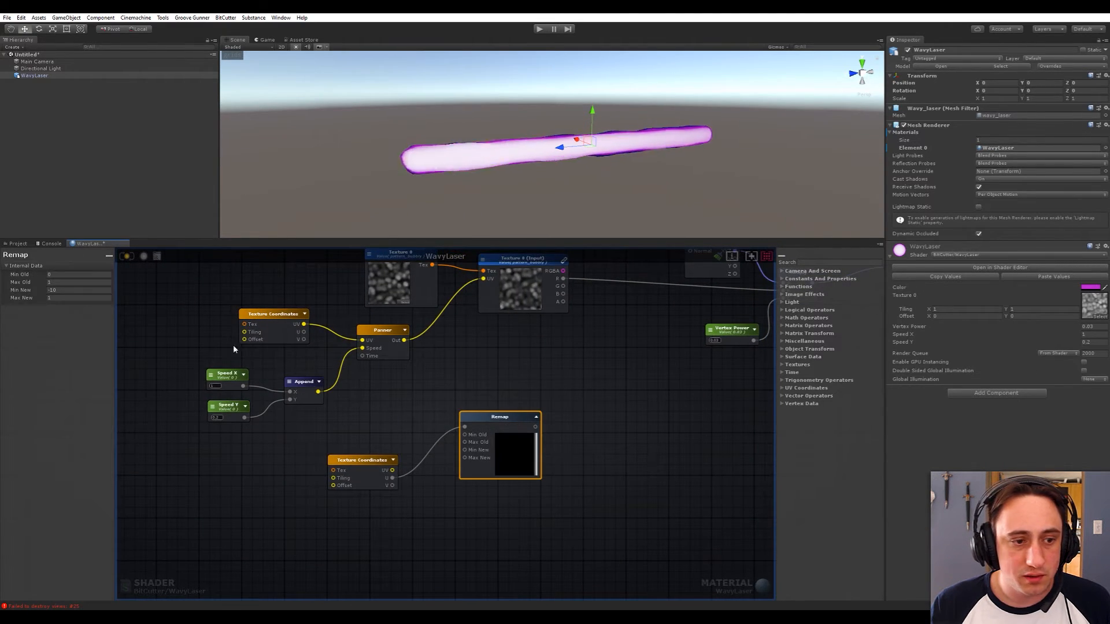
pyautogui.click(71, 290)
pyautogui.write('0')
pyautogui.press('Tab')
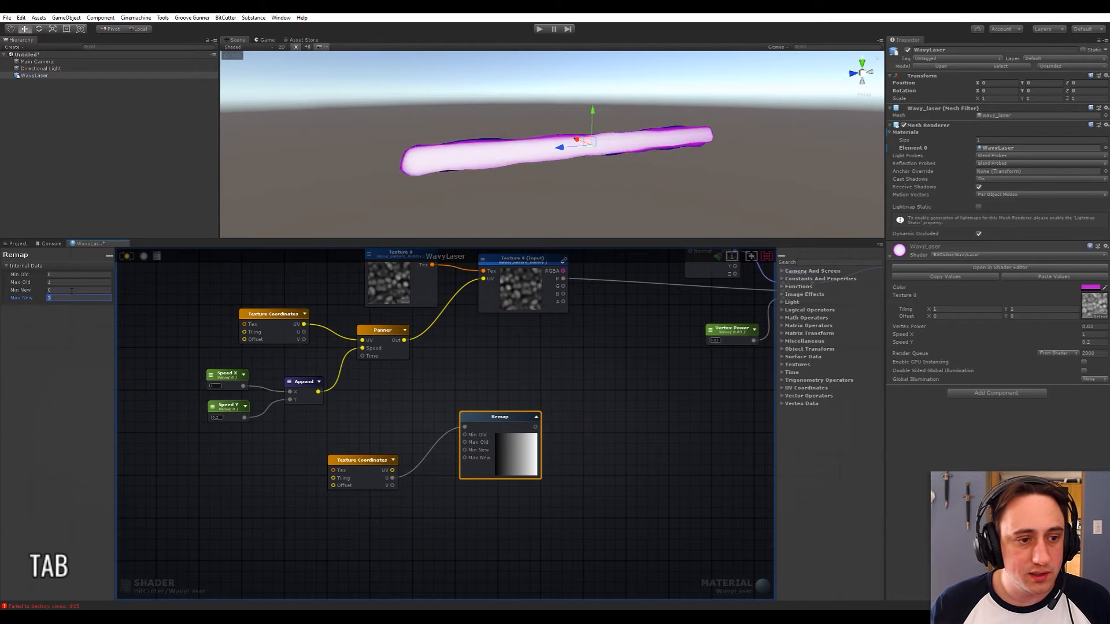
pyautogui.write('10')
pyautogui.press('Return')
pyautogui.scroll(2, 487, 454)
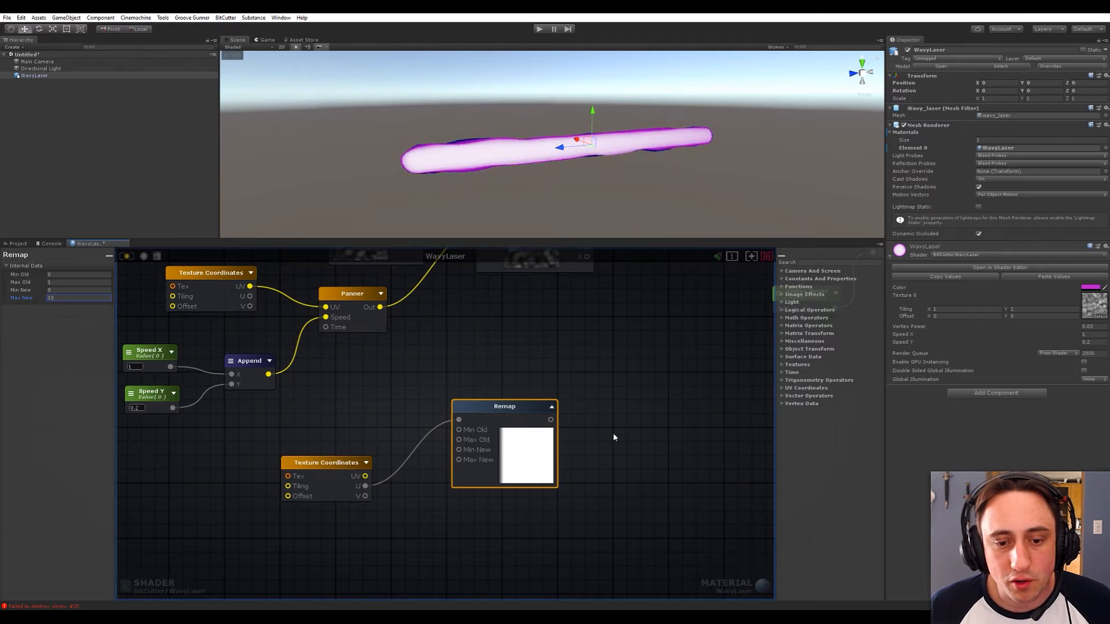
pyautogui.scroll(-3, 613, 437)
# - Duplicate the Remap node and place the copy directly below the original
pyautogui.click(478, 537)
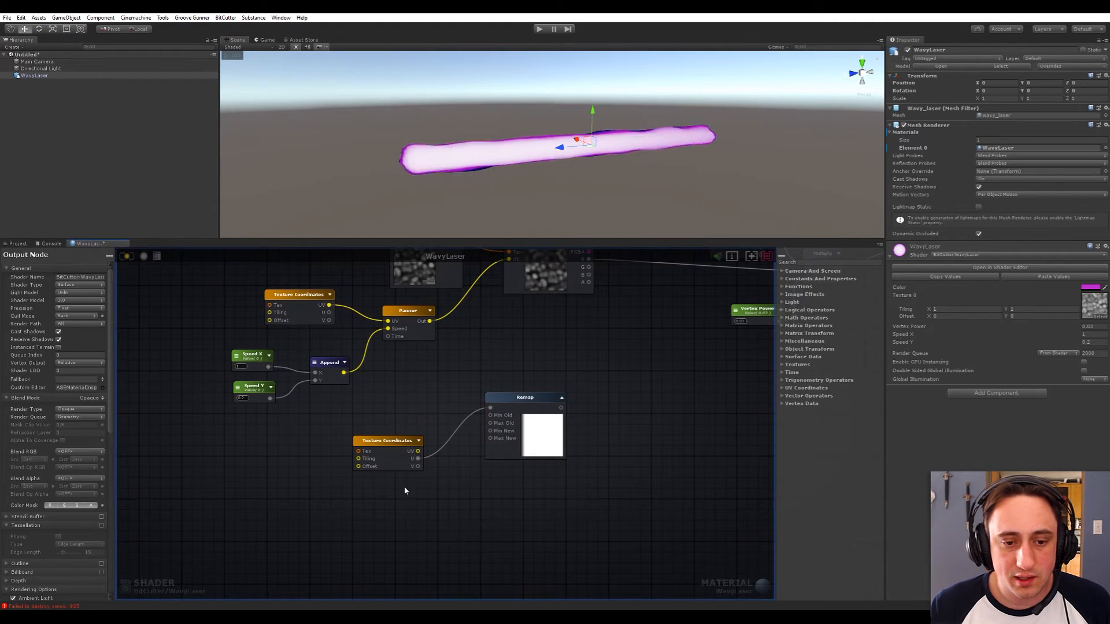
pyautogui.moveTo(395, 438); pyautogui.dragTo(392, 437)
pyautogui.moveTo(510, 495); pyautogui.dragTo(503, 468, button='middle')
pyautogui.click(503, 468)
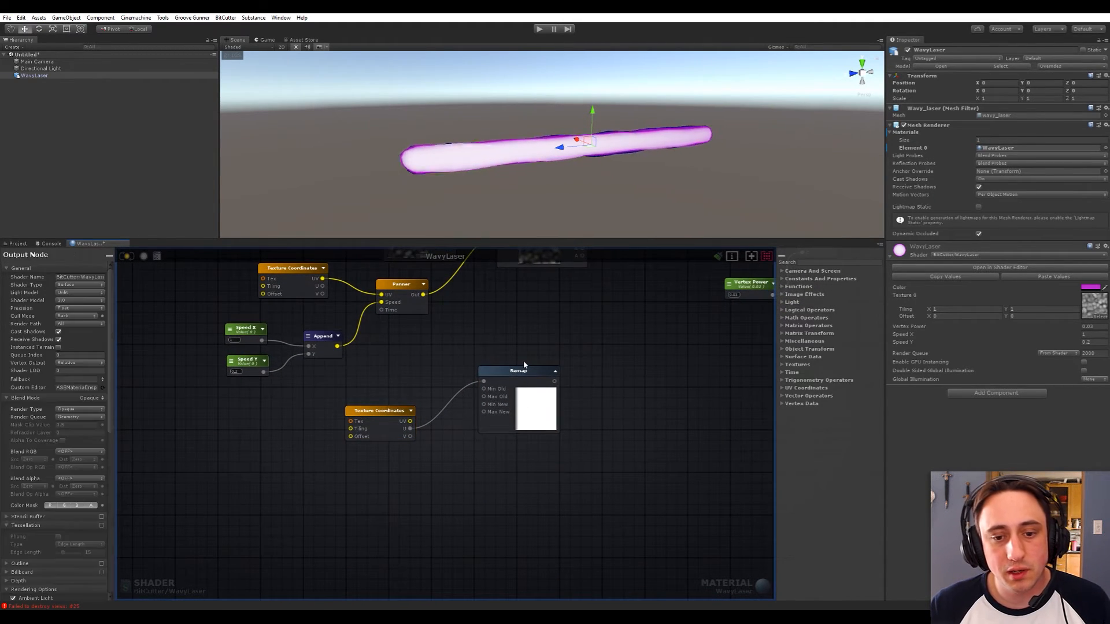
pyautogui.click(525, 370)
pyautogui.hotkey('ctrl', 'd')
pyautogui.moveTo(559, 395); pyautogui.dragTo(509, 465)
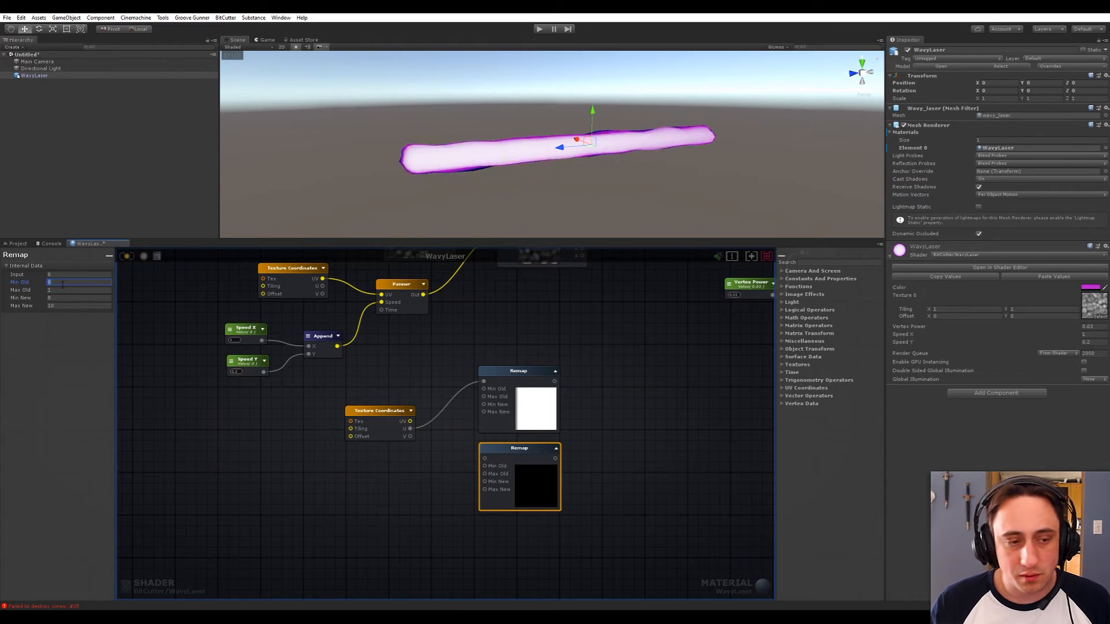
# - Set the lower Remap's Min Old to 1 and Max Old to 0, and feed it from the same Texture Coordinates U output
pyautogui.write('1')
pyautogui.press('Tab')
pyautogui.write('0')
pyautogui.press('Return')
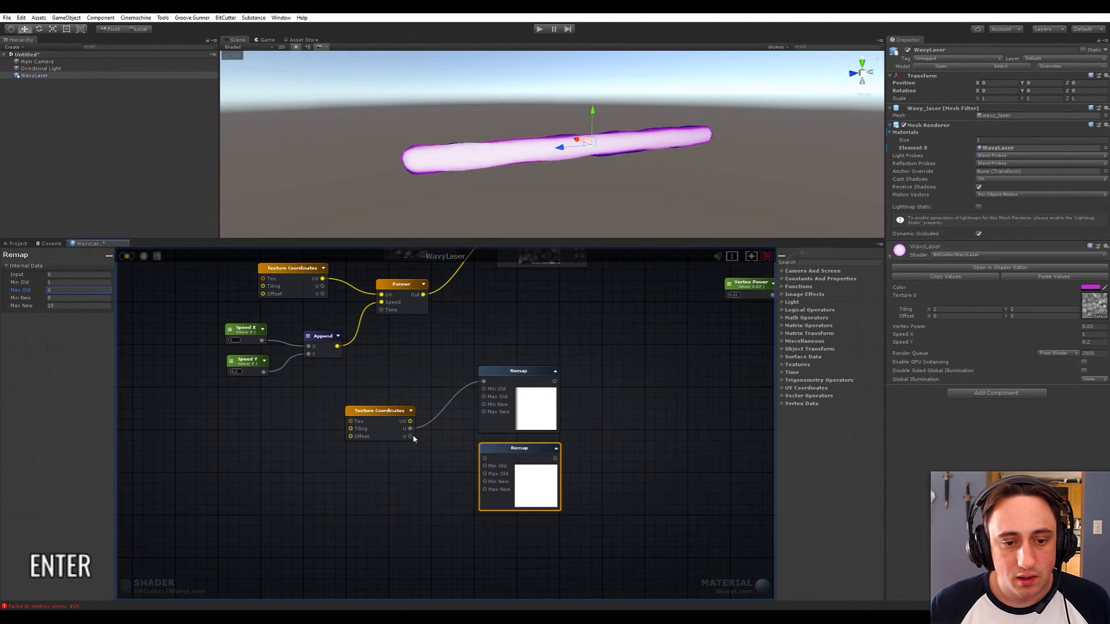
pyautogui.scroll(2, 570, 491)
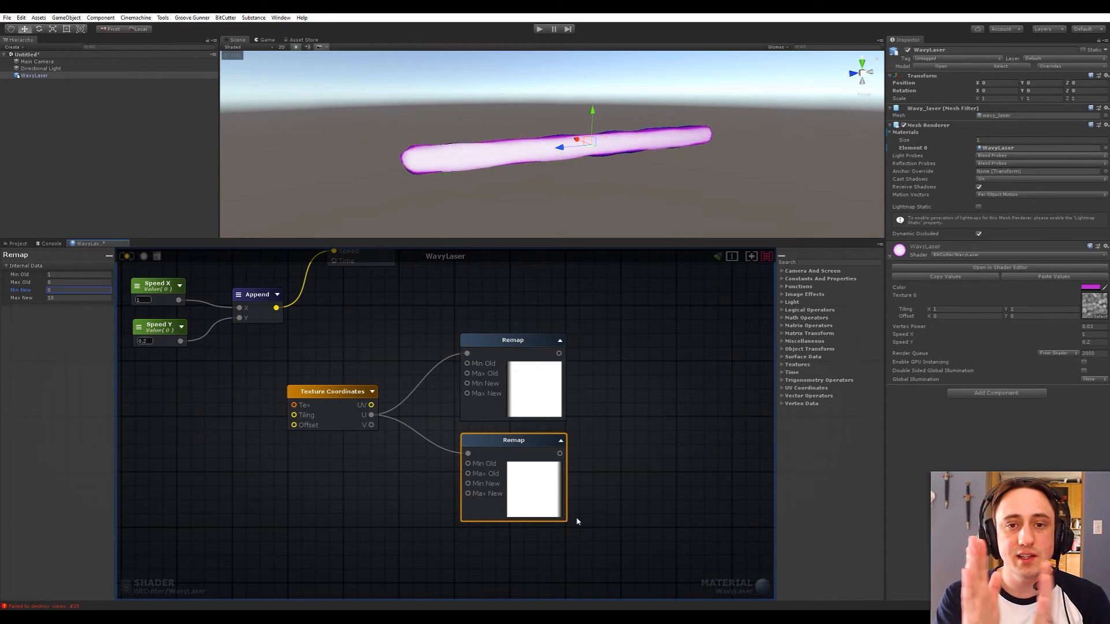
# - Add a Multiply node and place it to the right of the two Remap nodes, leaving room between them
pyautogui.scroll(-5, 577, 522)
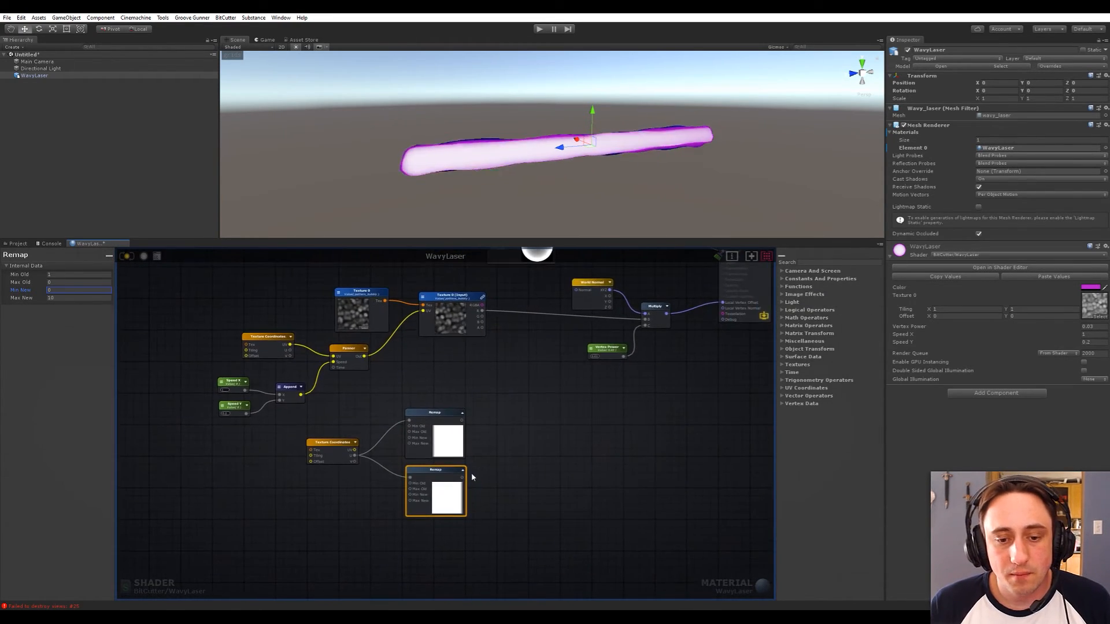
pyautogui.press('space')
pyautogui.write('mult')
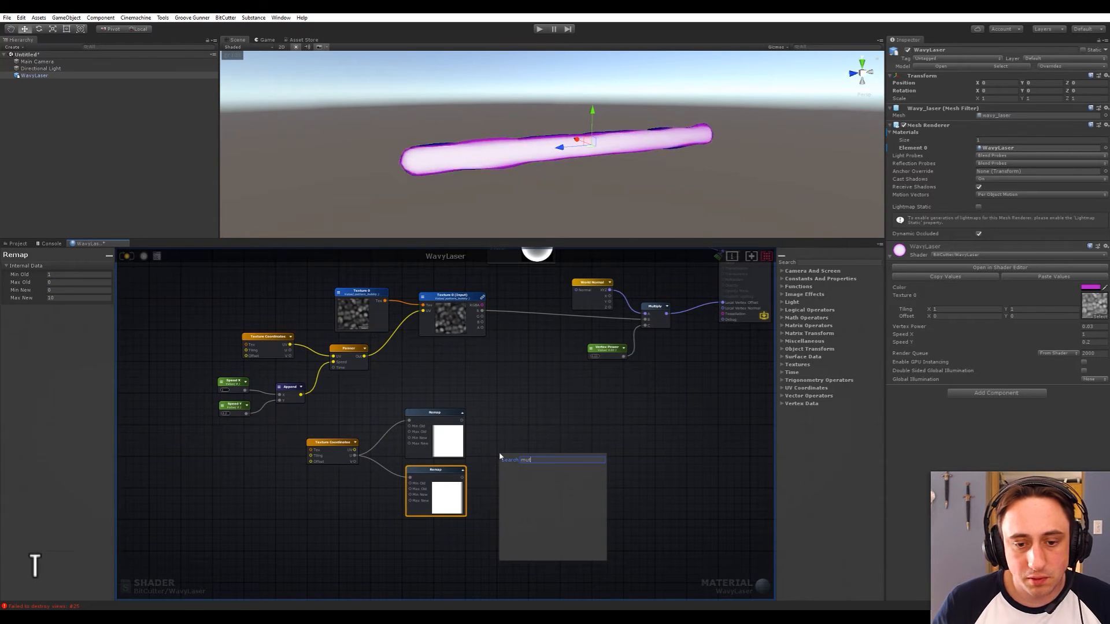
pyautogui.press('BackSpace')
pyautogui.write('l')
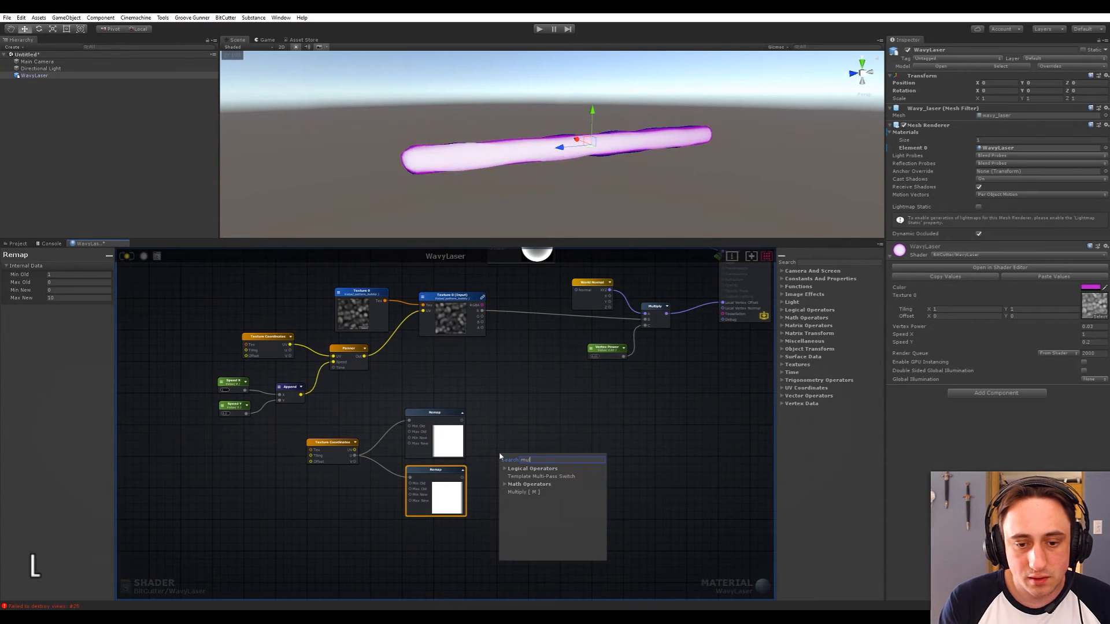
pyautogui.click(525, 493)
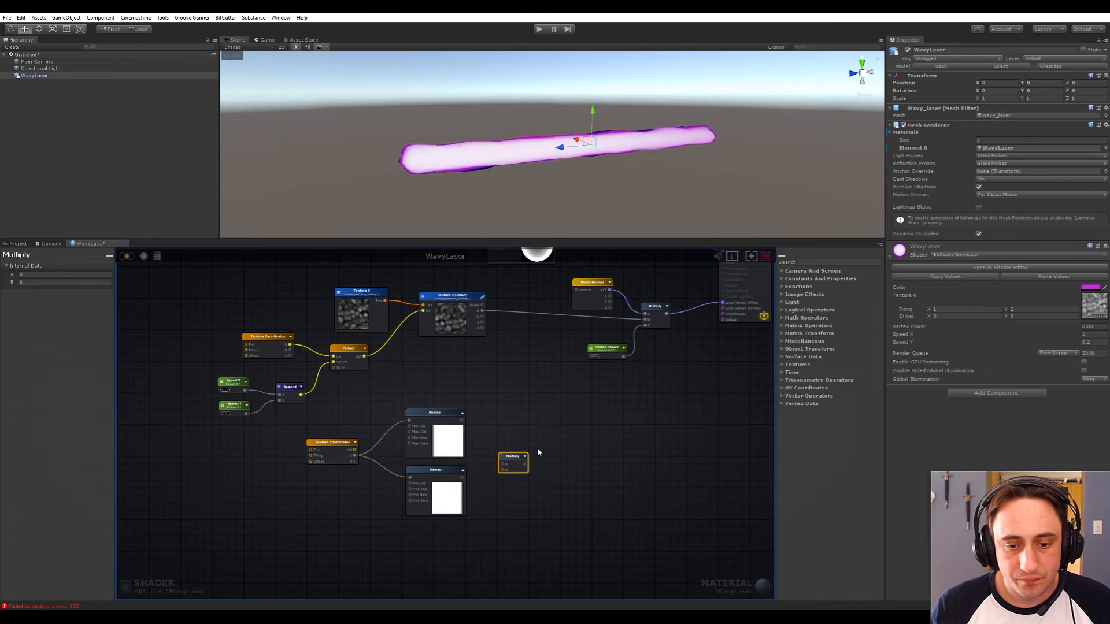
pyautogui.moveTo(515, 462); pyautogui.dragTo(557, 457)
# - Add a Clamp node after the upper Remap and wire it between that Remap and the new Multiply's A input
pyautogui.press('space')
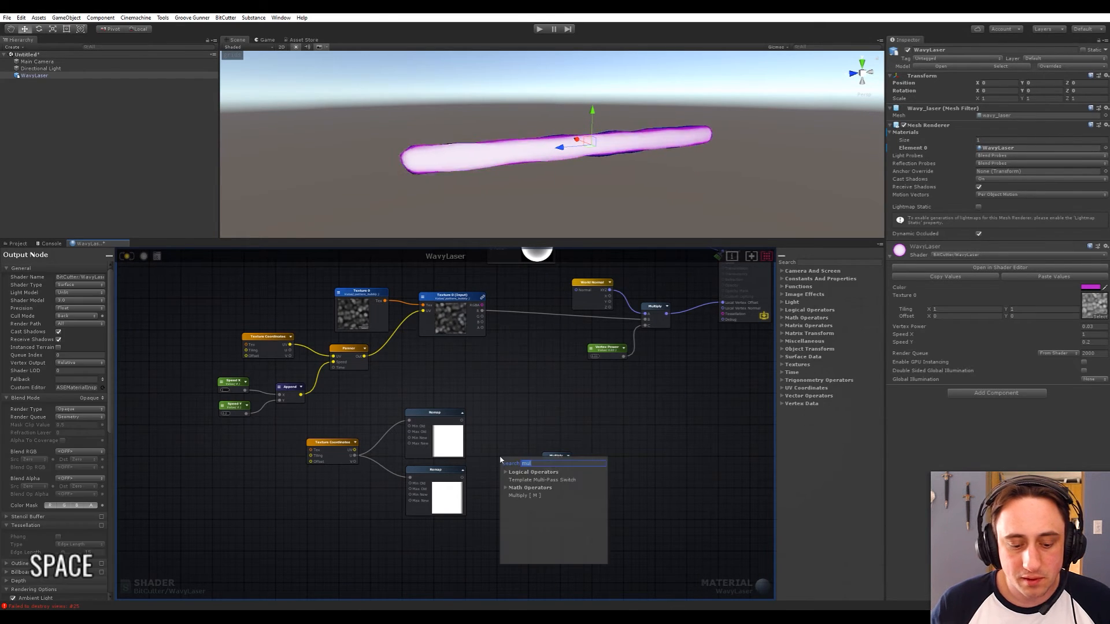
pyautogui.write('clamp')
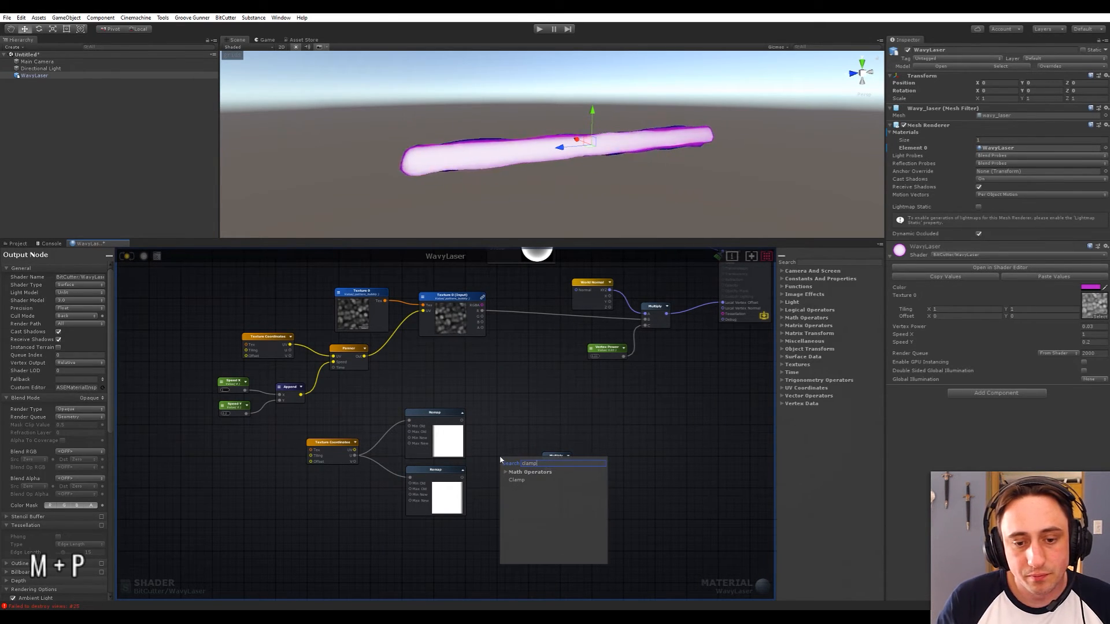
pyautogui.click(516, 479)
pyautogui.moveTo(508, 463); pyautogui.dragTo(523, 435)
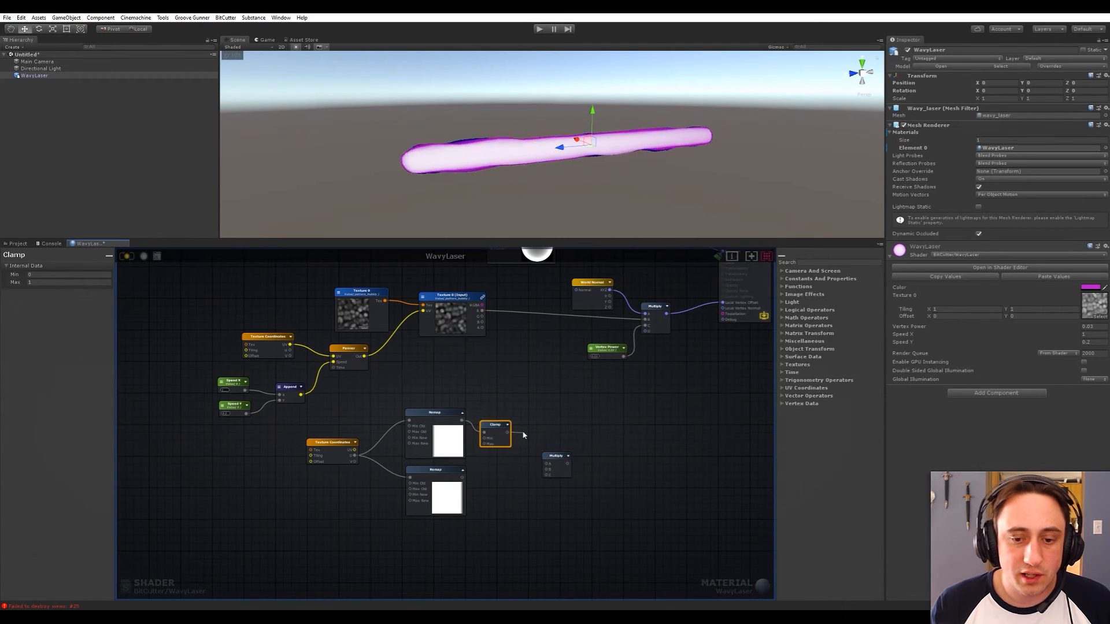
# - Add a second Clamp node, wire it between the lower Remap and the Multiply's B input, and show its preview
pyautogui.press('space')
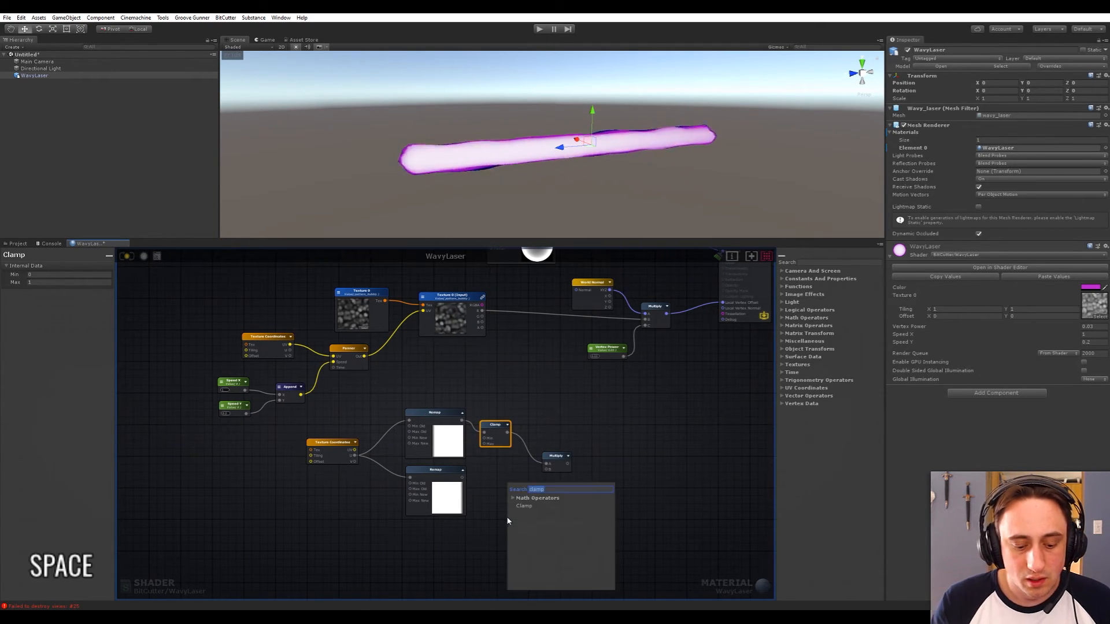
pyautogui.write('clamp')
pyautogui.press('Return')
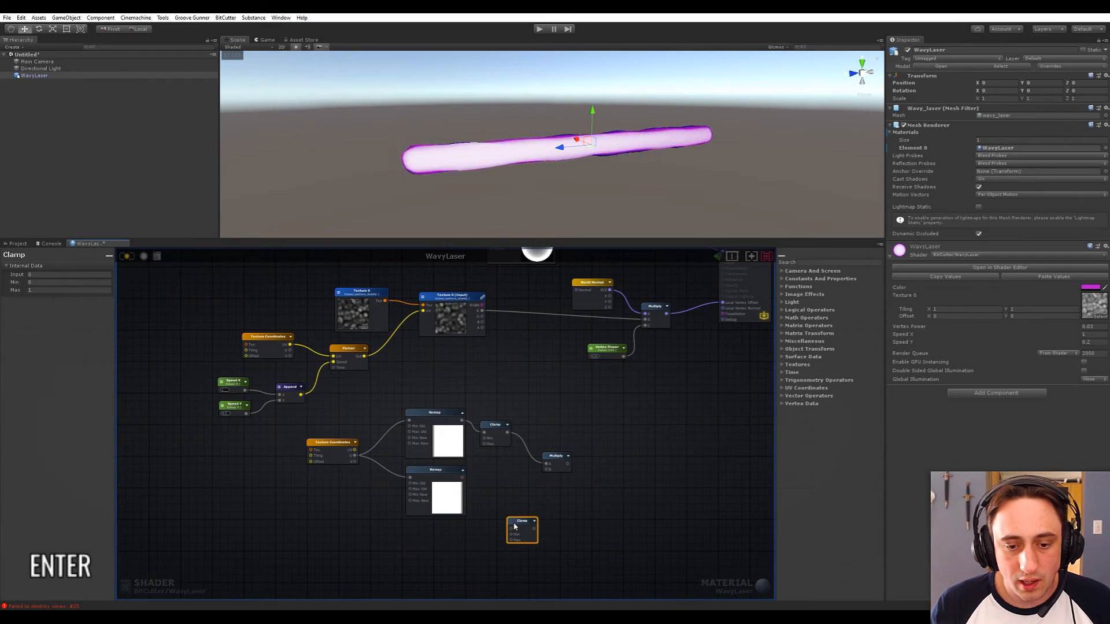
pyautogui.moveTo(515, 527); pyautogui.dragTo(495, 494)
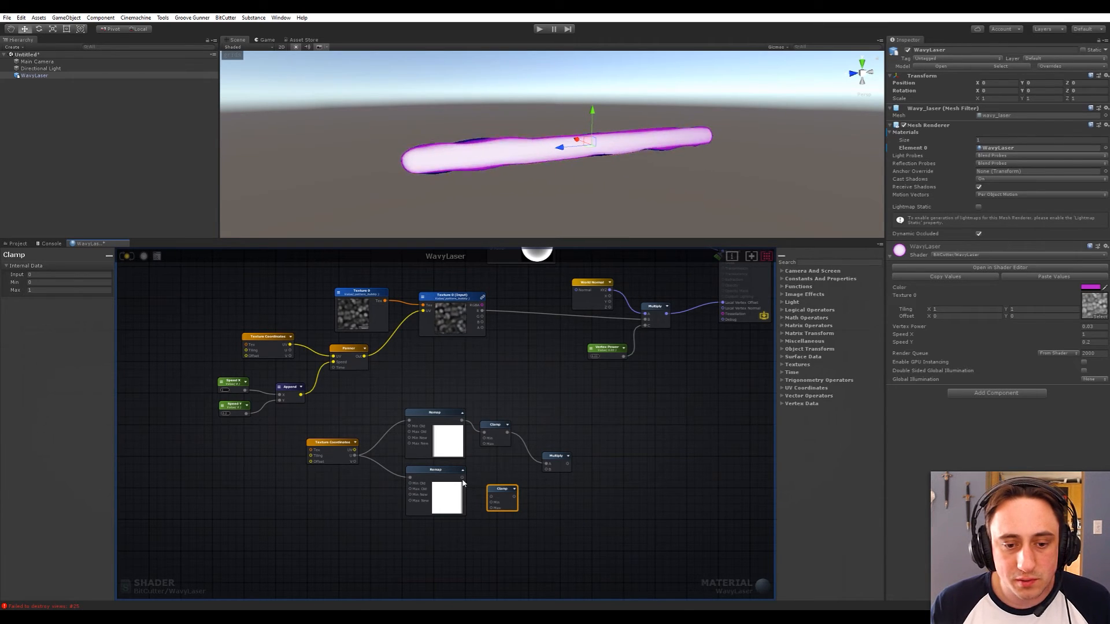
pyautogui.scroll(3, 513, 488)
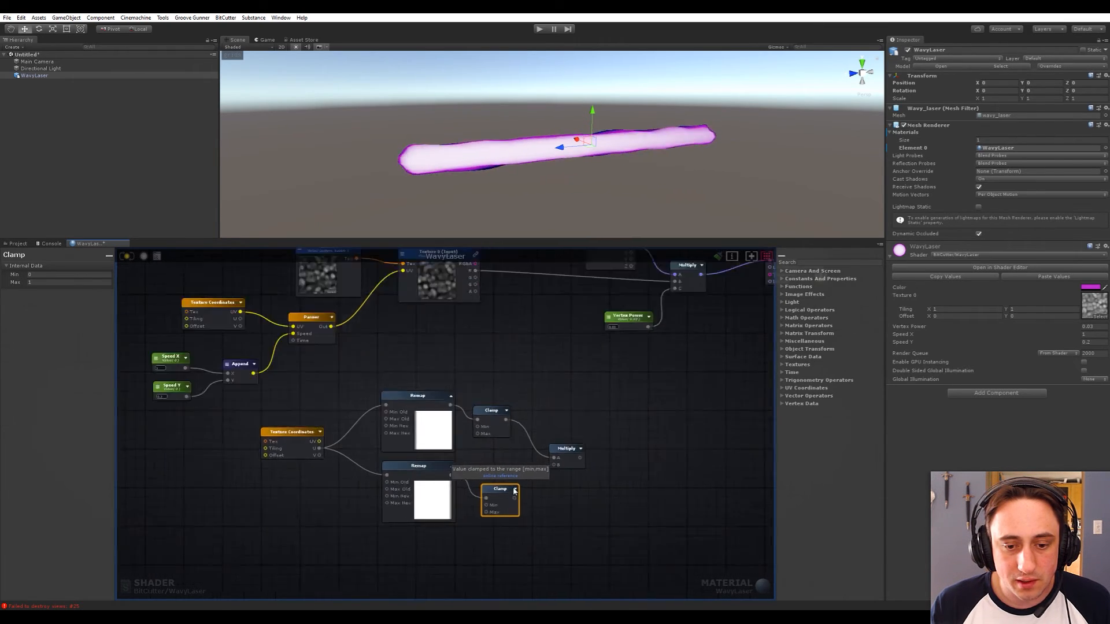
pyautogui.click(518, 491)
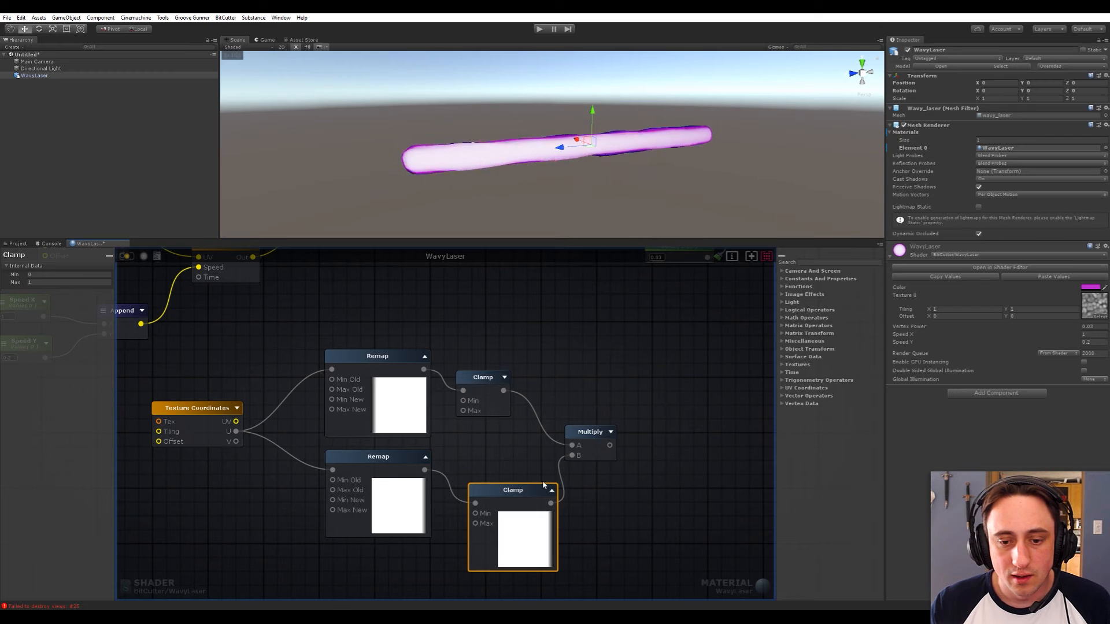
# - Line up the two Clamp nodes beside their Remaps, collapse the lower Clamp's preview, and move the Multiply node closer with its preview shown
pyautogui.moveTo(543, 484); pyautogui.dragTo(487, 456)
pyautogui.click(536, 457)
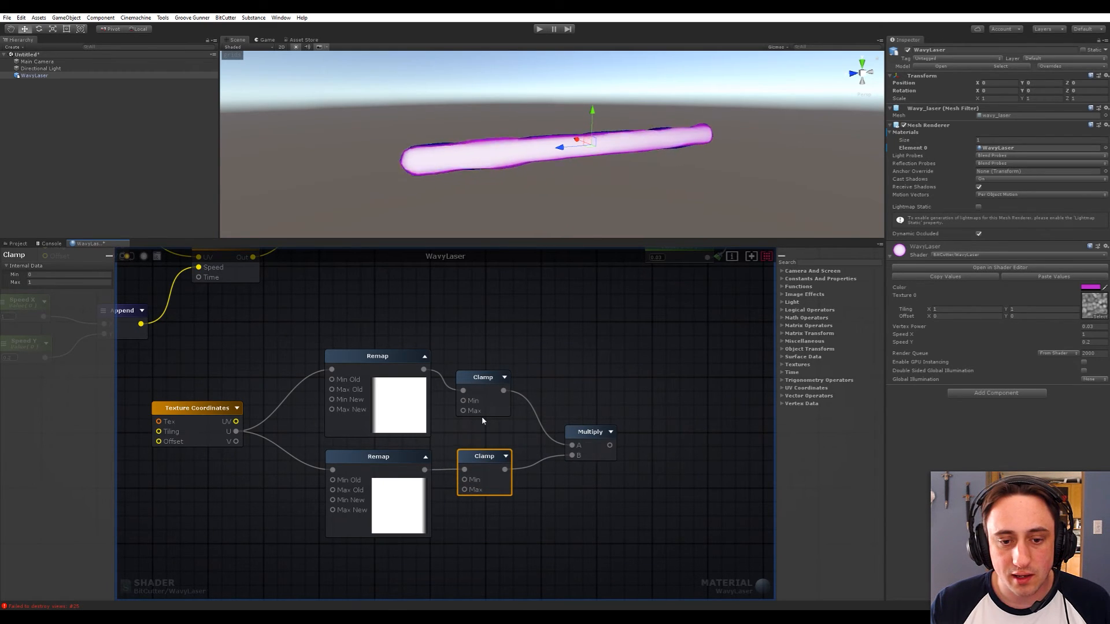
pyautogui.moveTo(481, 382)
pyautogui.mouseDown()
pyautogui.moveTo(477, 366)
pyautogui.moveTo(484, 391)
pyautogui.mouseUp()
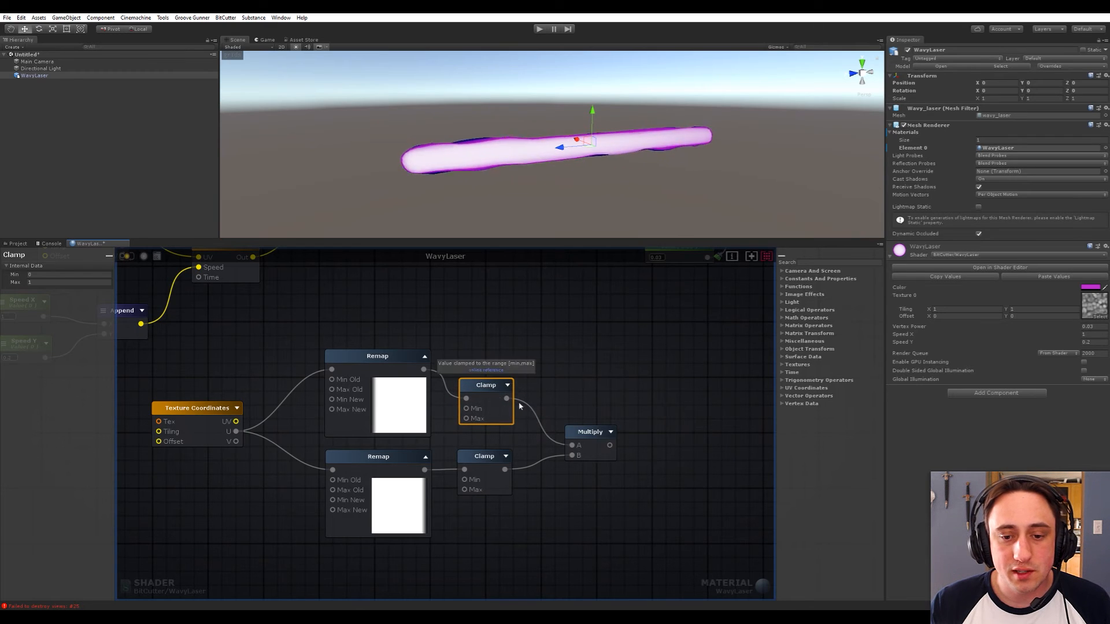
pyautogui.moveTo(589, 436); pyautogui.dragTo(565, 418)
pyautogui.click(582, 414)
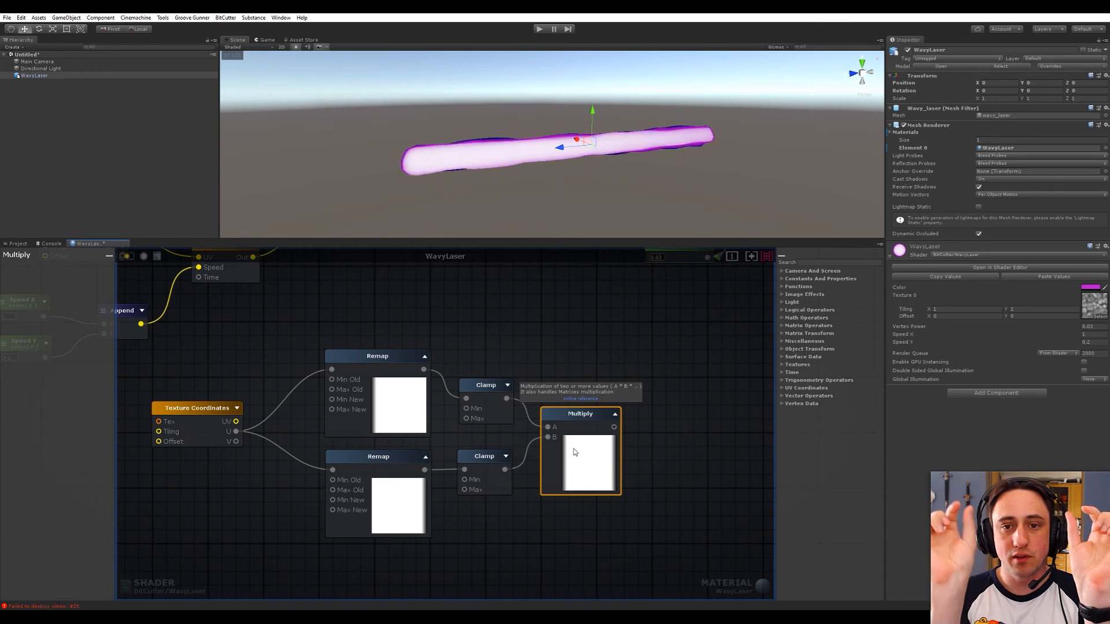
# - Move the second Texture Coordinates, Remap, Clamp and Multiply nodes together left and slightly down, beneath the panning nodes
pyautogui.scroll(-5, 575, 452)
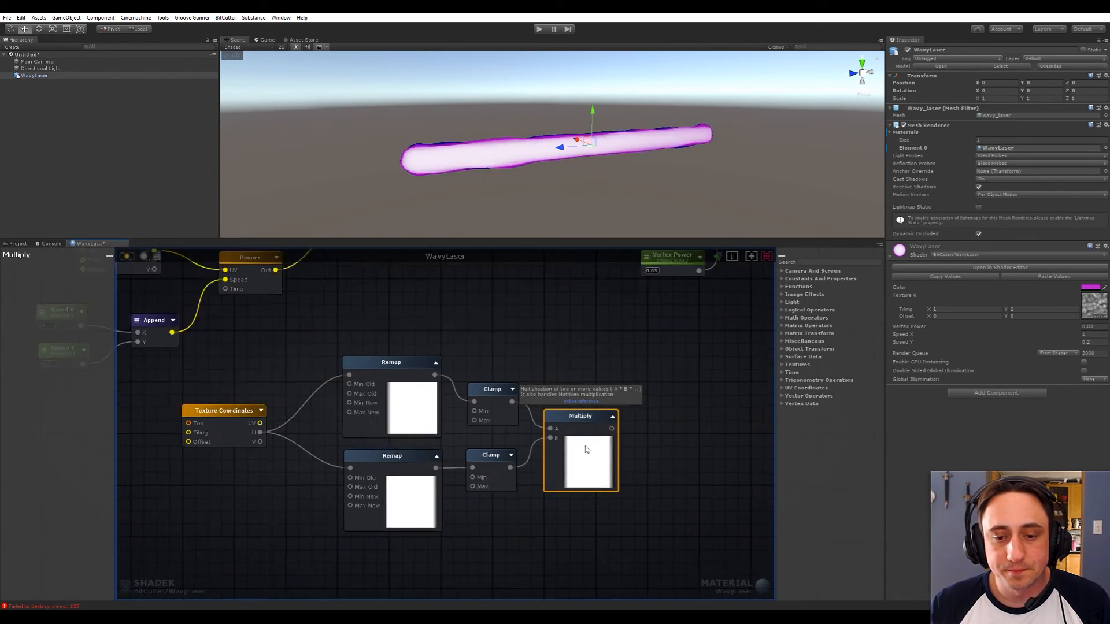
pyautogui.scroll(3, 563, 454)
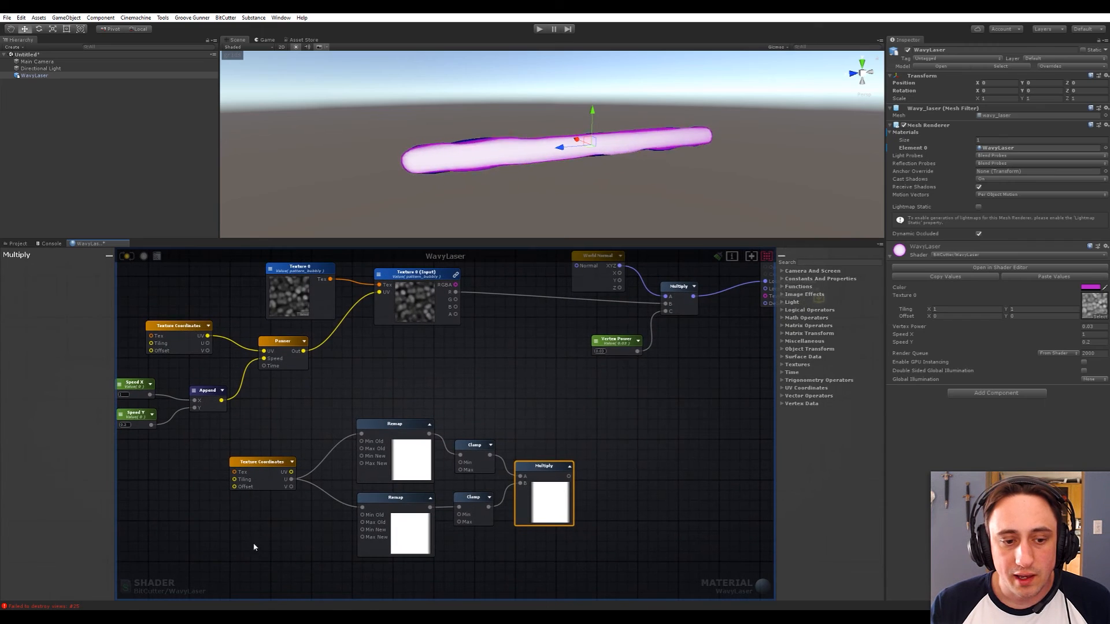
pyautogui.moveTo(252, 545); pyautogui.dragTo(624, 426)
pyautogui.moveTo(386, 447); pyautogui.dragTo(295, 467)
pyautogui.click(493, 420)
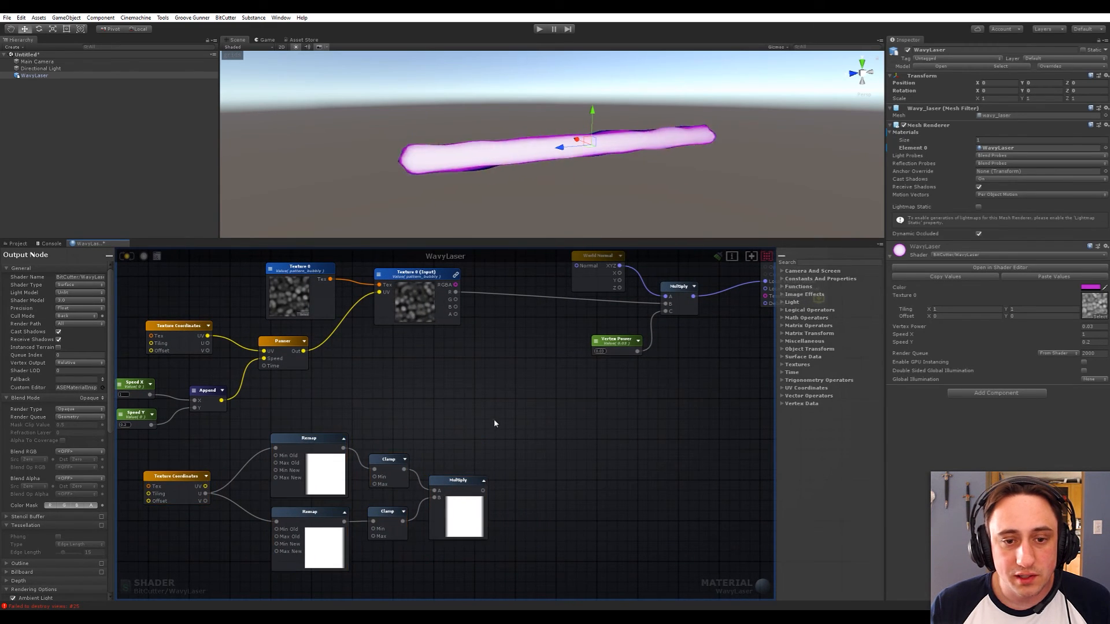
pyautogui.moveTo(502, 392); pyautogui.dragTo(520, 406, button='middle')
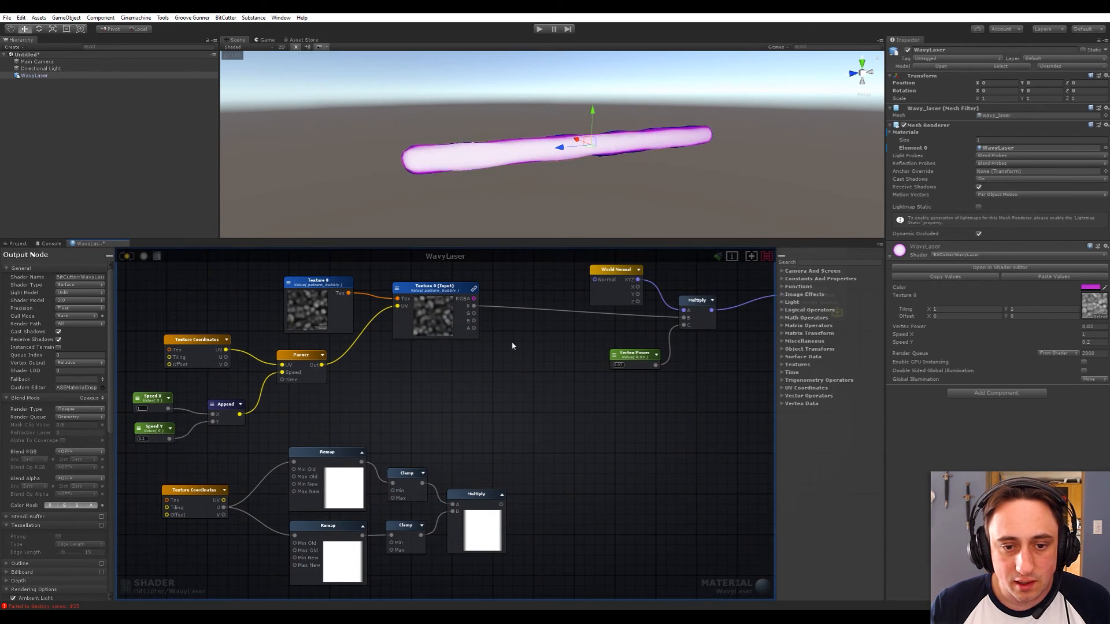
# - Add a Multiply node combining the texture sample's R output in A with the end-mask Multiply's output in B, and show its preview
pyautogui.press('space')
pyautogui.write('mult')
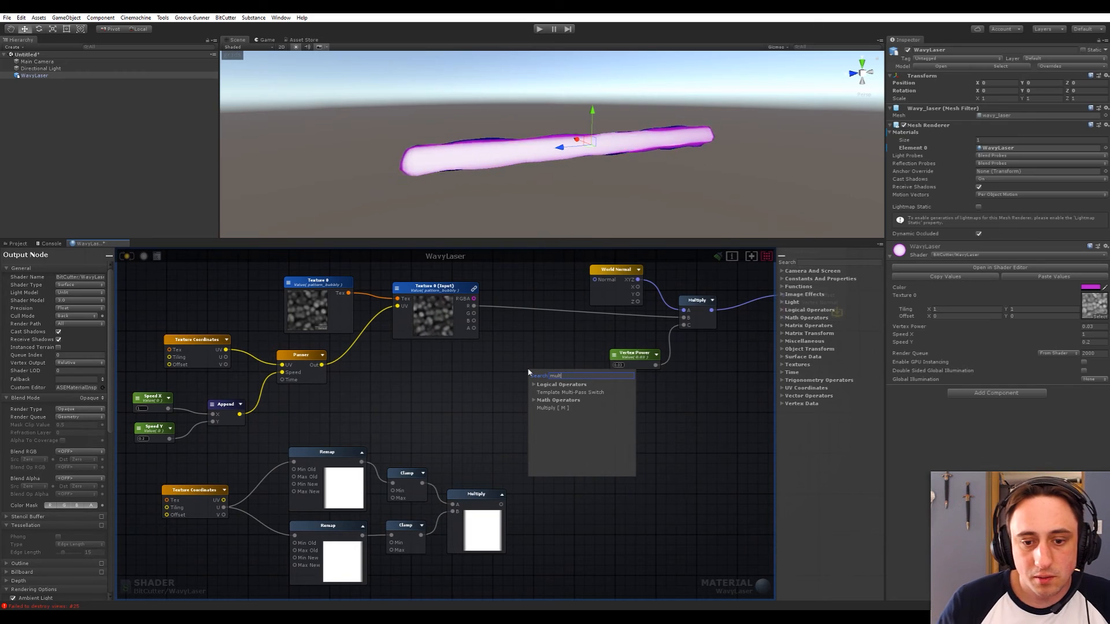
pyautogui.click(553, 408)
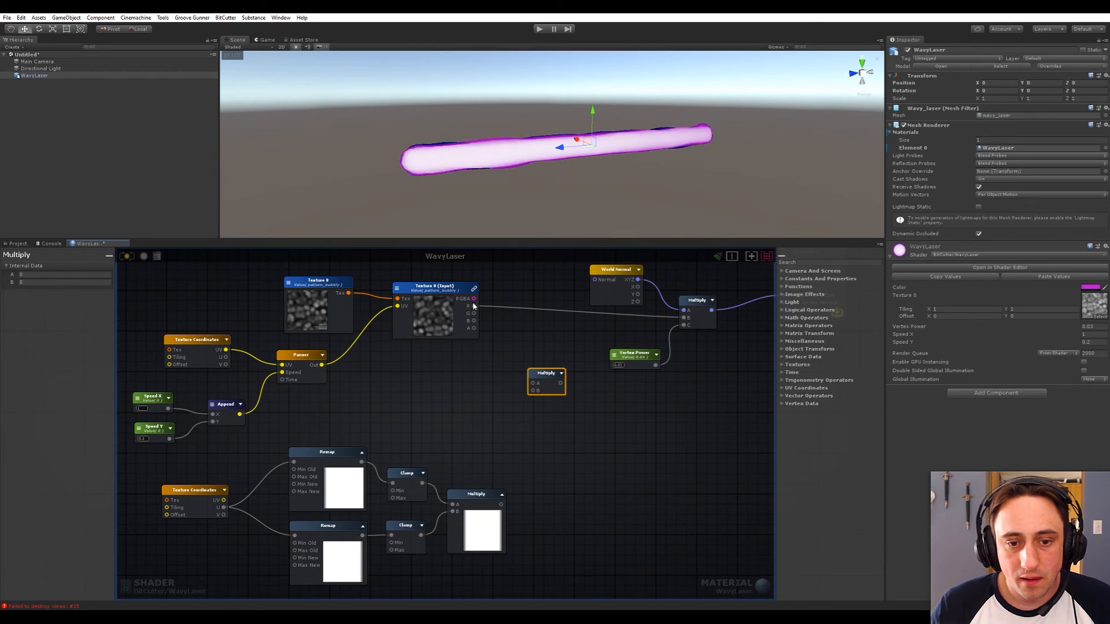
pyautogui.moveTo(474, 306); pyautogui.dragTo(533, 383)
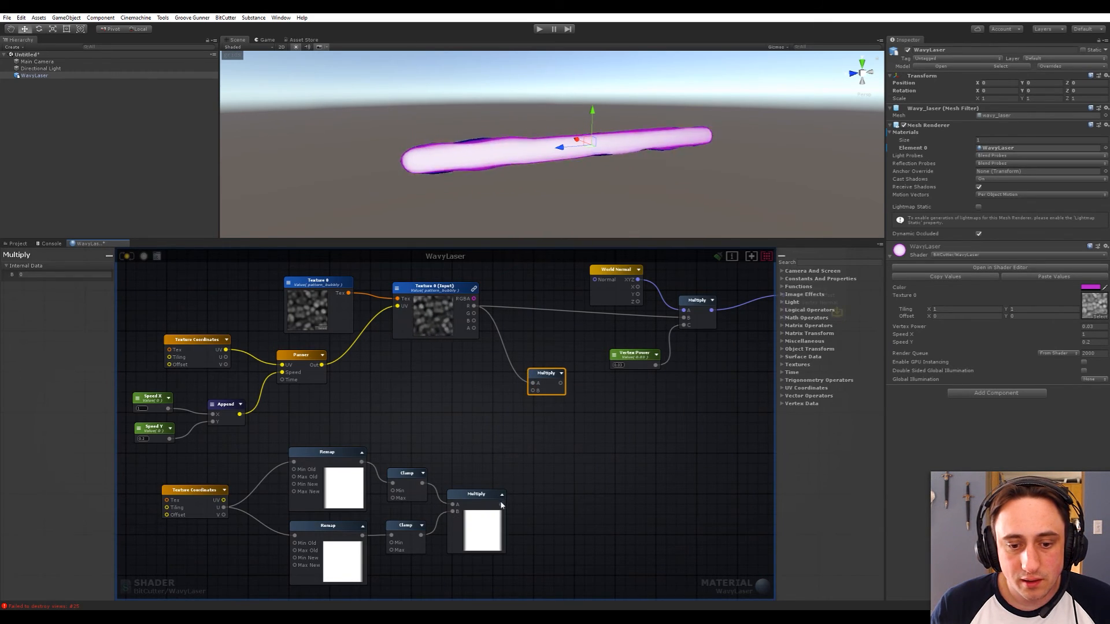
pyautogui.moveTo(501, 504); pyautogui.dragTo(533, 391)
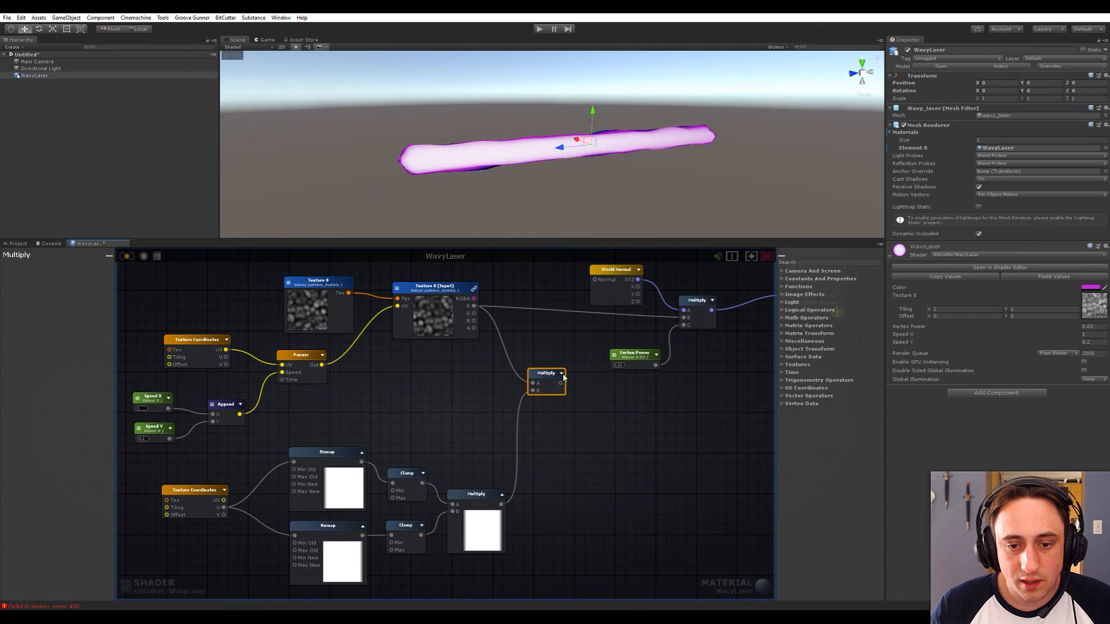
pyautogui.scroll(3, 554, 413)
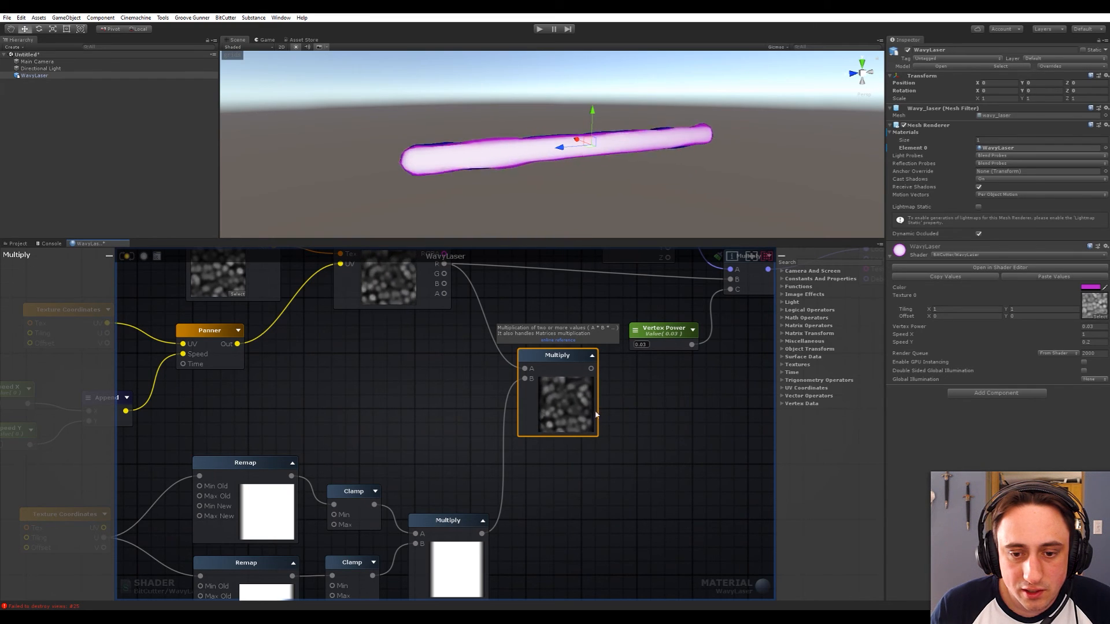
# - Feed the masked texture Multiply into input B of the vertex offset Multiply, place it beside the texture sample, and update the shader
pyautogui.scroll(-3, 627, 429)
pyautogui.moveTo(627, 429); pyautogui.dragTo(552, 461, button='middle')
pyautogui.moveTo(516, 428); pyautogui.dragTo(508, 383)
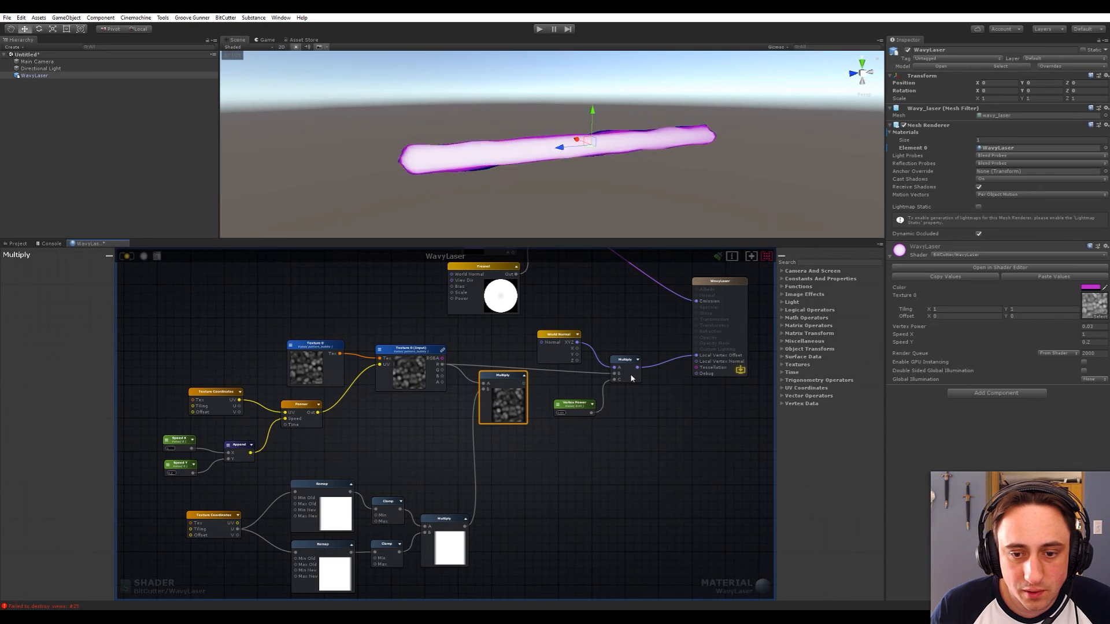
pyautogui.moveTo(524, 384); pyautogui.dragTo(614, 373)
pyautogui.moveTo(500, 376); pyautogui.dragTo(487, 358)
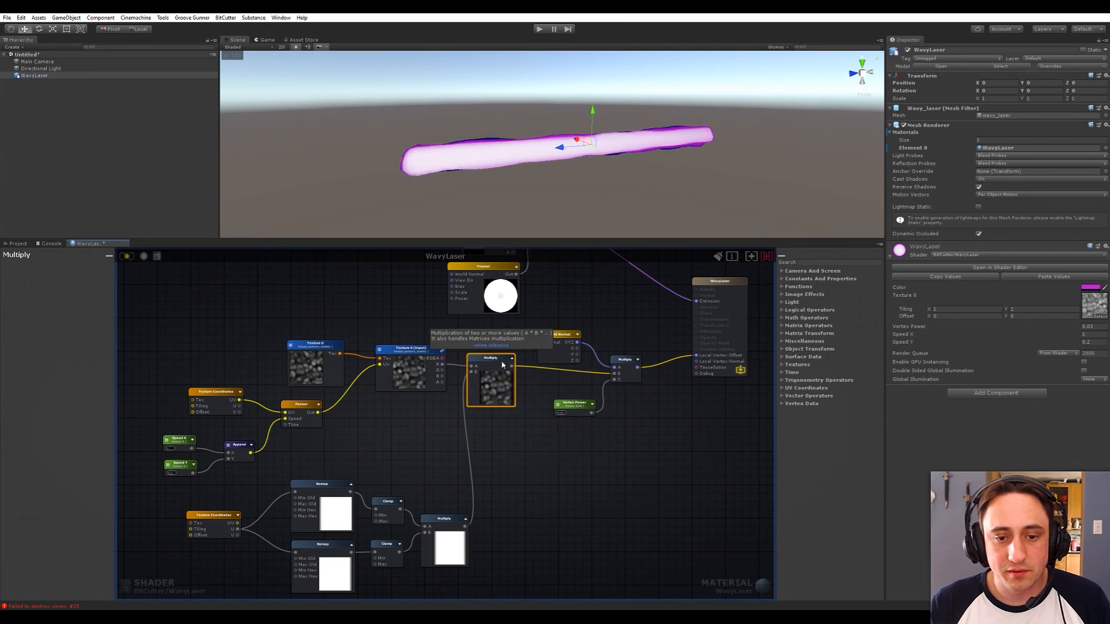
pyautogui.click(477, 330)
pyautogui.click(125, 253)
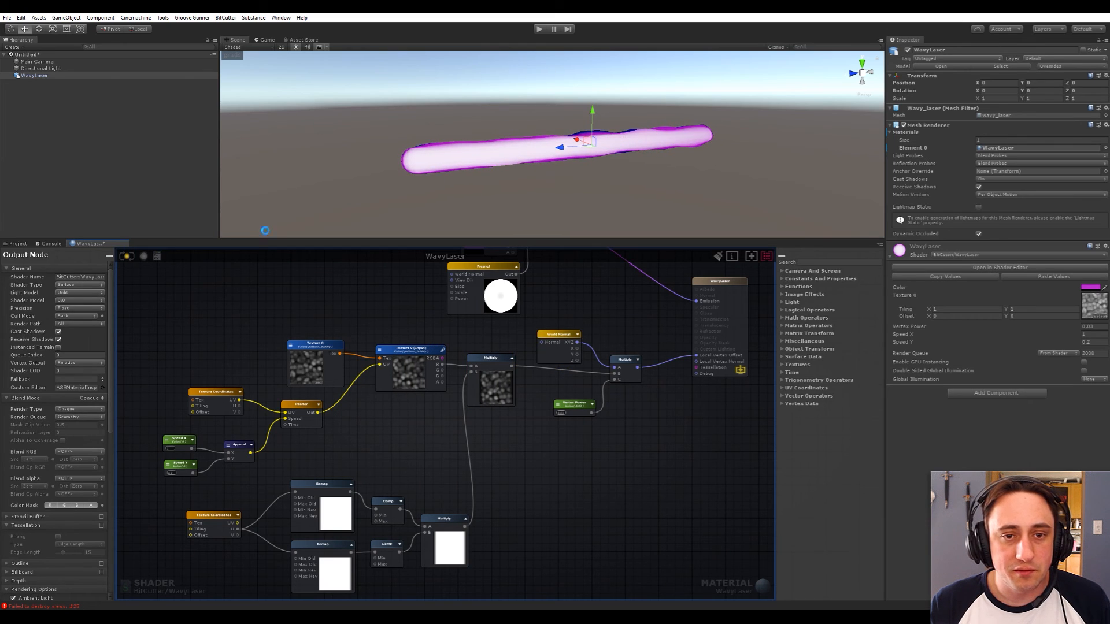
# - Examine both ends and the full length of the laser mesh in the scene to check the masked vertex displacement
pyautogui.keyDown('alt'); pyautogui.moveTo(463, 176); pyautogui.dragTo(641, 191); pyautogui.keyUp('alt')
pyautogui.scroll(5, 592, 168)
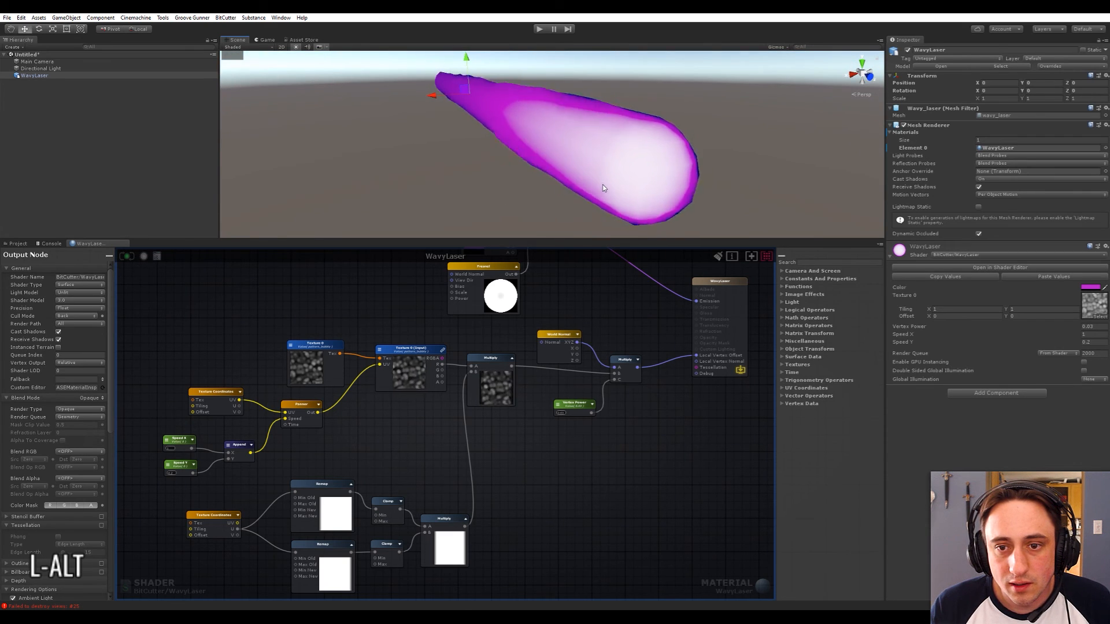
pyautogui.scroll(-6, 602, 182)
pyautogui.keyDown('alt'); pyautogui.moveTo(624, 182); pyautogui.dragTo(579, 190); pyautogui.keyUp('alt')
pyautogui.scroll(5, 553, 164)
pyautogui.scroll(-5, 553, 165)
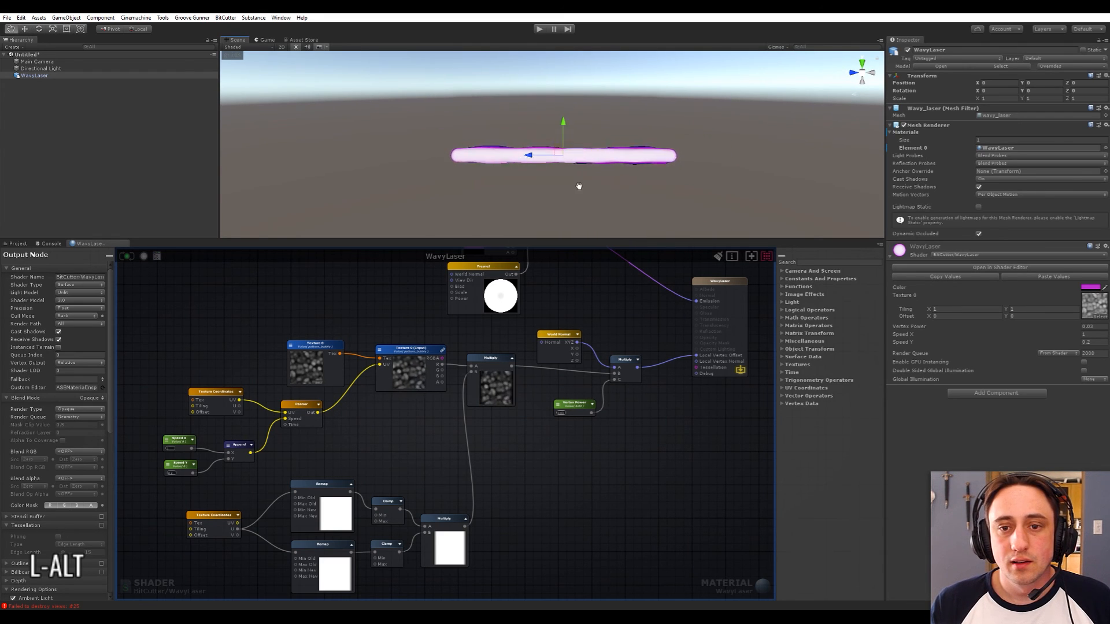